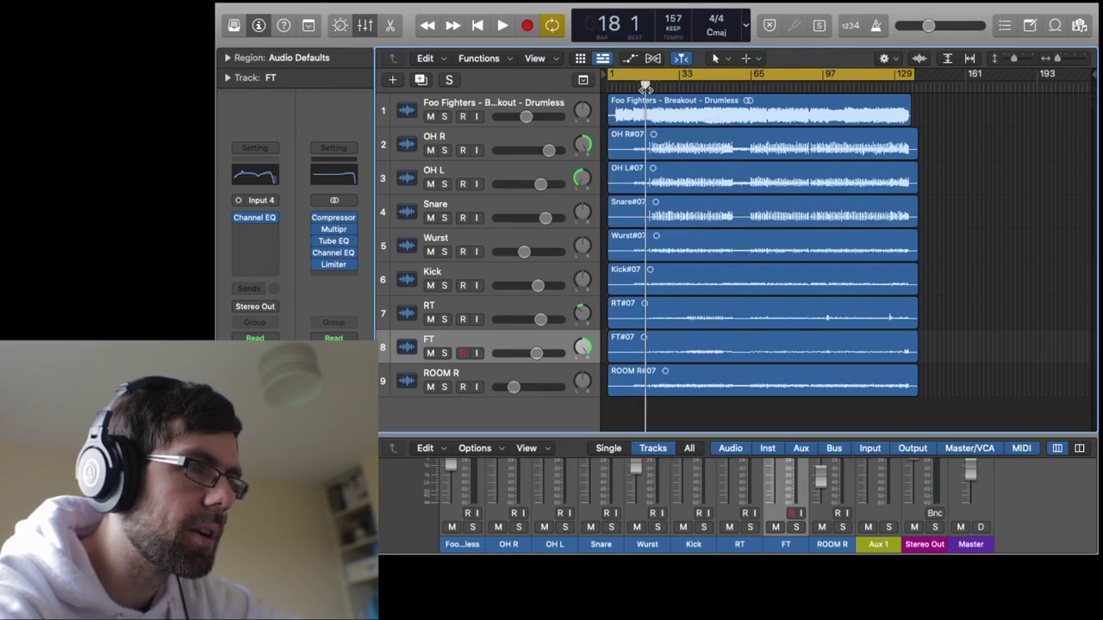
Mute the Foo Fighters drumless reference track on track 1.
{"action": "key", "text": "super+Right"}
{"action": "key", "text": "super+Right"}
{"action": "key", "text": "super+Right"}
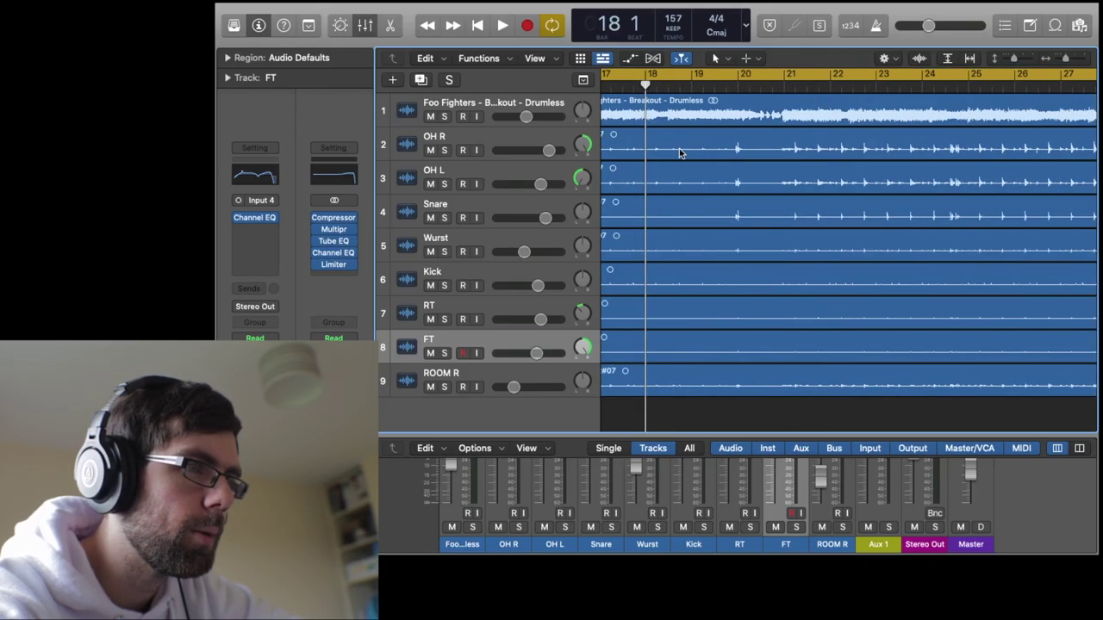
{"action": "key", "text": "super+Left"}
{"action": "key", "text": "super+Left"}
{"action": "key", "text": "super+Left"}
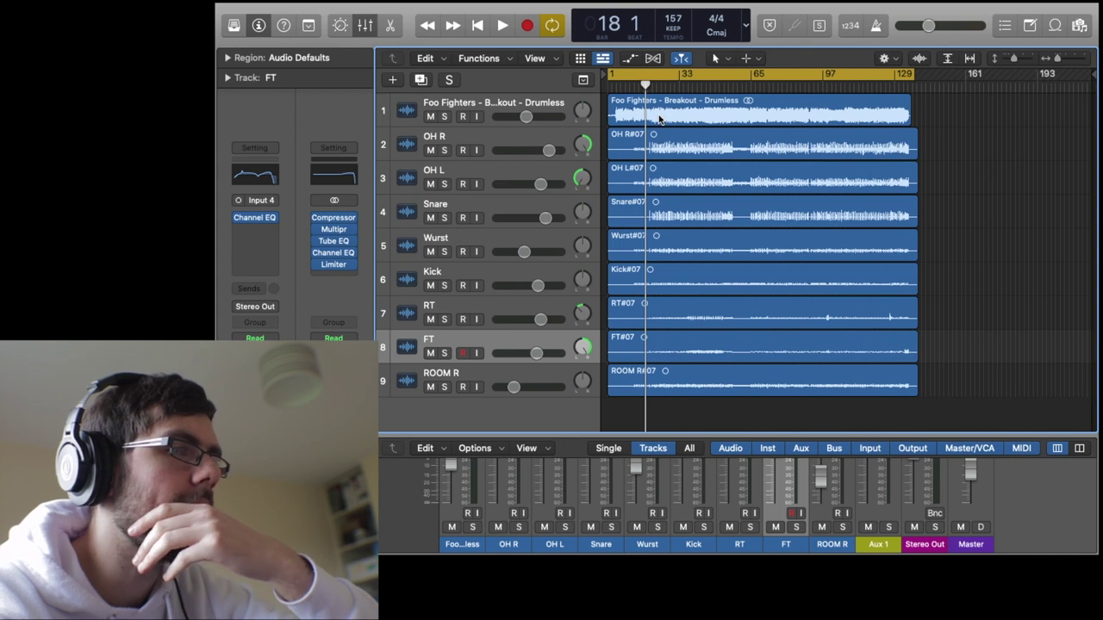
{"action": "scroll", "coordinate": [658, 130], "scroll_direction": "down", "scroll_amount": 1}
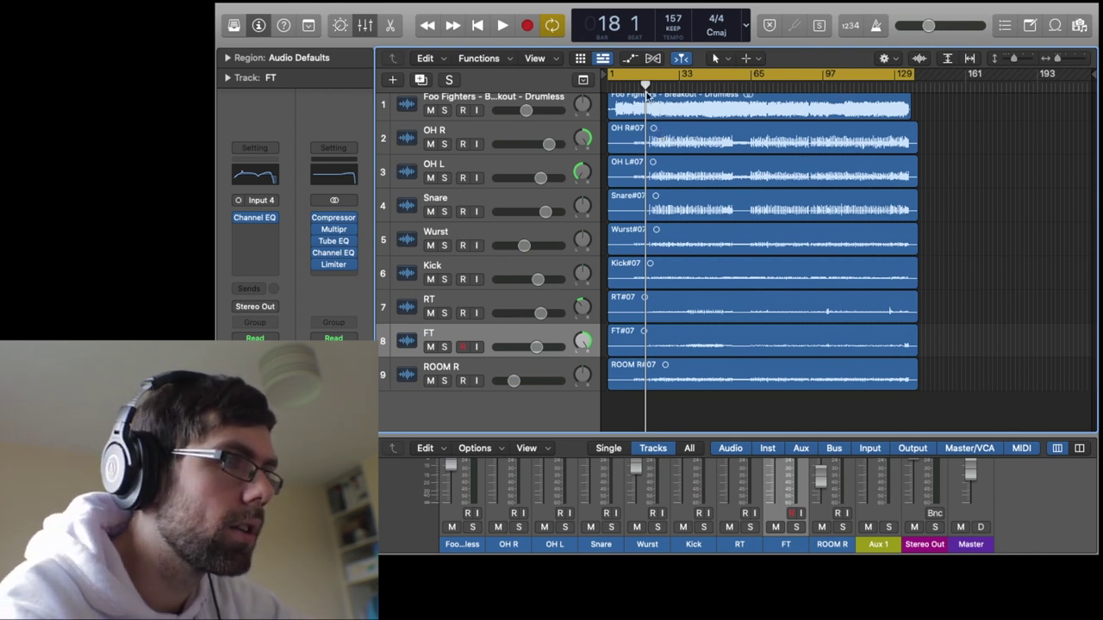
{"action": "left_click", "coordinate": [431, 110]}
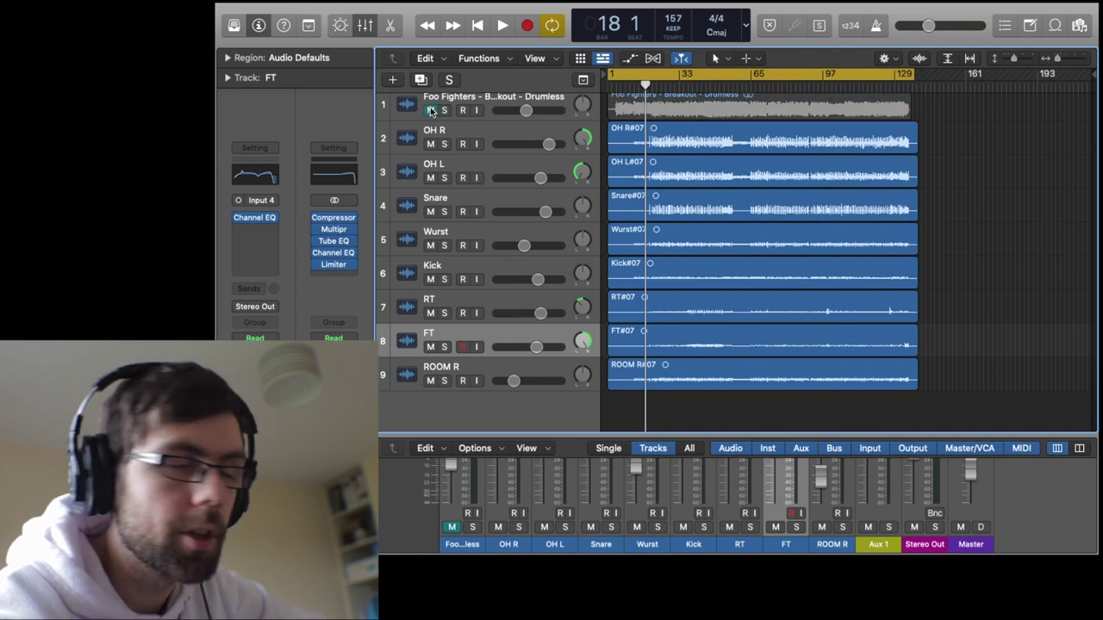
Play the drum mix from bar 1, then stop playback.
{"action": "key", "text": "Return"}
{"action": "key", "text": "space"}
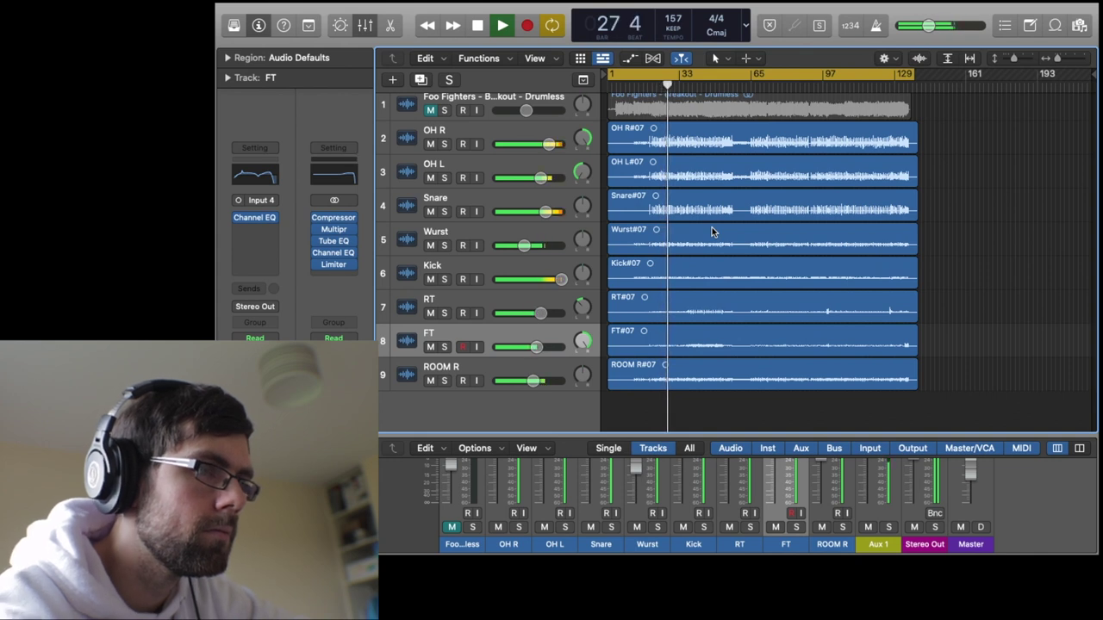
{"action": "key", "text": "space"}
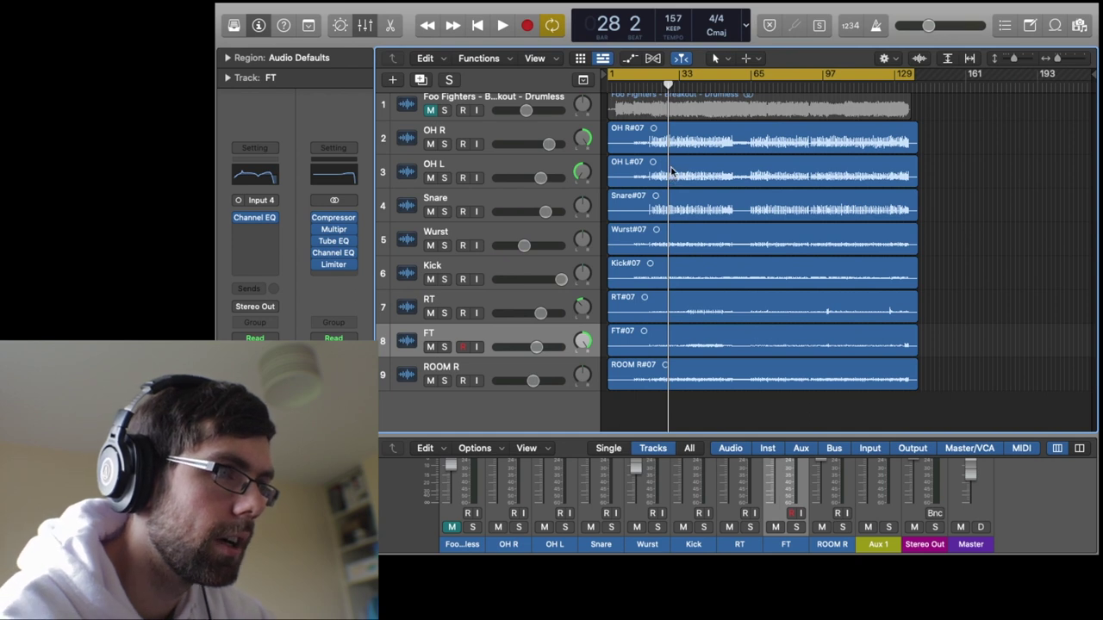
Move the playhead to bar 21 and briefly solo, then unsolo, the Wurst track.
{"action": "left_click", "coordinate": [652, 83]}
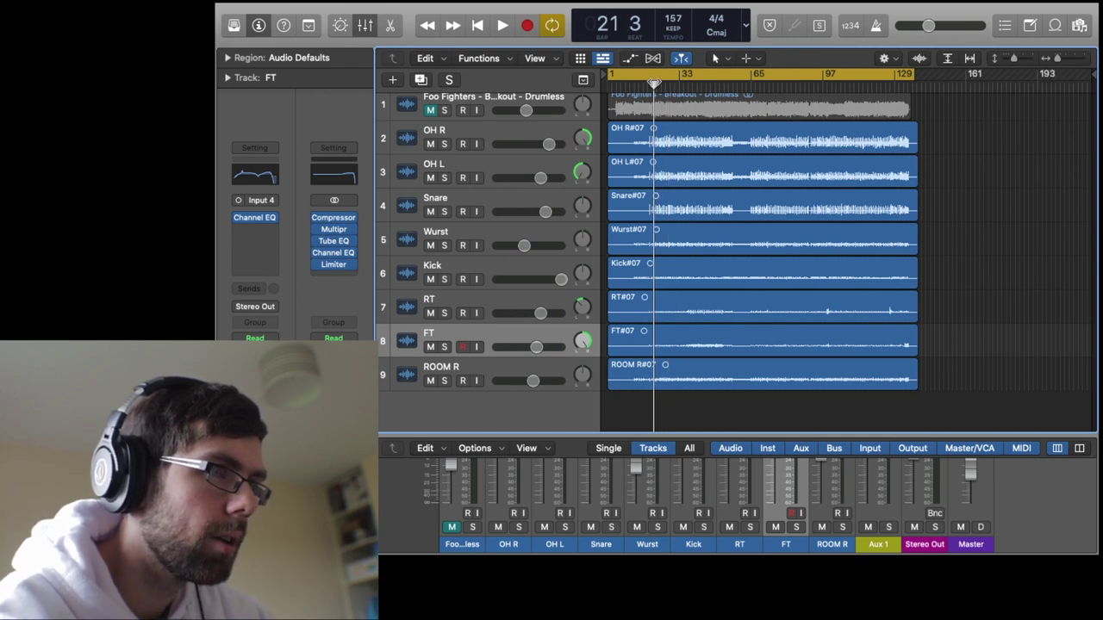
{"action": "scroll", "coordinate": [674, 175], "scroll_direction": "down", "scroll_amount": 2}
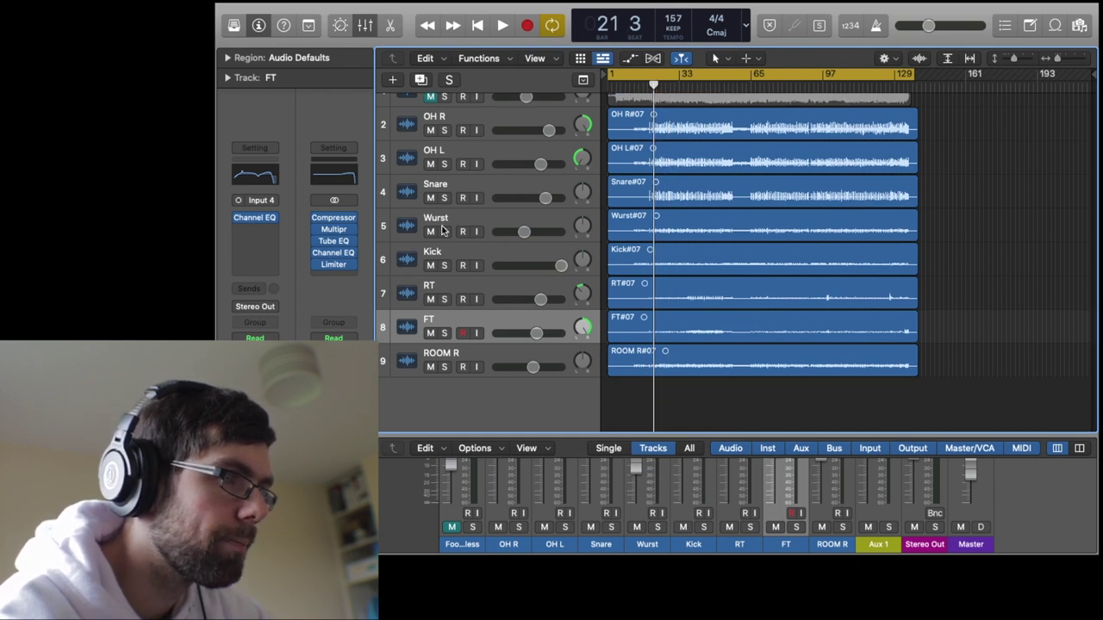
{"action": "left_click", "coordinate": [444, 231]}
{"action": "left_click", "coordinate": [444, 232]}
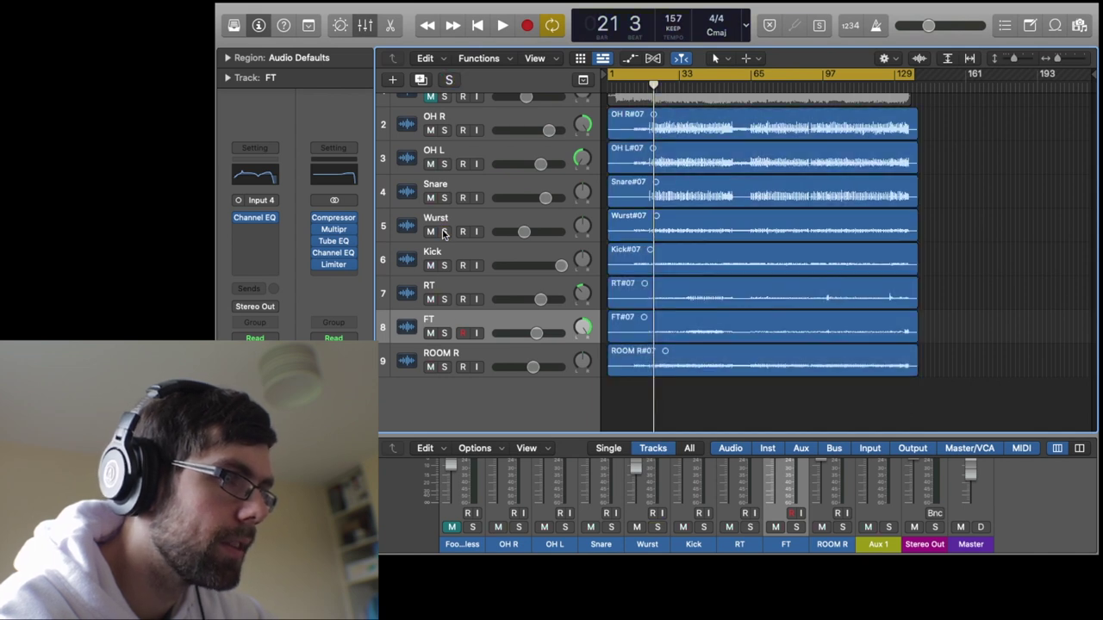
Solo ROOM R and play from bar 1, jumping ahead to bar 25.
{"action": "left_click", "coordinate": [444, 367]}
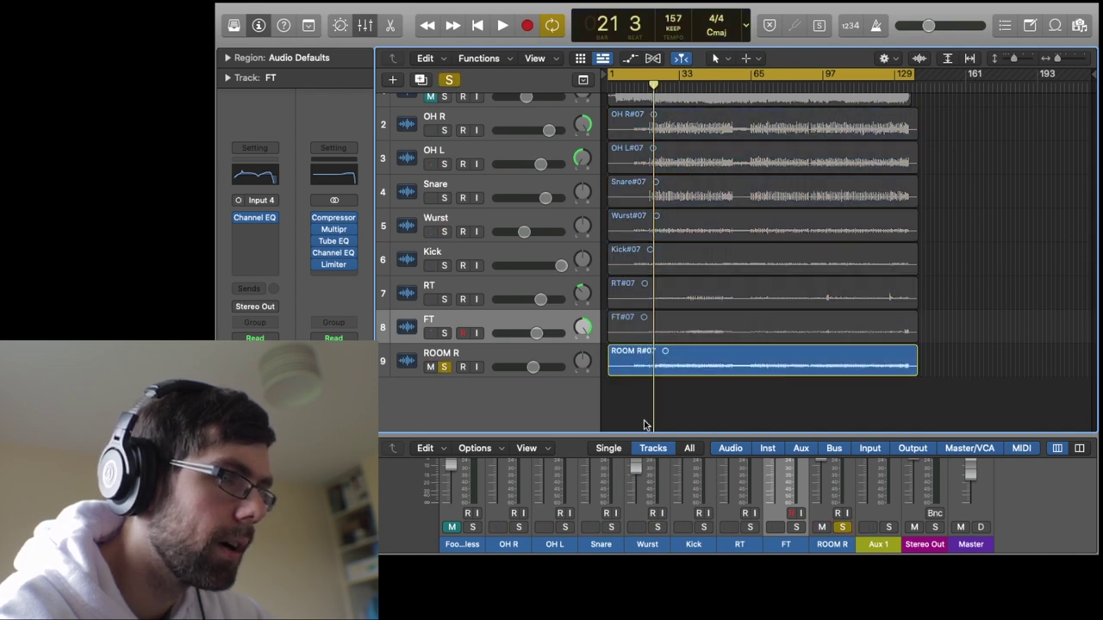
{"action": "key", "text": "Return"}
{"action": "key", "text": "space"}
{"action": "left_click", "coordinate": [662, 84]}
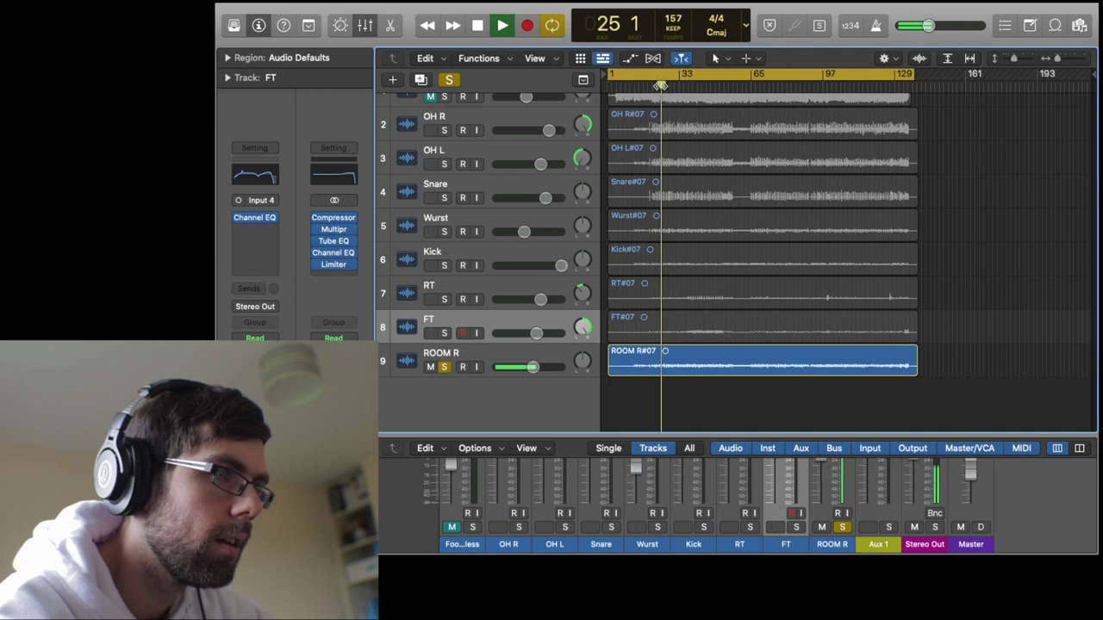
Unsolo ROOM R to hear the full kit, stop, and select the ROOM R track.
{"action": "left_click", "coordinate": [446, 368]}
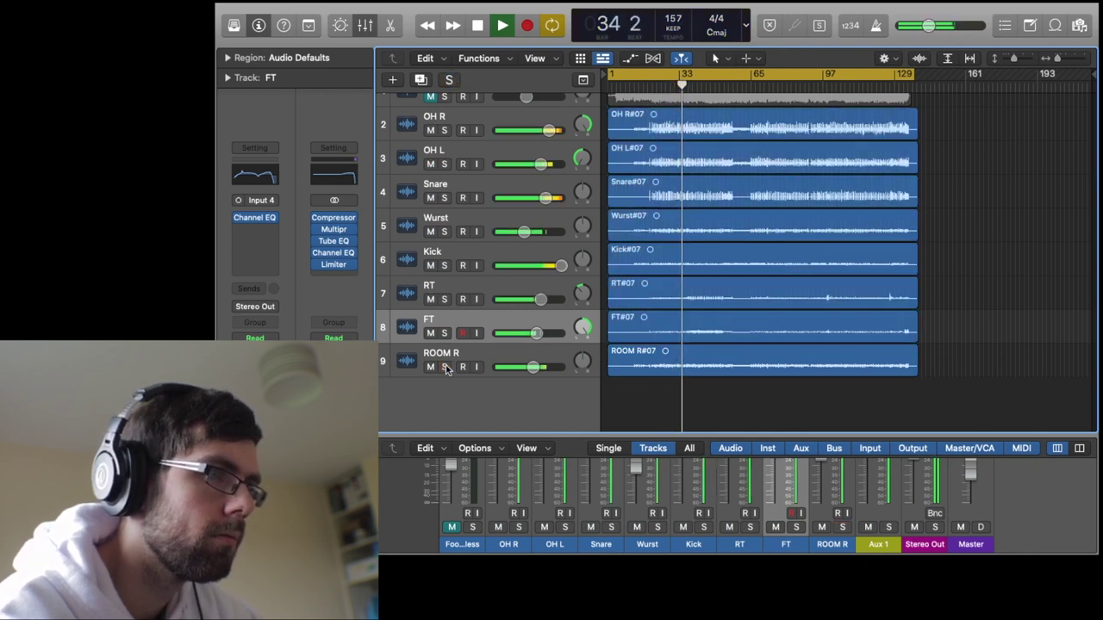
{"action": "key", "text": "space"}
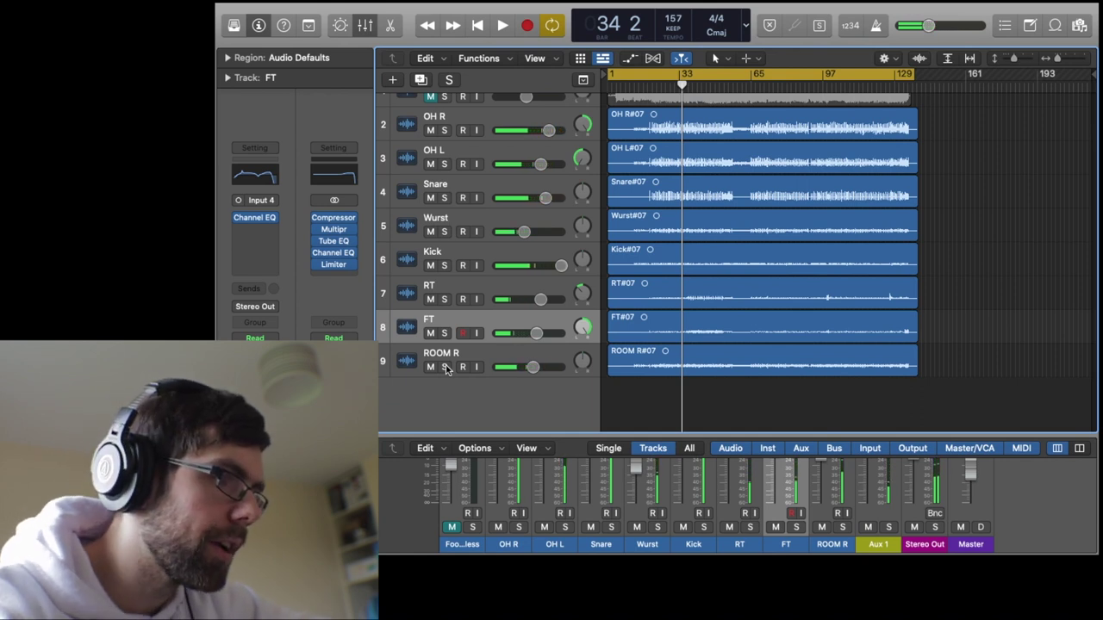
{"action": "left_click", "coordinate": [447, 356]}
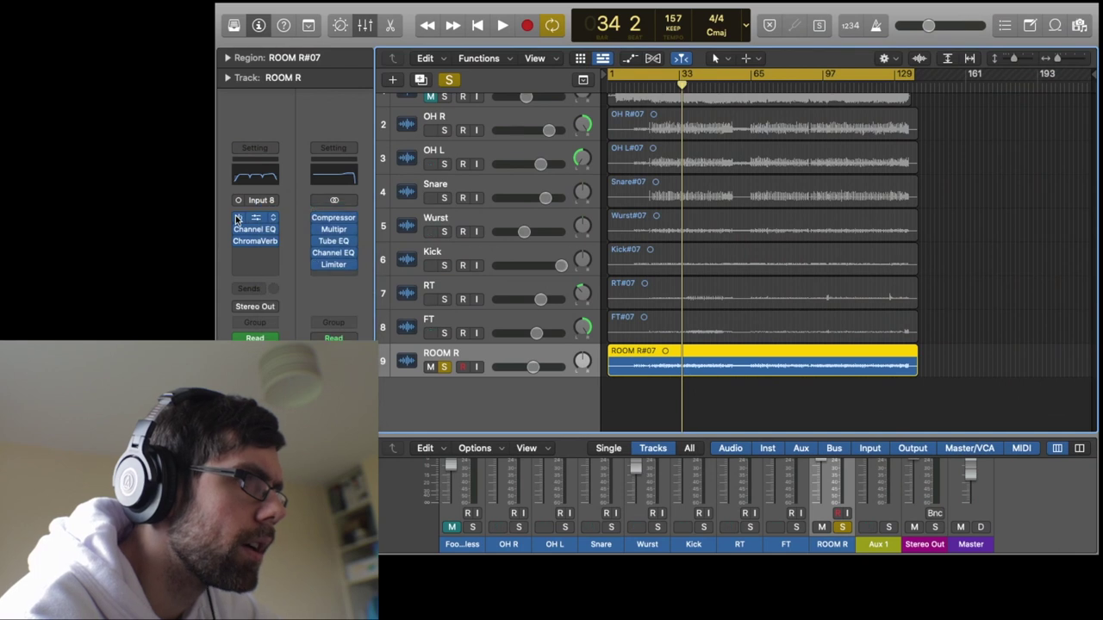
{"action": "left_click", "coordinate": [237, 219], "text": "alt"}
Raise the master listening volume in two moves while playing from bar 1, then stop.
{"action": "left_click_drag", "start_coordinate": [928, 25], "coordinate": [954, 25]}
{"action": "key", "text": "space"}
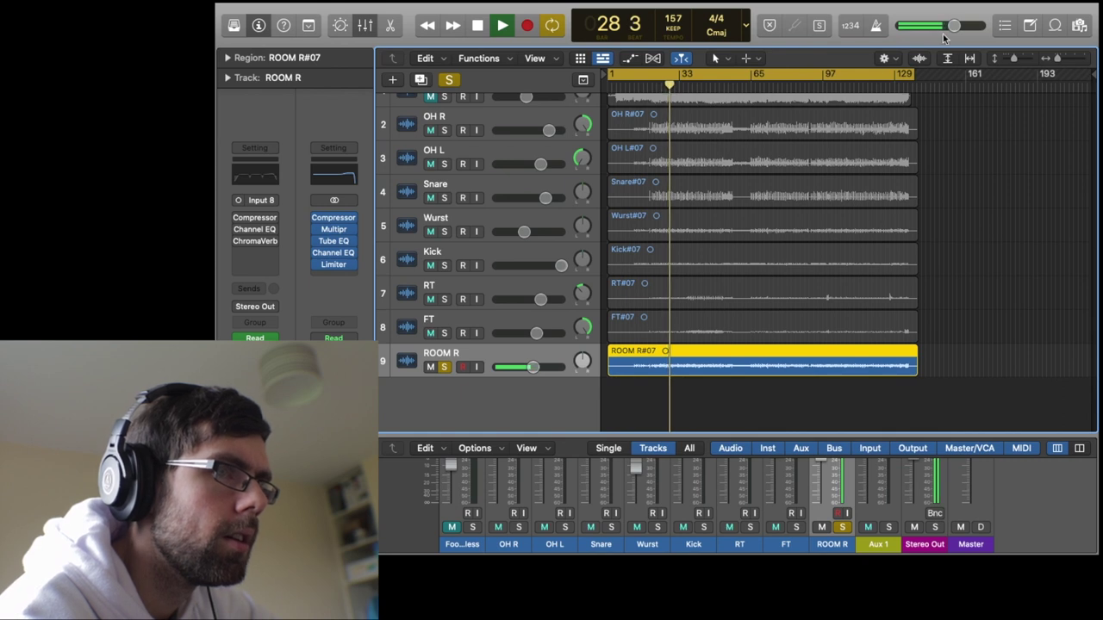
{"action": "left_click_drag", "start_coordinate": [948, 26], "coordinate": [961, 26]}
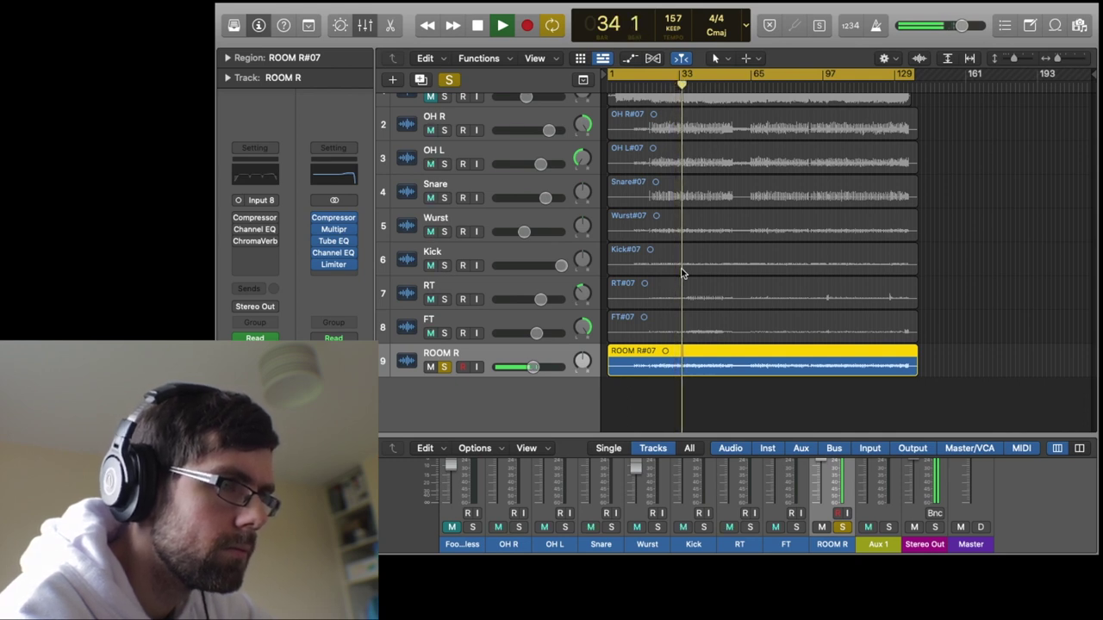
{"action": "key", "text": "space"}
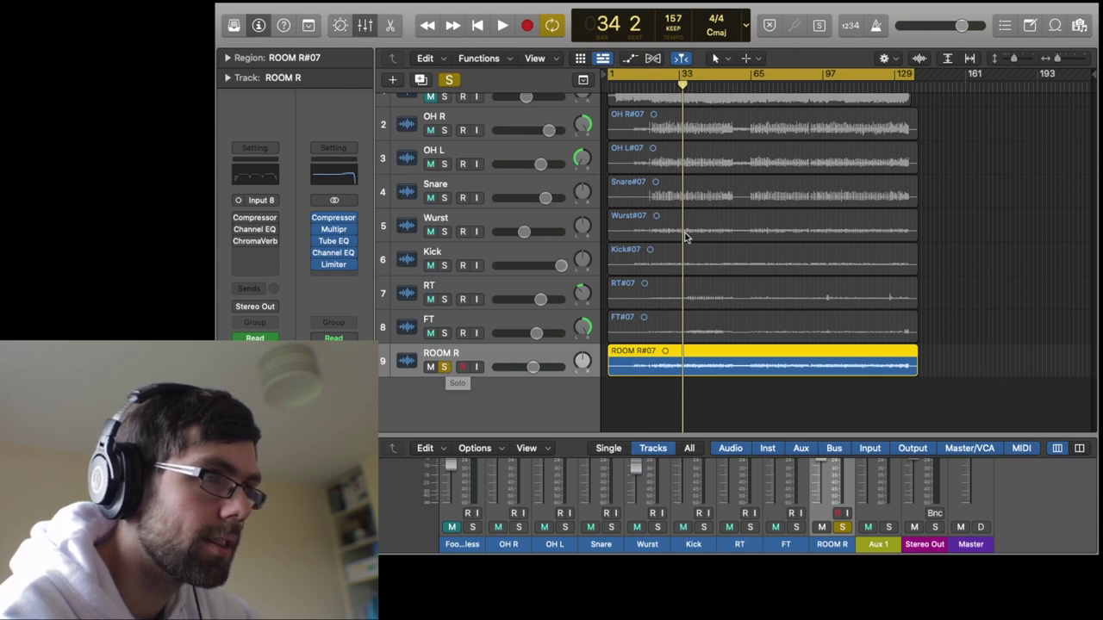
Move the playhead to bar 23 and re-solo the ROOM R room mic.
{"action": "left_click", "coordinate": [659, 89]}
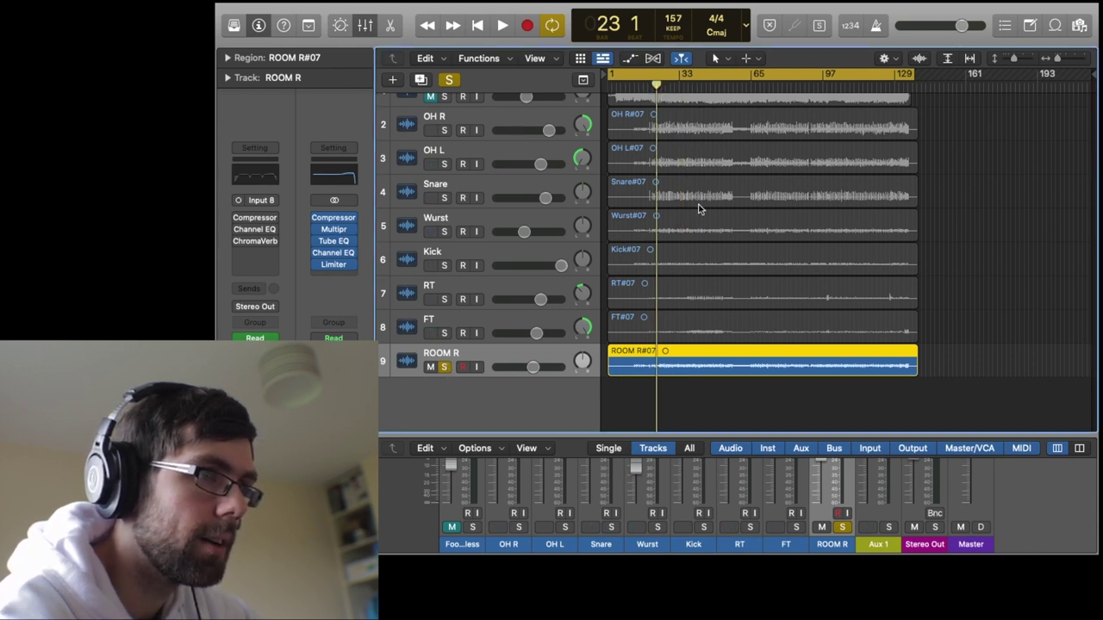
{"action": "key", "text": "cmd+Right"}
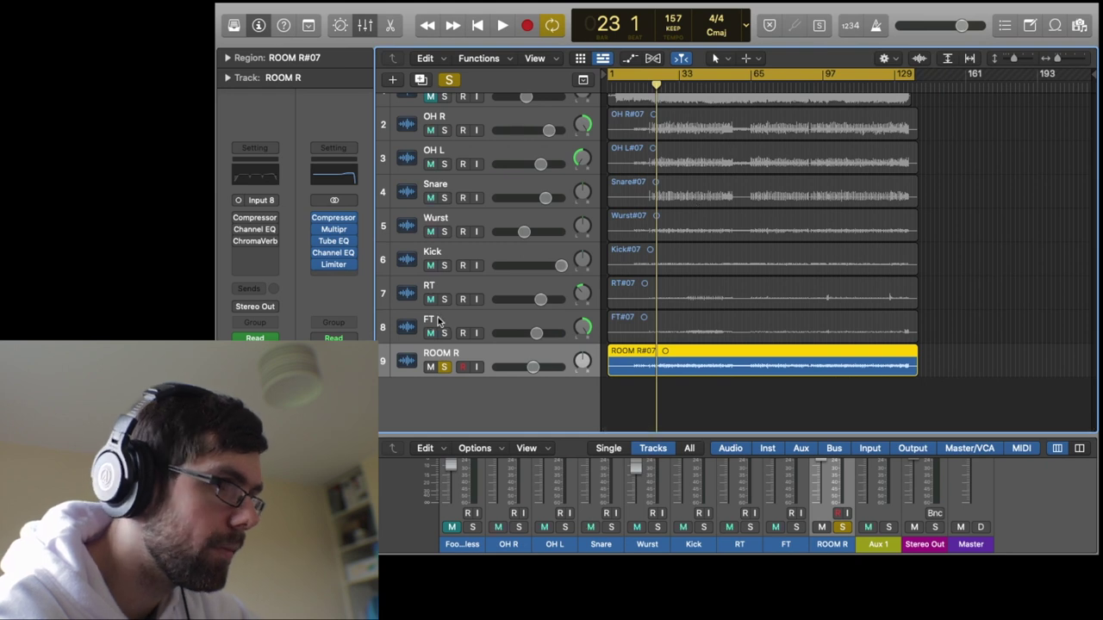
{"action": "left_click", "coordinate": [445, 367]}
{"action": "left_click", "coordinate": [445, 368]}
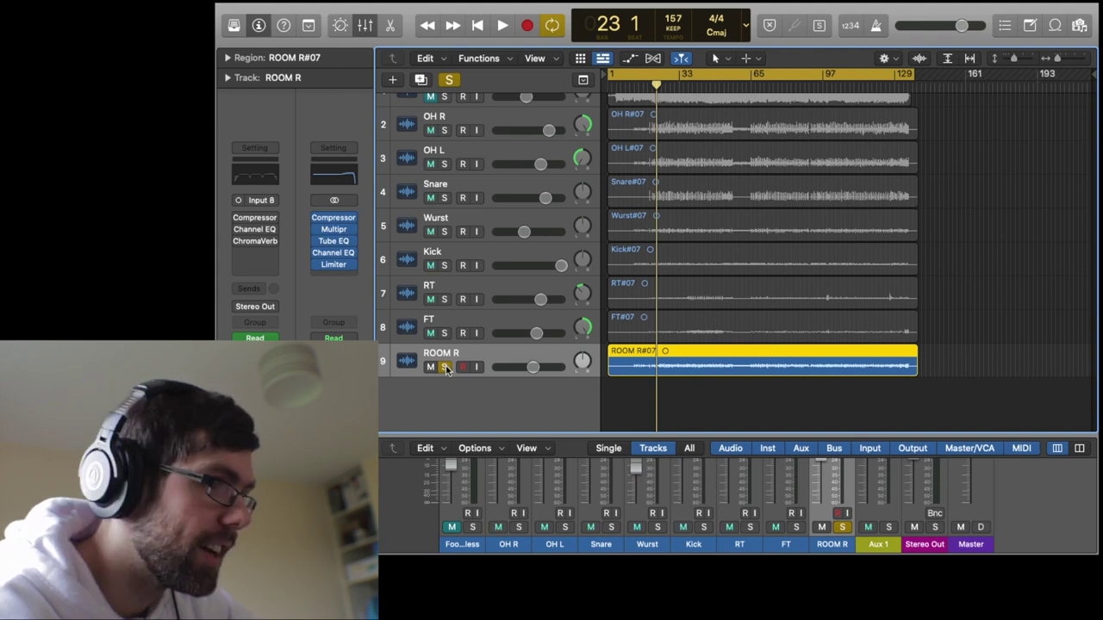
Play ROOM R to about bar 28, switch on its compressor, and restart from bar 1.
{"action": "key", "text": "Return"}
{"action": "key", "text": "space"}
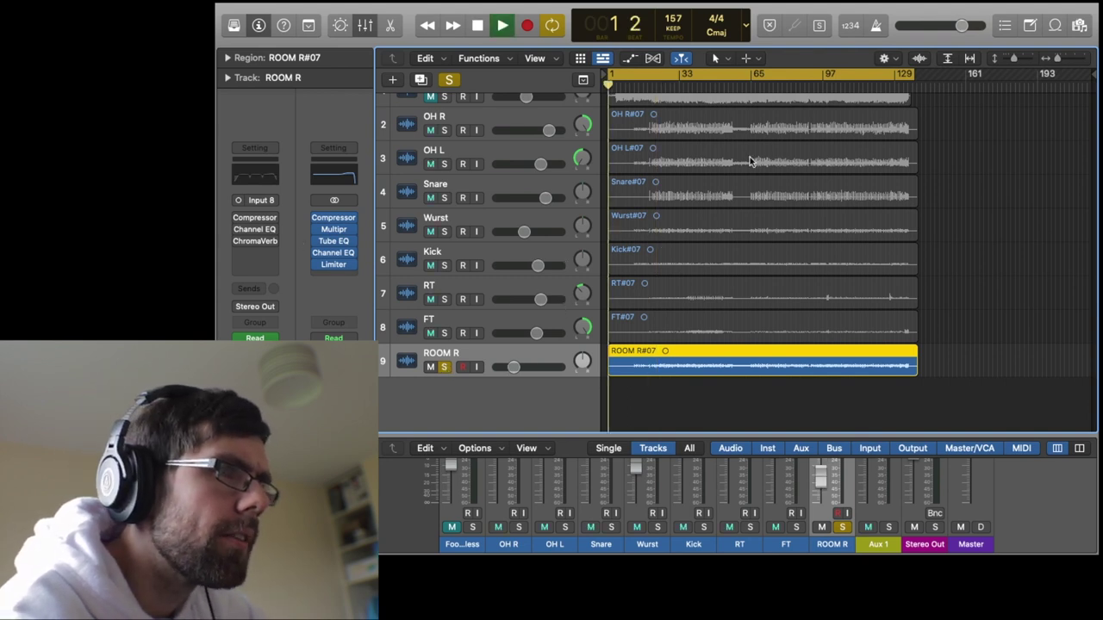
{"action": "key", "text": "space"}
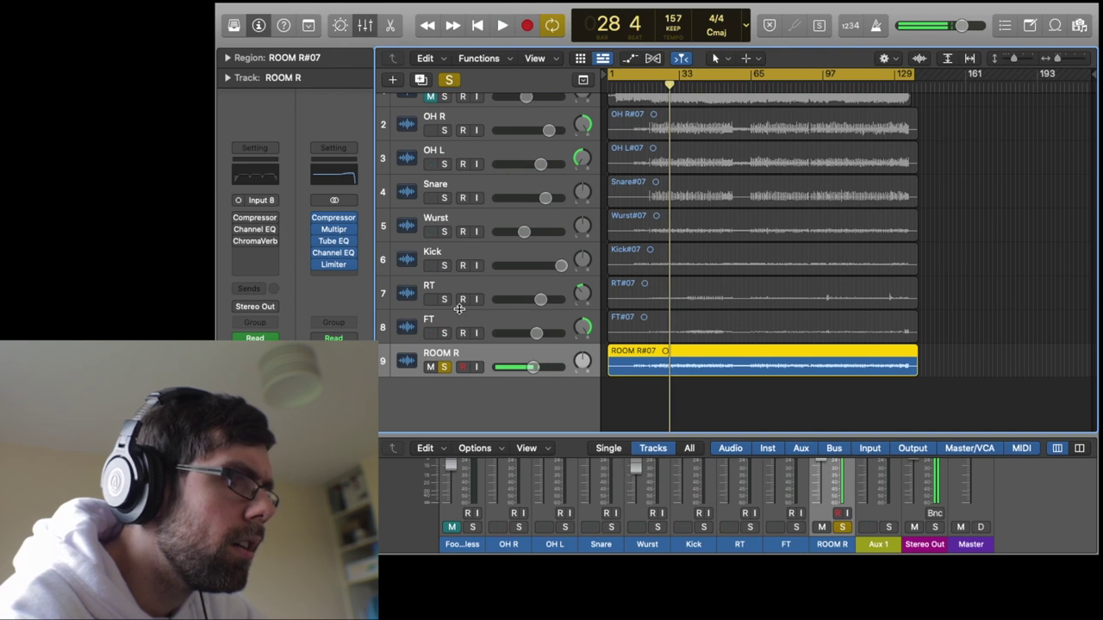
{"action": "left_click", "coordinate": [240, 218]}
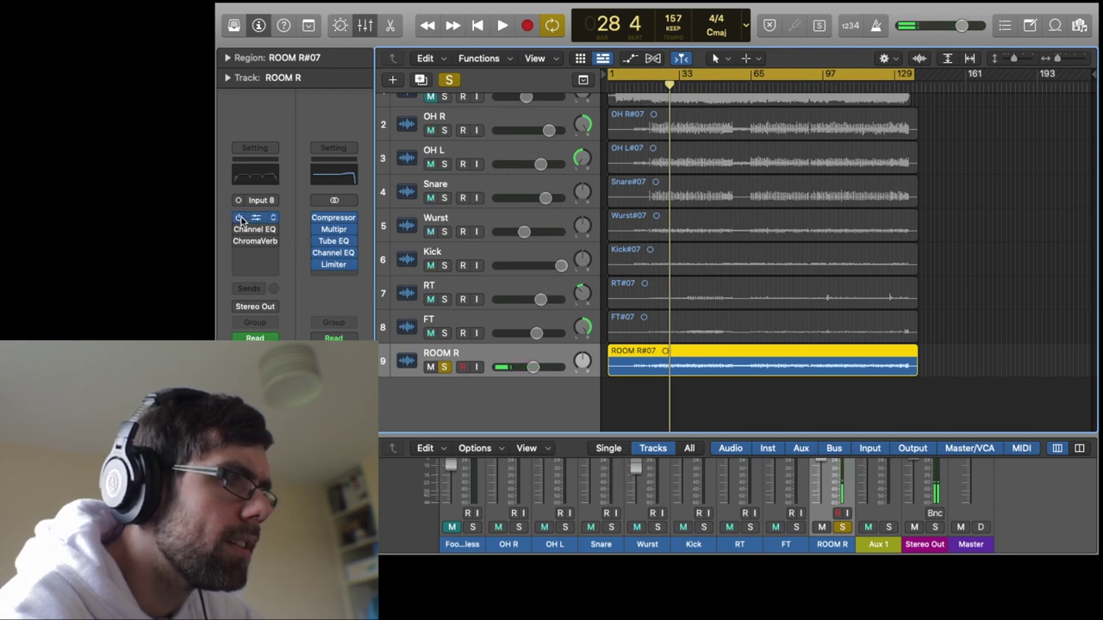
{"action": "mouse_move", "coordinate": [249, 221]}
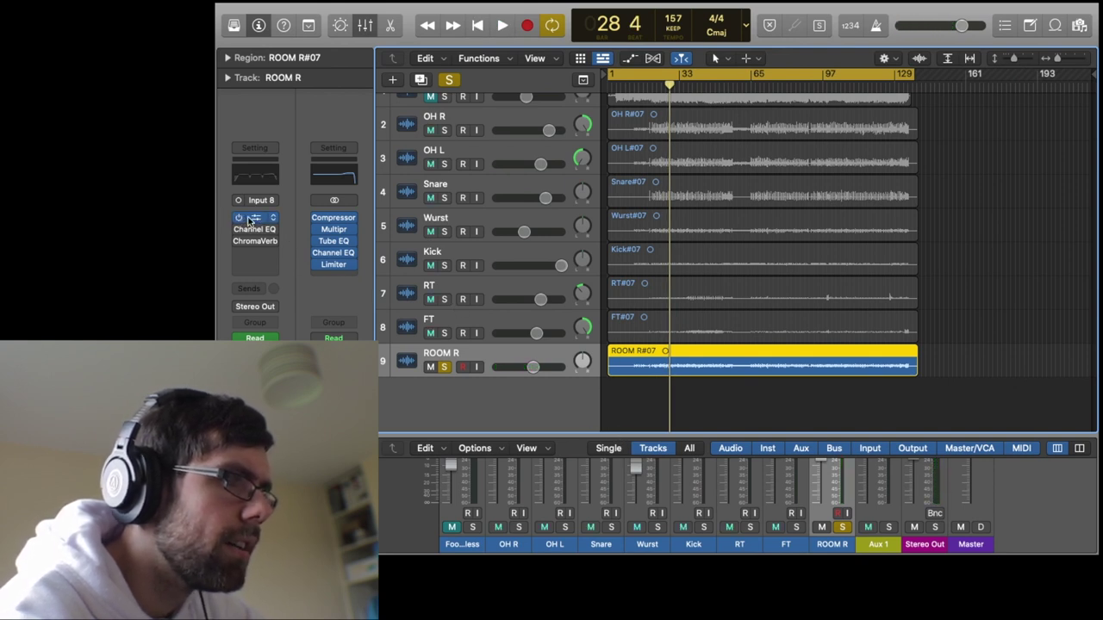
{"action": "key", "text": "Return"}
{"action": "key", "text": "space"}
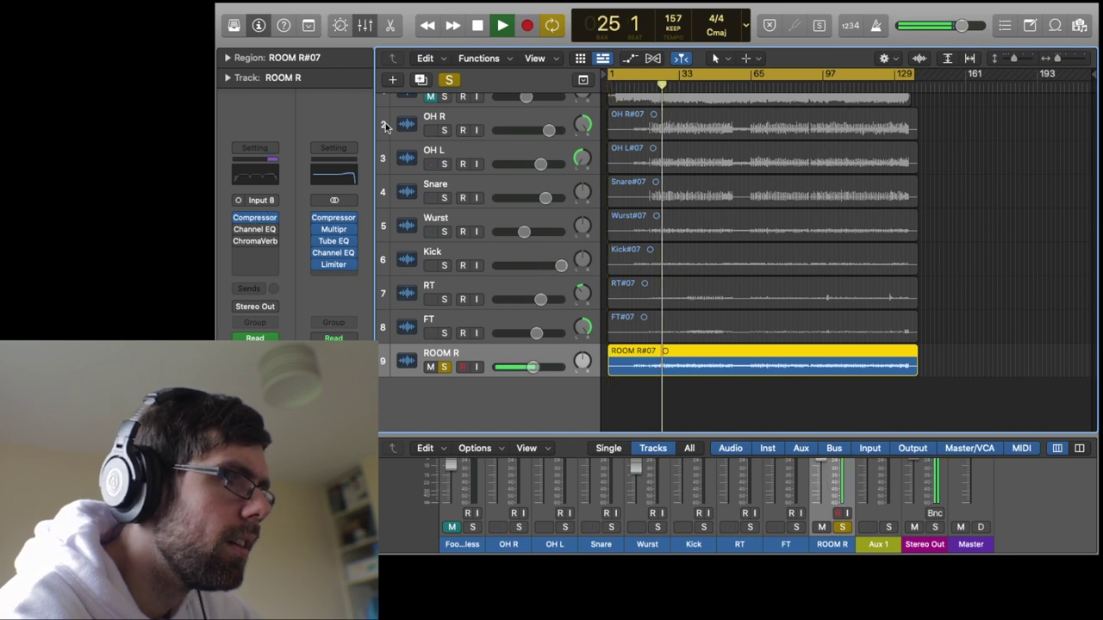
Open the ROOM R Compressor (Type R Pumping) and move its window higher, stopping playback.
{"action": "left_click", "coordinate": [259, 218]}
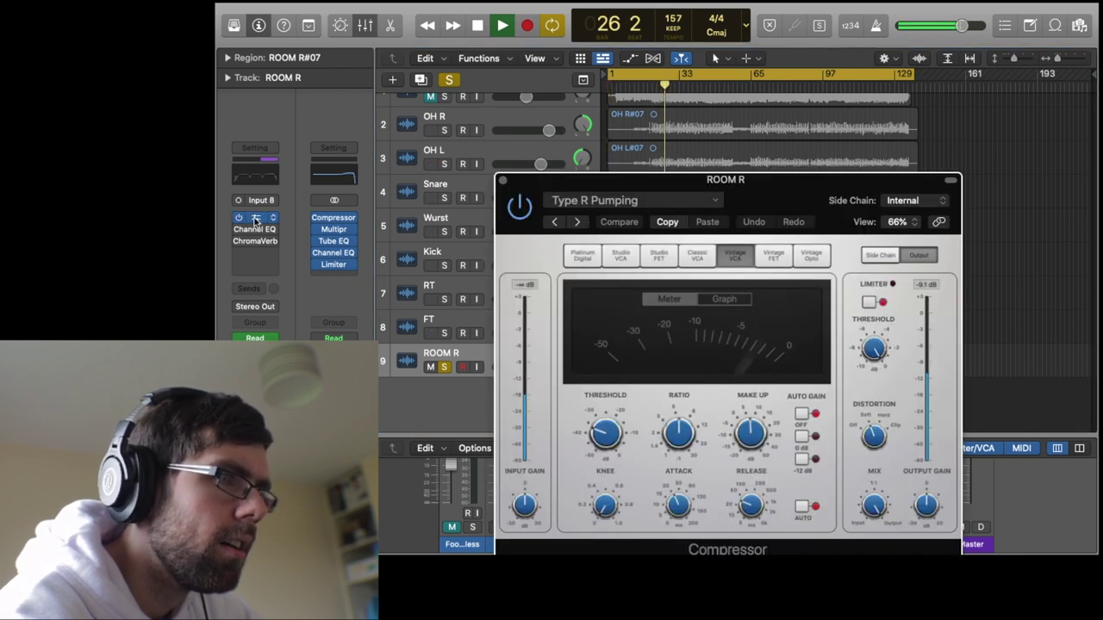
{"action": "left_click_drag", "start_coordinate": [788, 197], "coordinate": [781, 159]}
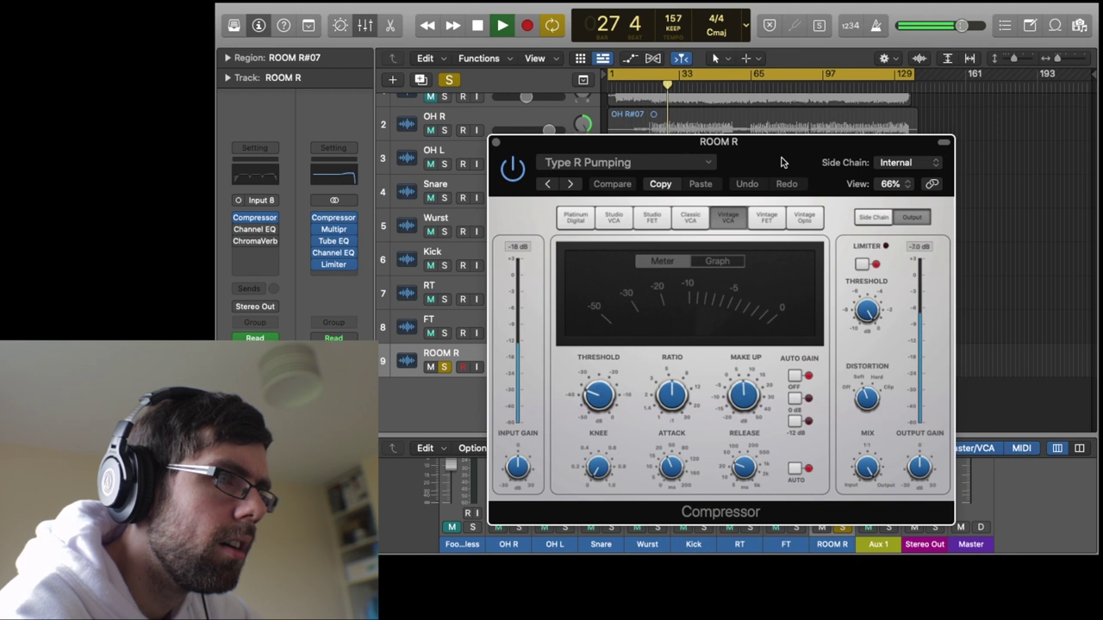
{"action": "key", "text": "space"}
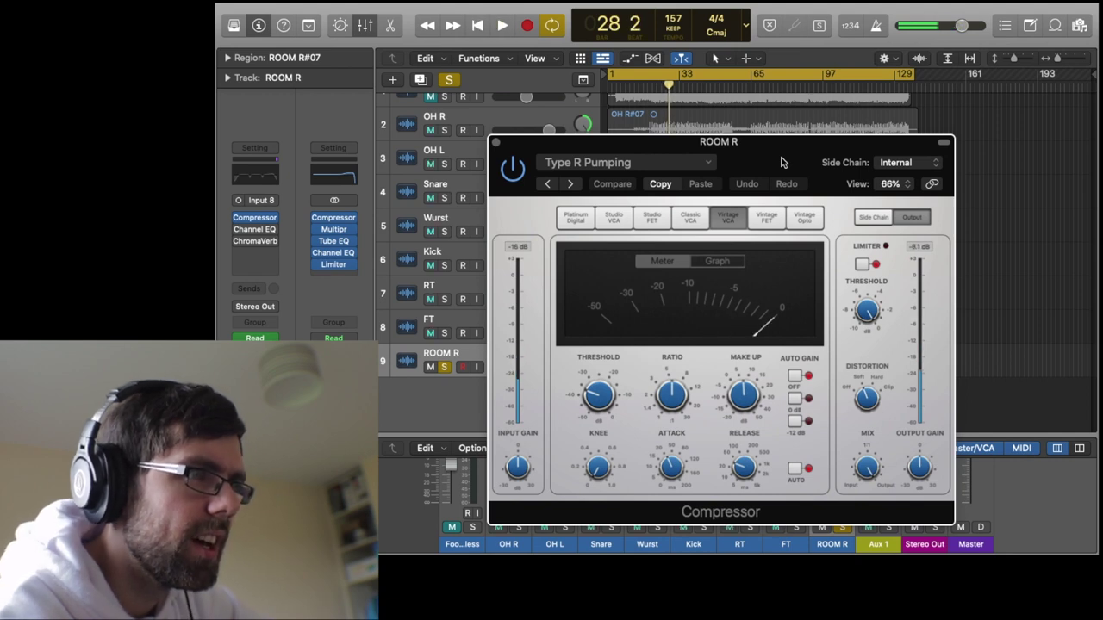
{"action": "left_click_drag", "start_coordinate": [737, 162], "coordinate": [728, 122]}
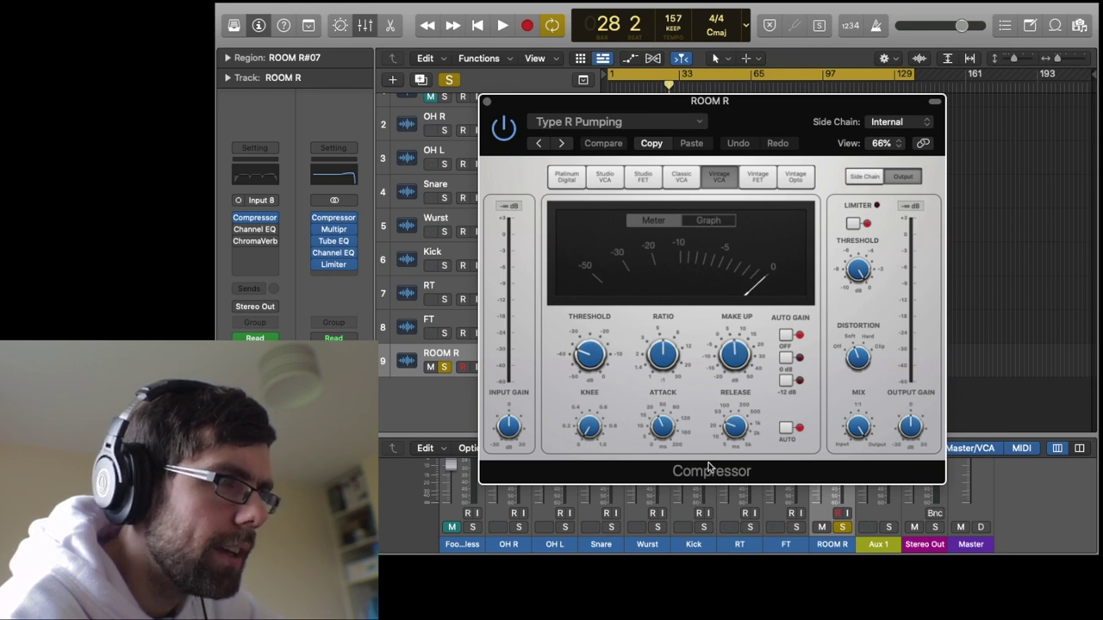
{"action": "left_click_drag", "start_coordinate": [740, 124], "coordinate": [732, 84]}
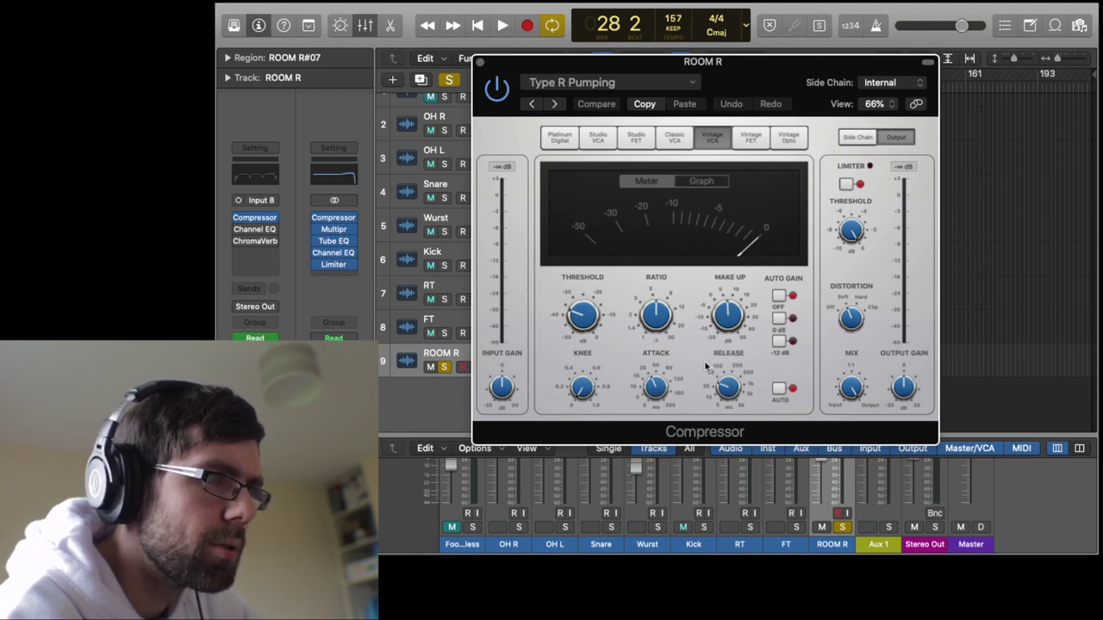
Play the soloed room track, close the compressor, jump to bar 33, then stop.
{"action": "mouse_move", "coordinate": [663, 346]}
{"action": "mouse_move", "coordinate": [673, 387]}
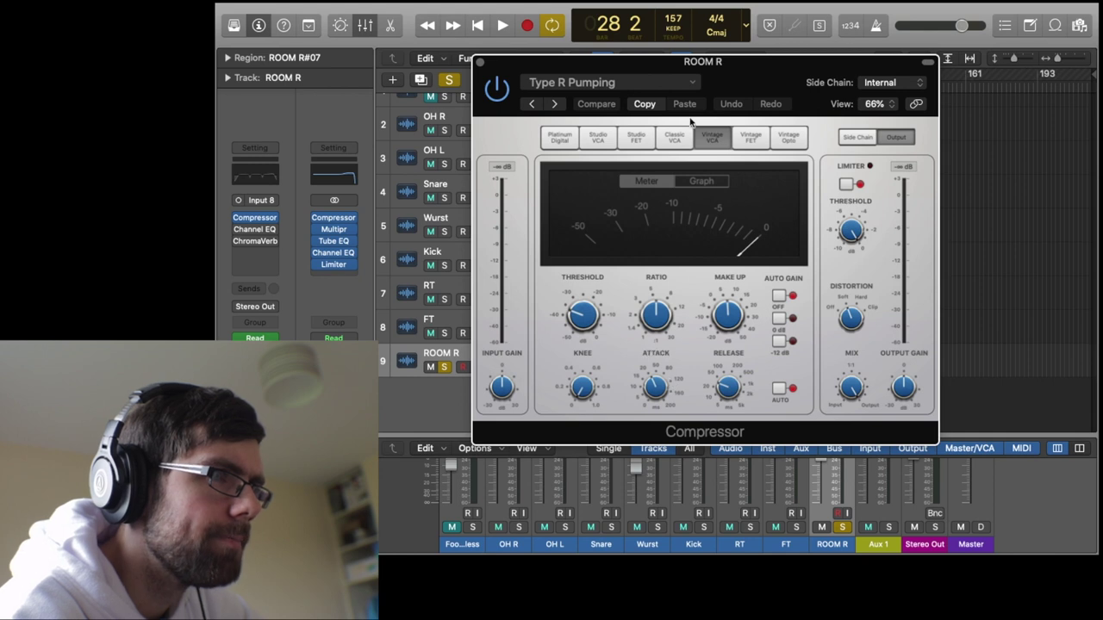
{"action": "key", "text": "space"}
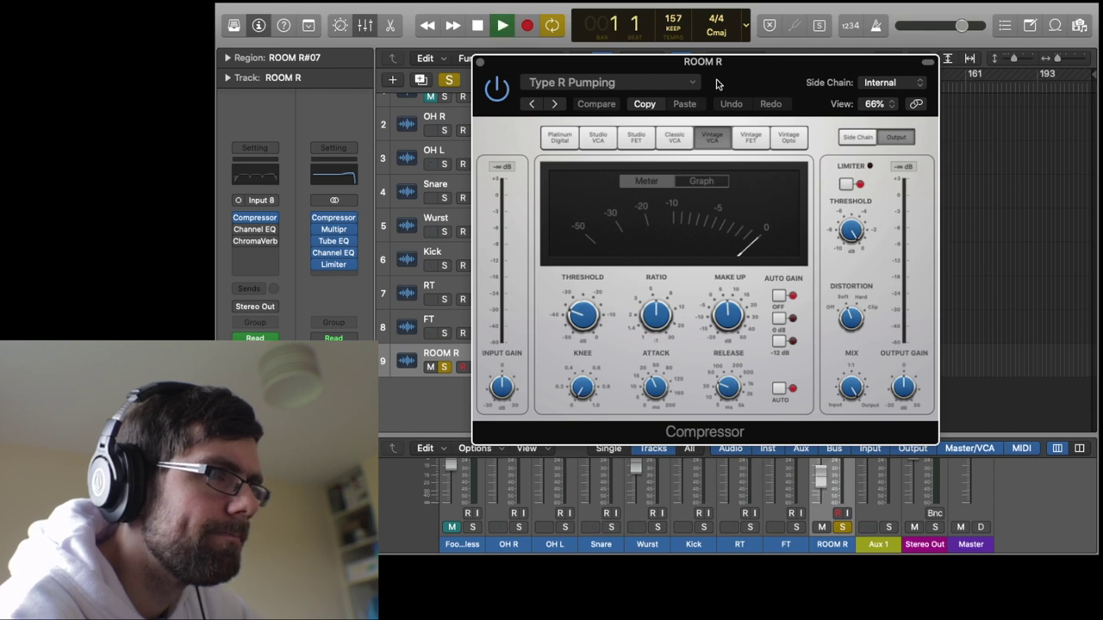
{"action": "left_click", "coordinate": [480, 64]}
{"action": "left_click", "coordinate": [679, 88]}
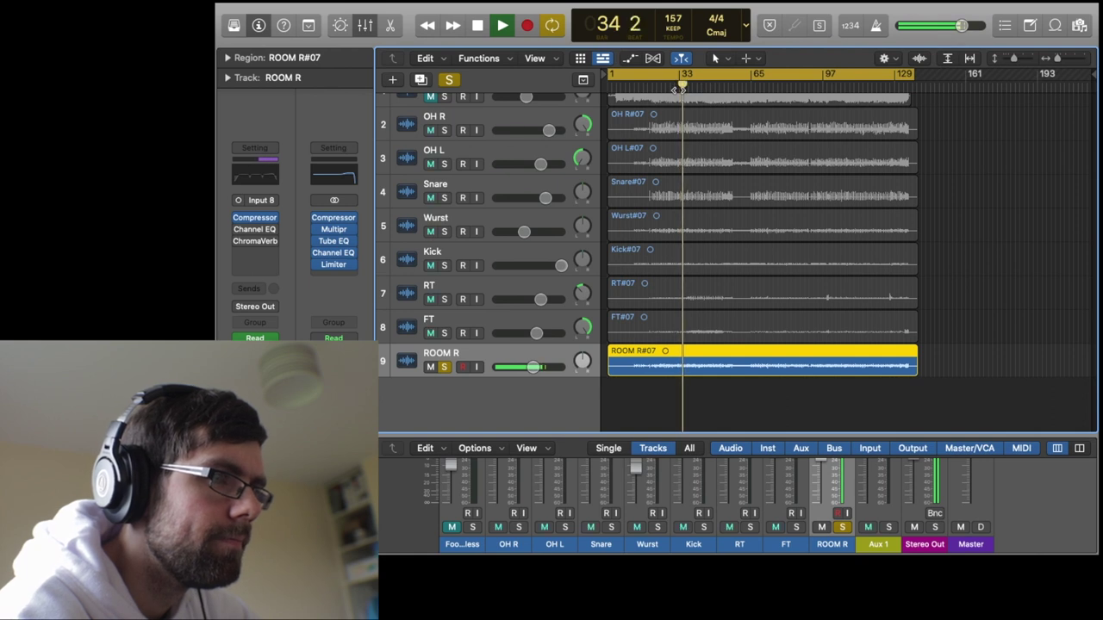
{"action": "key", "text": "space"}
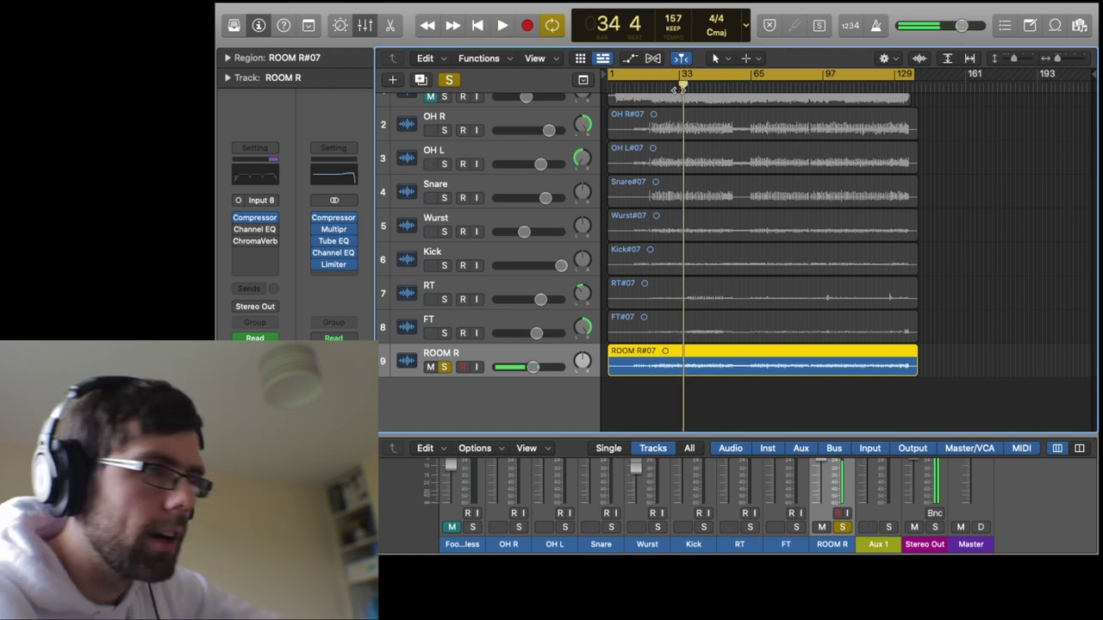
{"action": "mouse_move", "coordinate": [244, 232]}
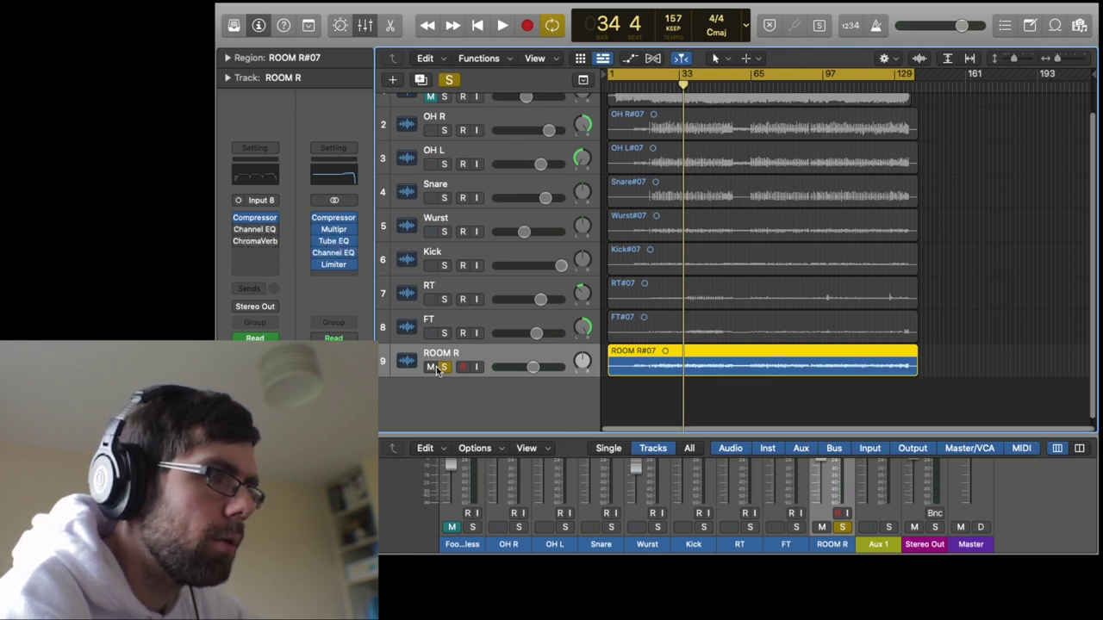
Unsolo and mute ROOM R, then play the mix and jump to bar 33.
{"action": "left_click", "coordinate": [443, 368]}
{"action": "left_click", "coordinate": [431, 368]}
{"action": "key", "text": "Return"}
{"action": "key", "text": "space"}
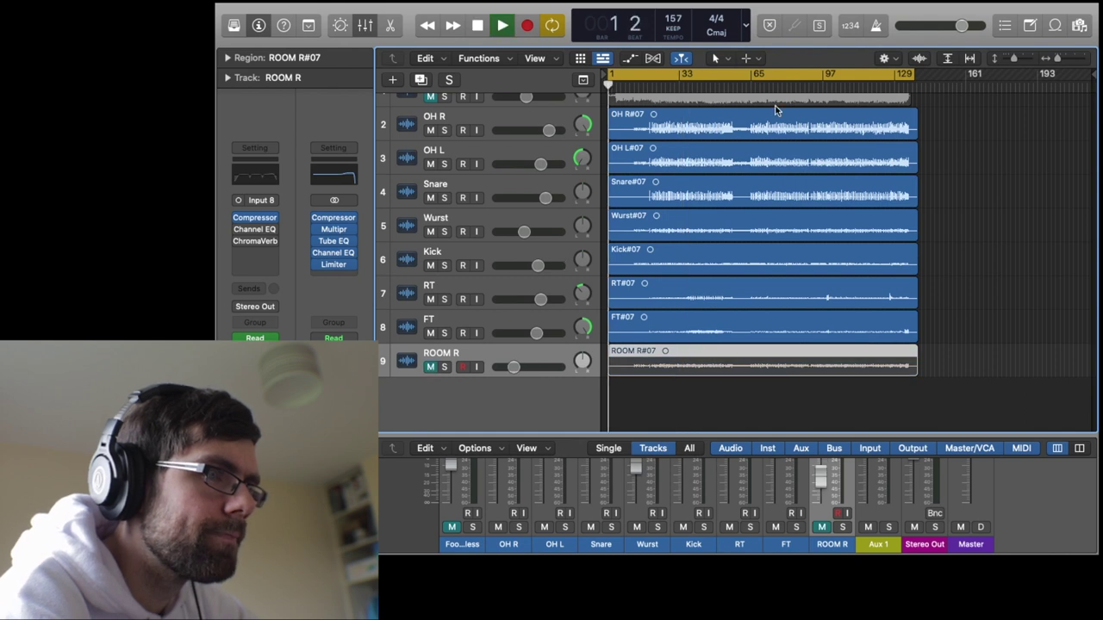
{"action": "left_click", "coordinate": [675, 89]}
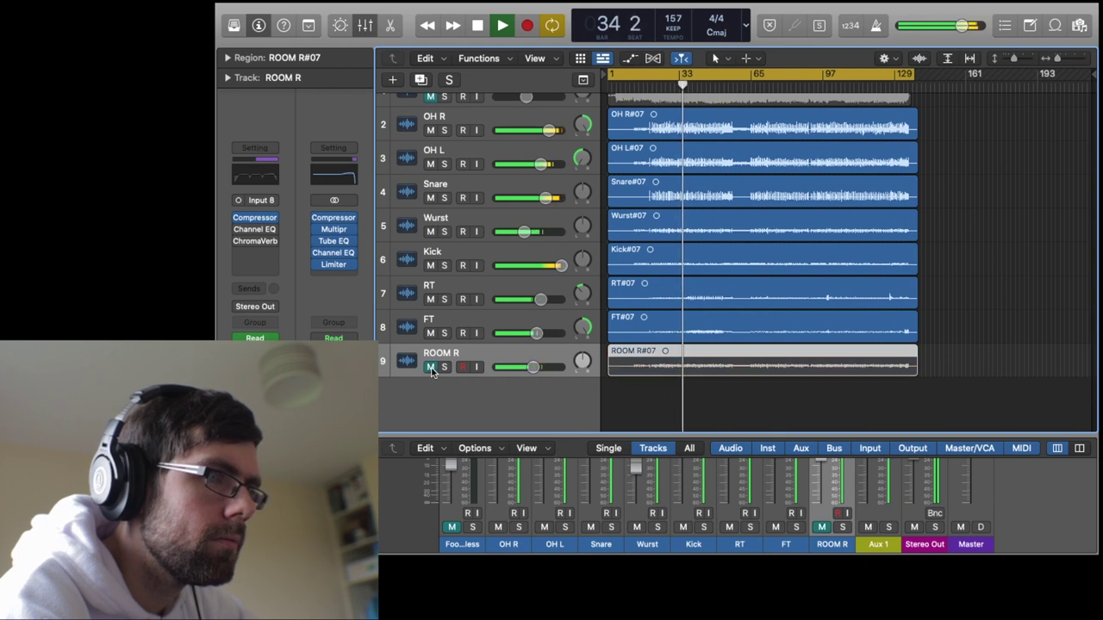
Toggle ROOM R's mute off, on and off to compare, then stop playback.
{"action": "left_click", "coordinate": [431, 368]}
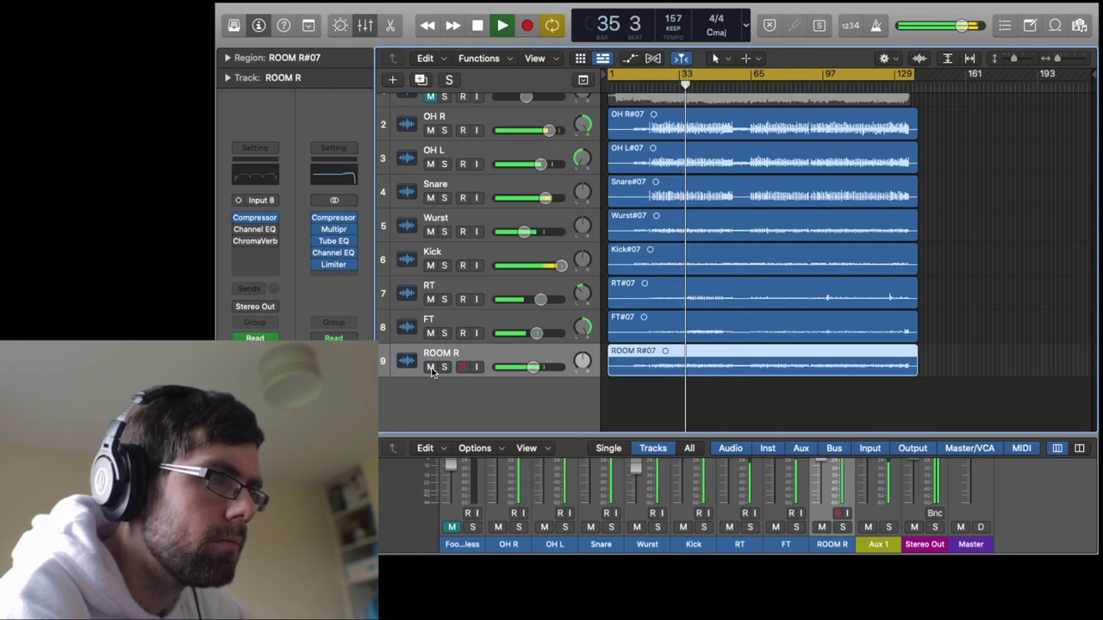
{"action": "left_click", "coordinate": [431, 367]}
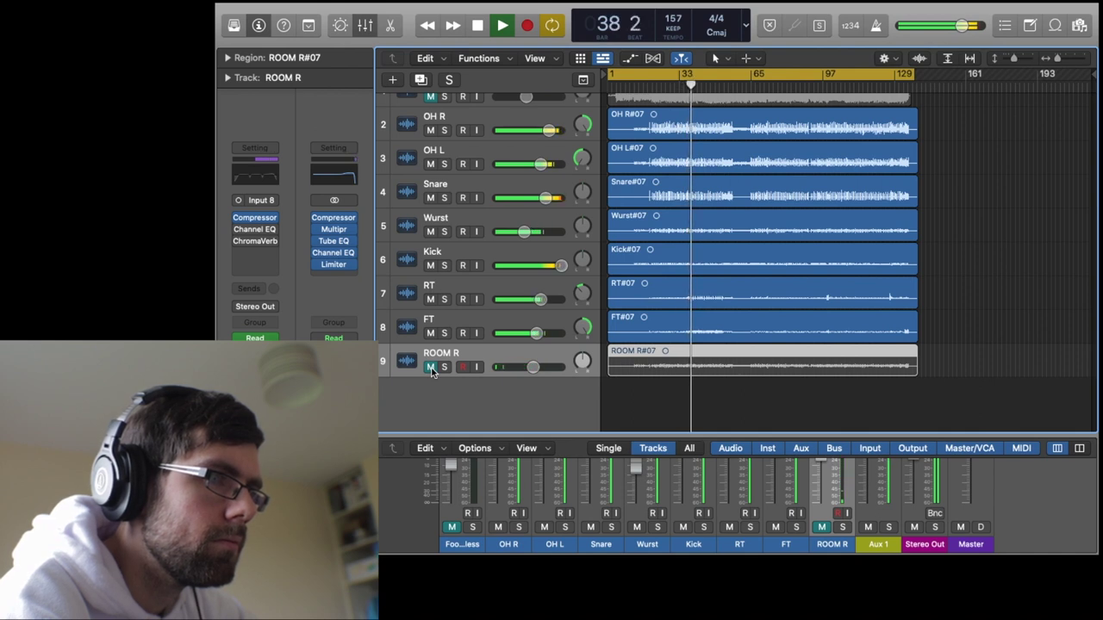
{"action": "left_click", "coordinate": [431, 368]}
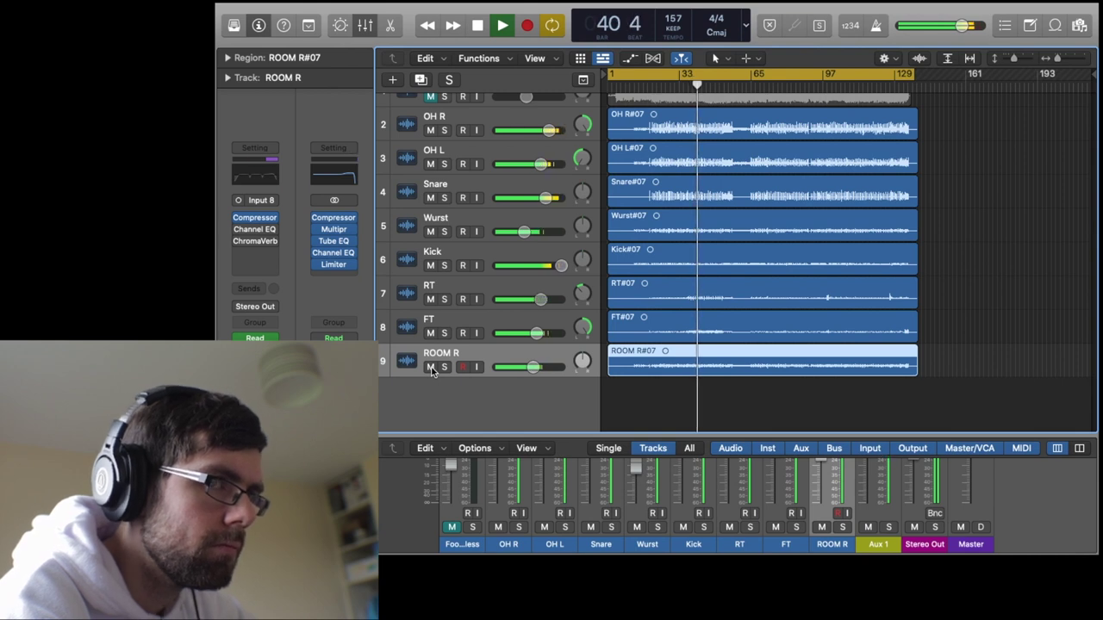
{"action": "key", "text": "space"}
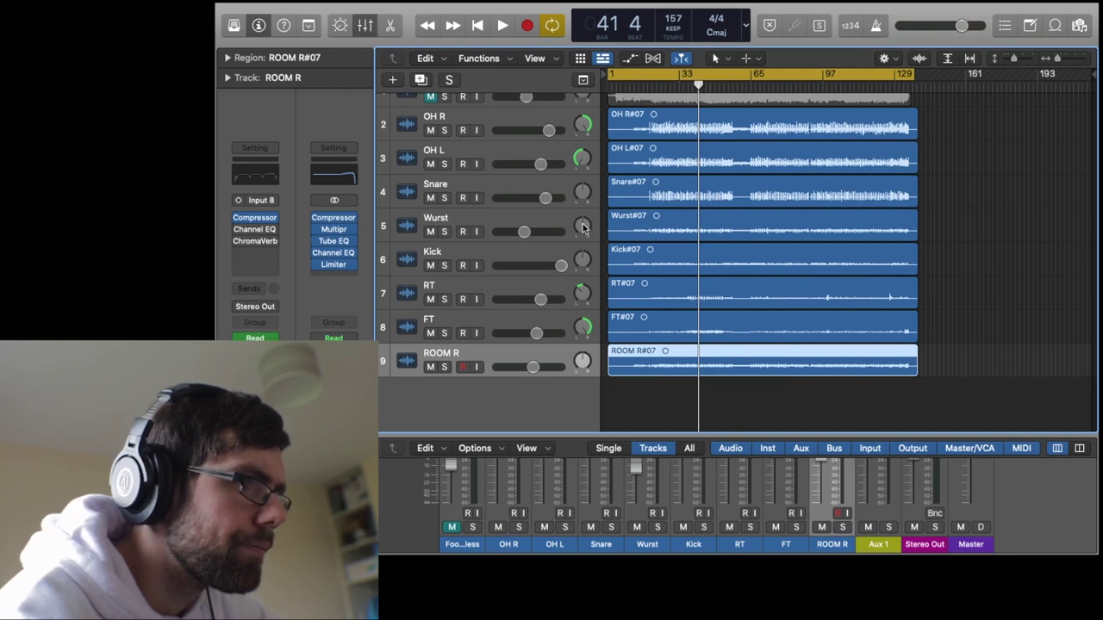
Move the playhead to bar 23, then enable and open ROOM R's Channel EQ.
{"action": "left_click", "coordinate": [656, 86]}
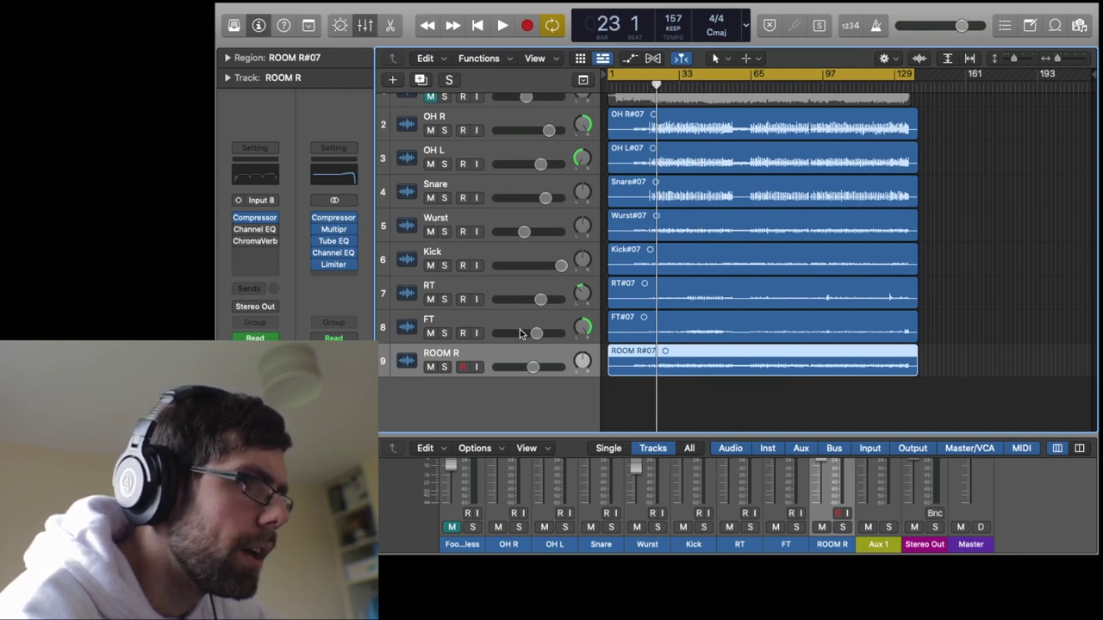
{"action": "left_click", "coordinate": [239, 229]}
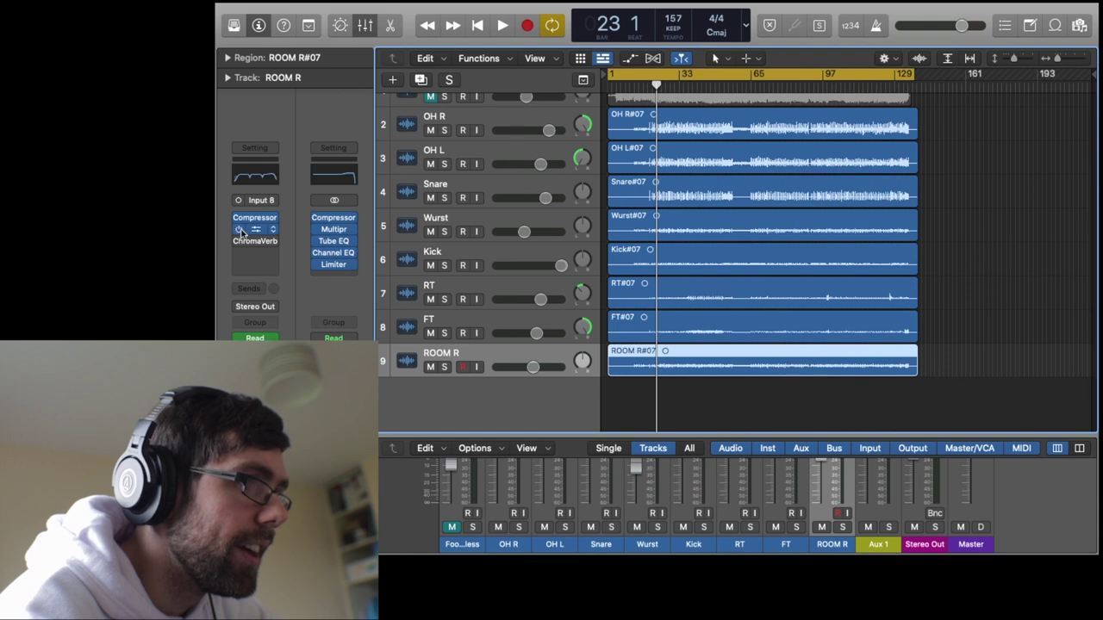
{"action": "left_click", "coordinate": [247, 233]}
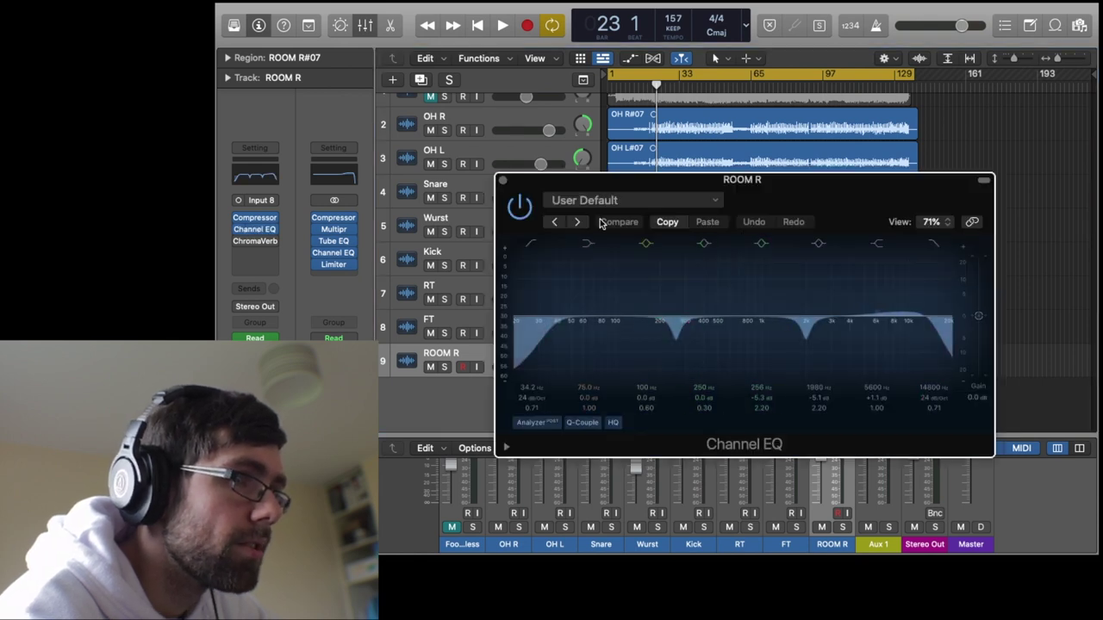
{"action": "left_click_drag", "start_coordinate": [735, 185], "coordinate": [724, 103]}
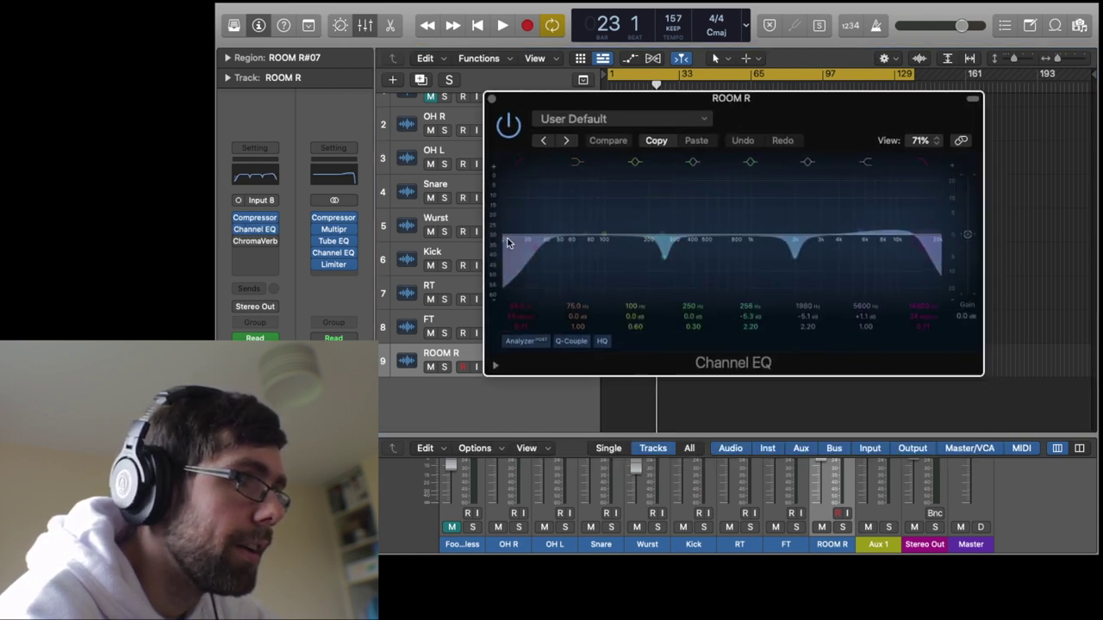
Solo ROOM R and play, bypassing the Channel EQ three times and leaving it on.
{"action": "left_click", "coordinate": [444, 367]}
{"action": "key", "text": "space"}
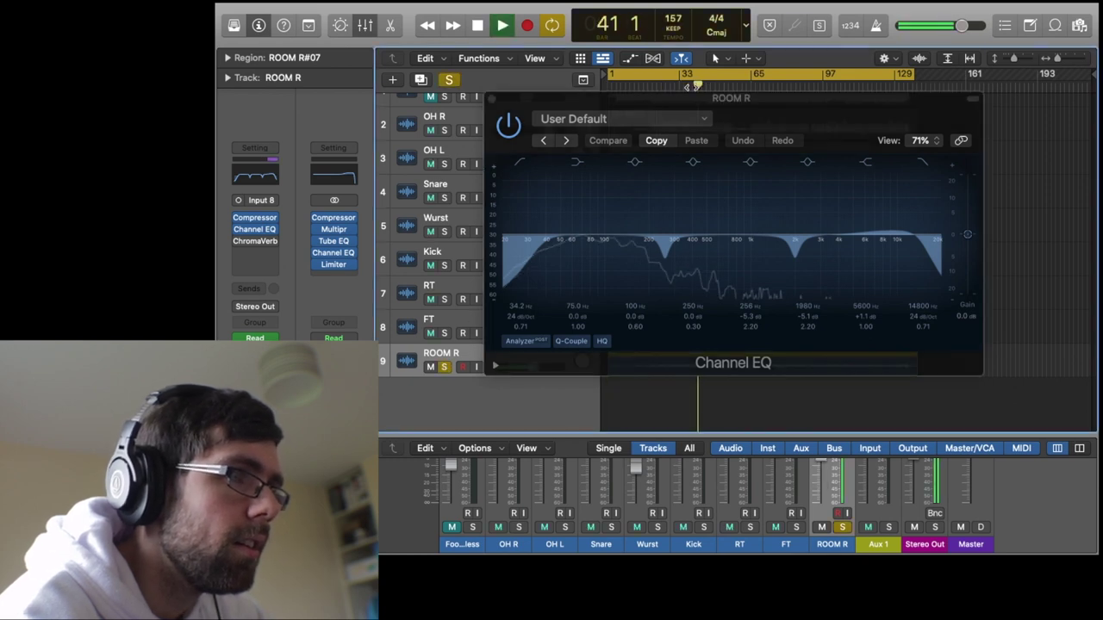
{"action": "left_click", "coordinate": [508, 129]}
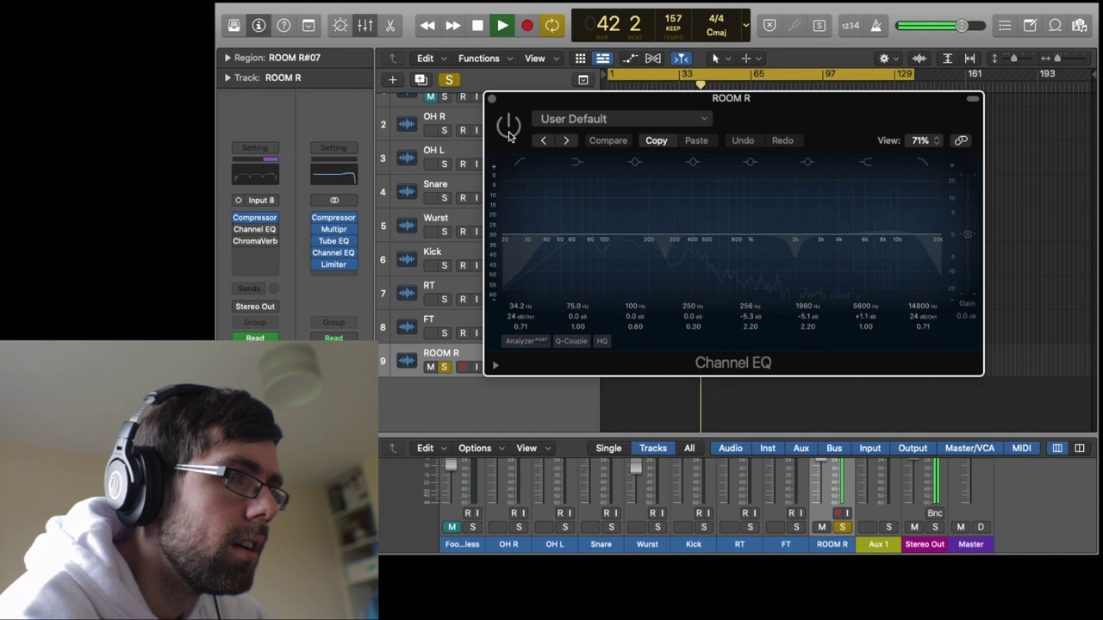
{"action": "left_click", "coordinate": [508, 129]}
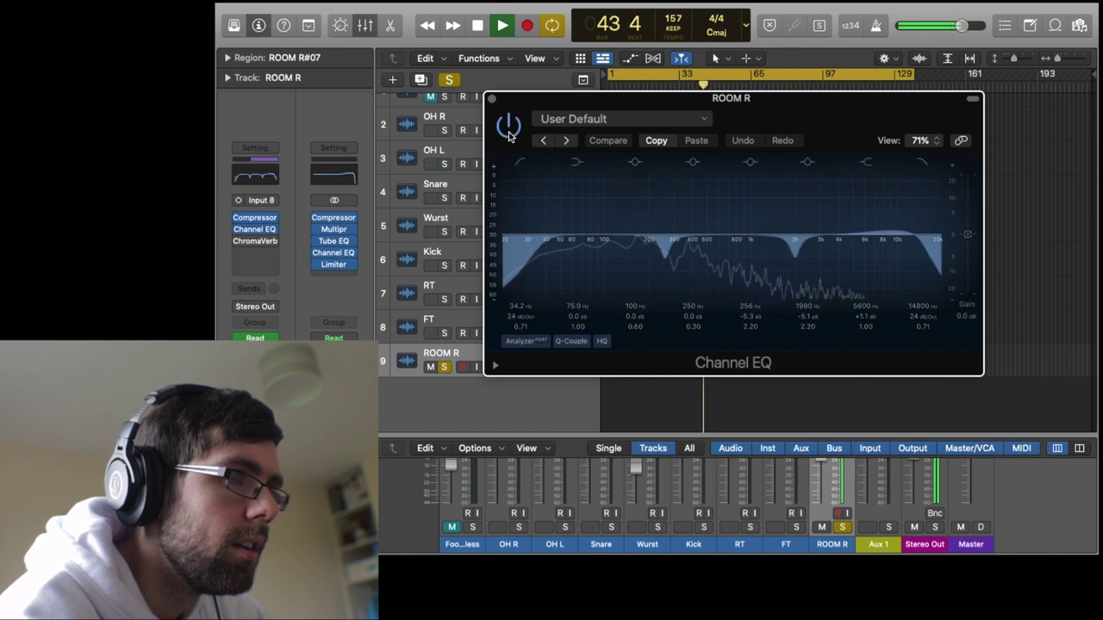
{"action": "left_click", "coordinate": [508, 129]}
{"action": "left_click", "coordinate": [508, 129]}
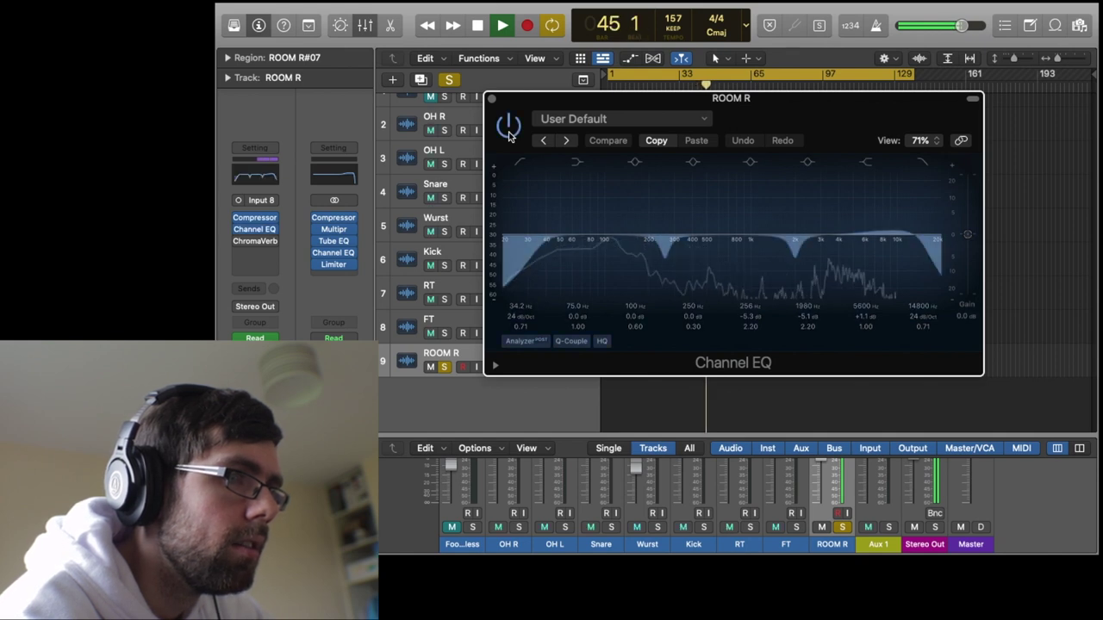
{"action": "left_click", "coordinate": [508, 130]}
{"action": "left_click", "coordinate": [509, 129]}
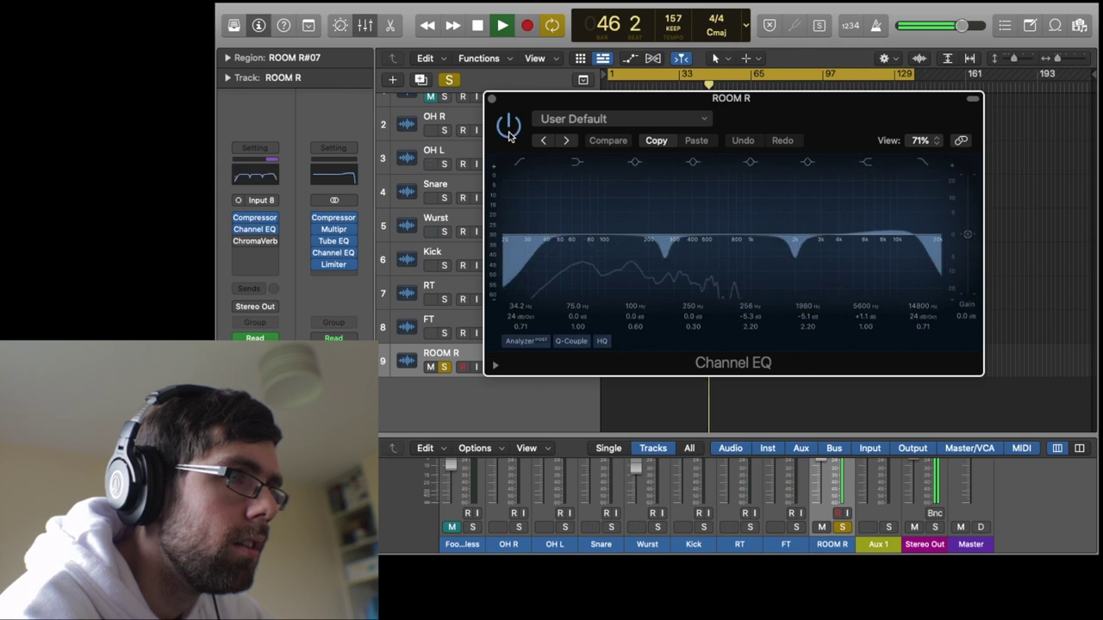
From bar 21, A/B the EQ twice more, leave it active, then close it and stop.
{"action": "left_click_drag", "start_coordinate": [635, 102], "coordinate": [998, 165]}
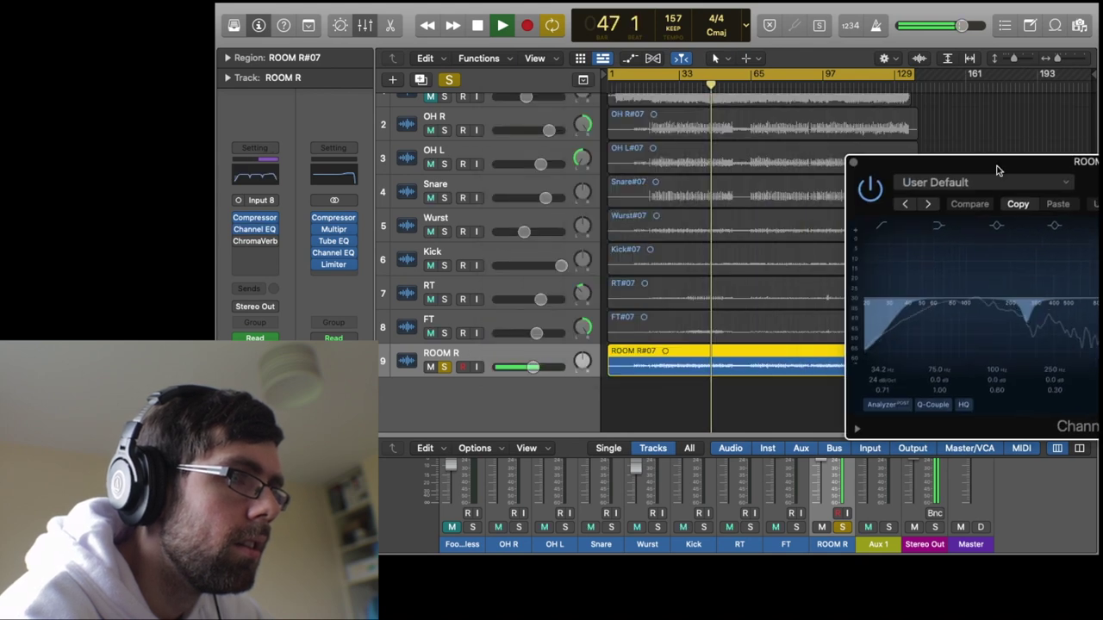
{"action": "left_click", "coordinate": [655, 76]}
{"action": "left_click_drag", "start_coordinate": [980, 164], "coordinate": [716, 13]}
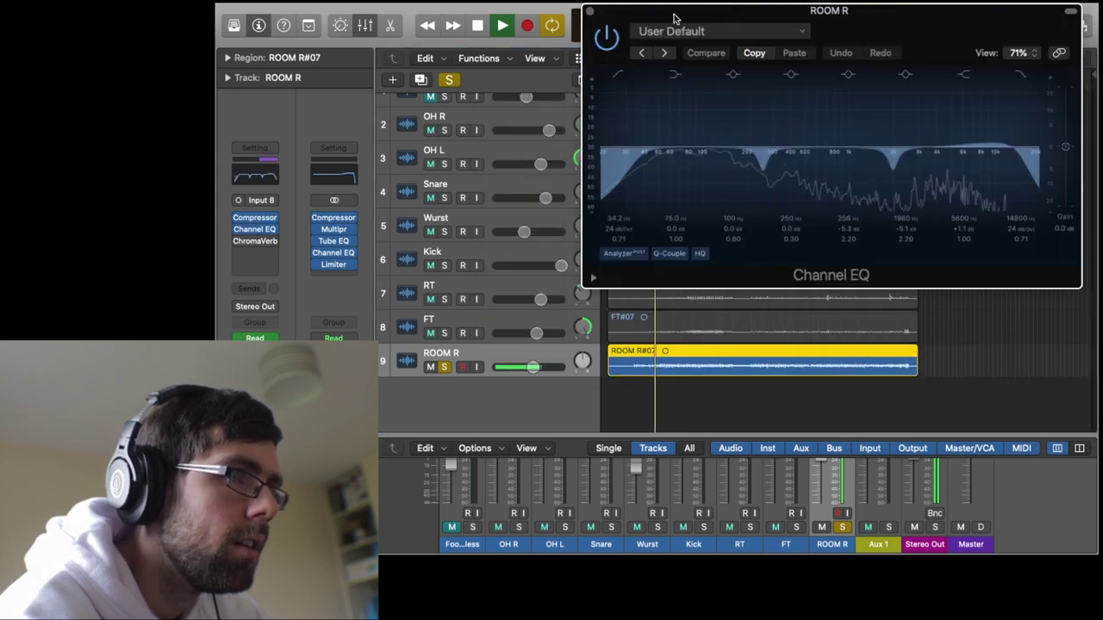
{"action": "left_click", "coordinate": [607, 38]}
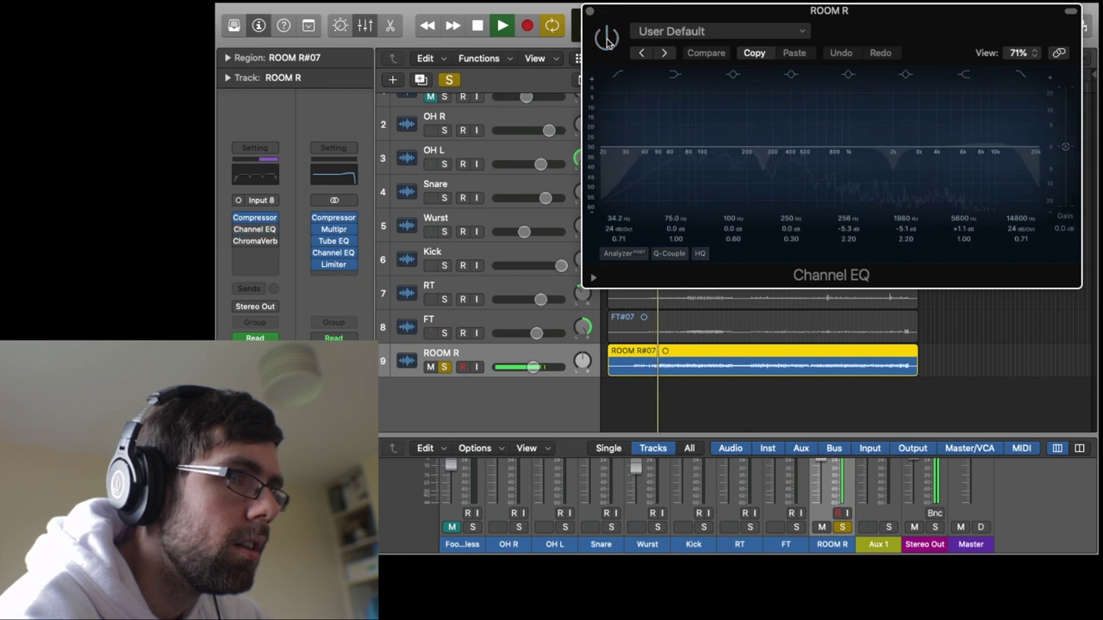
{"action": "left_click", "coordinate": [606, 38]}
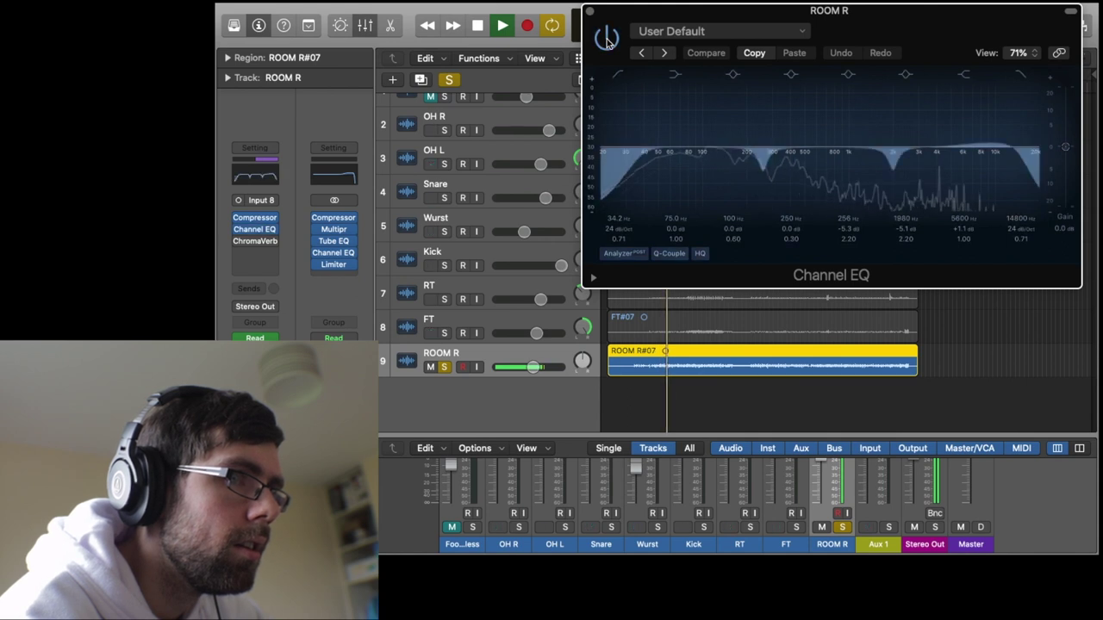
{"action": "left_click", "coordinate": [607, 38]}
{"action": "left_click", "coordinate": [606, 38]}
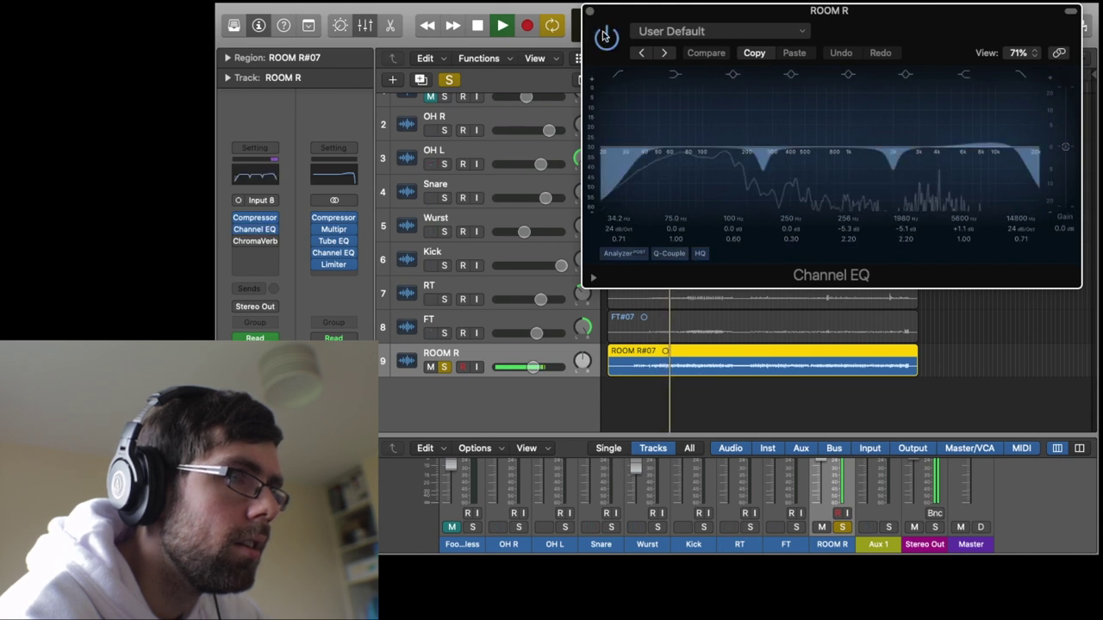
{"action": "left_click", "coordinate": [591, 11]}
{"action": "key", "text": "space"}
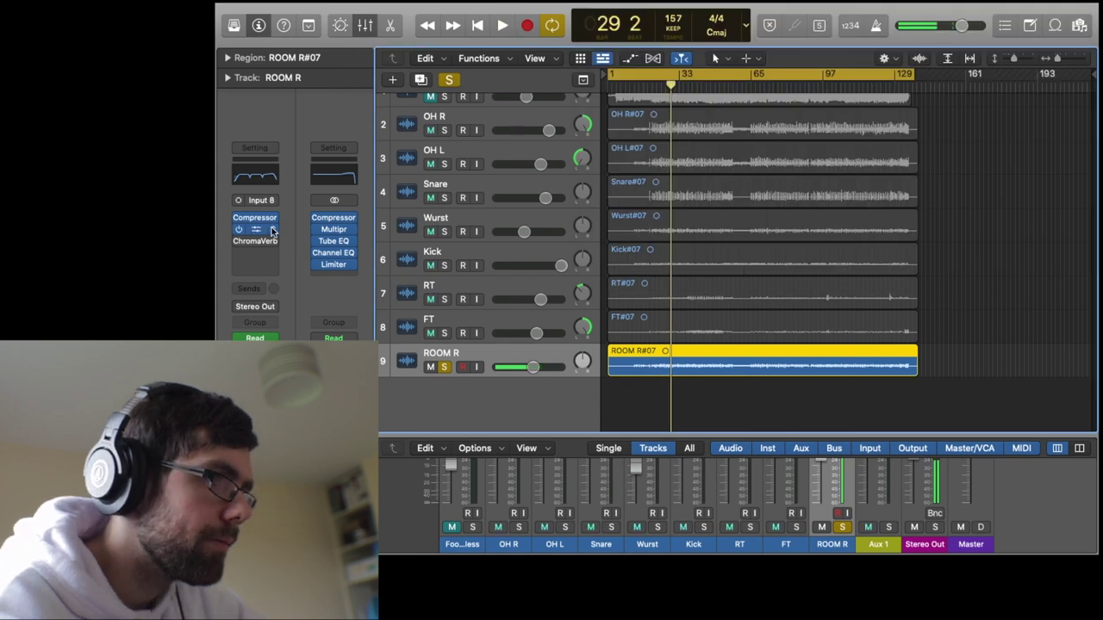
Play from bar 25 and stop, then switch Cycle off and unsolo ROOM R.
{"action": "mouse_move", "coordinate": [242, 244]}
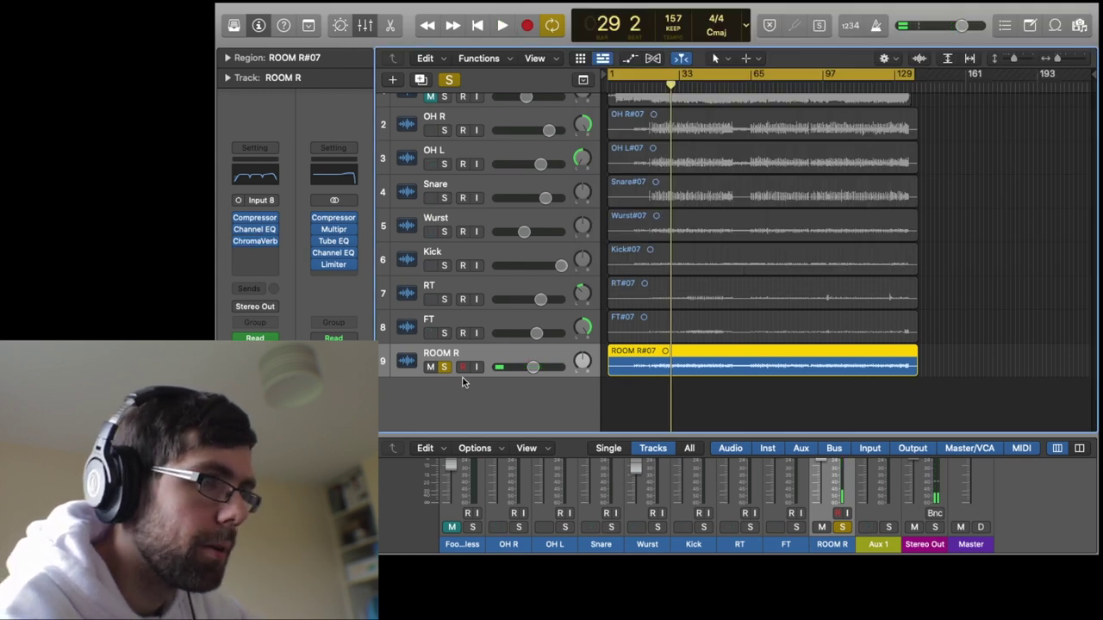
{"action": "key", "text": "space"}
{"action": "left_click", "coordinate": [661, 86]}
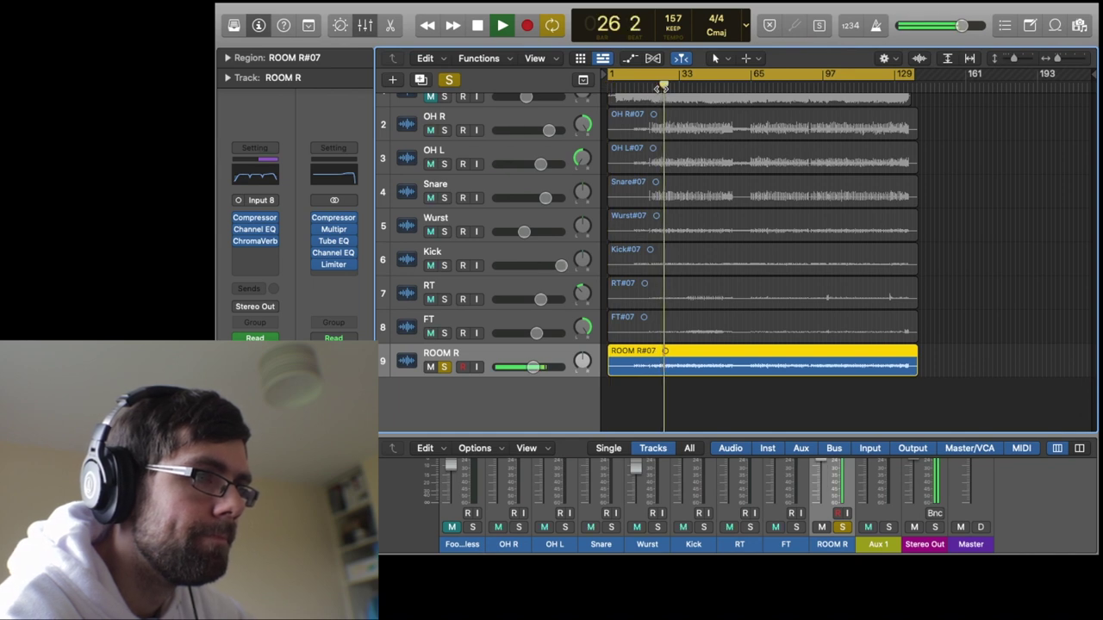
{"action": "key", "text": "space"}
{"action": "left_click", "coordinate": [660, 75]}
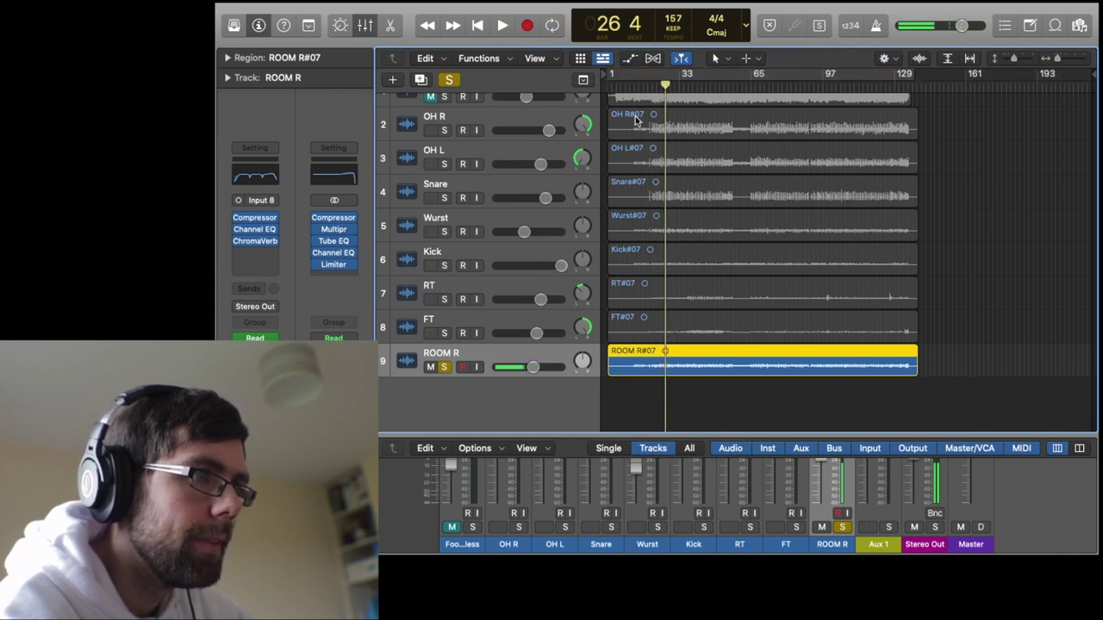
{"action": "left_click", "coordinate": [445, 368]}
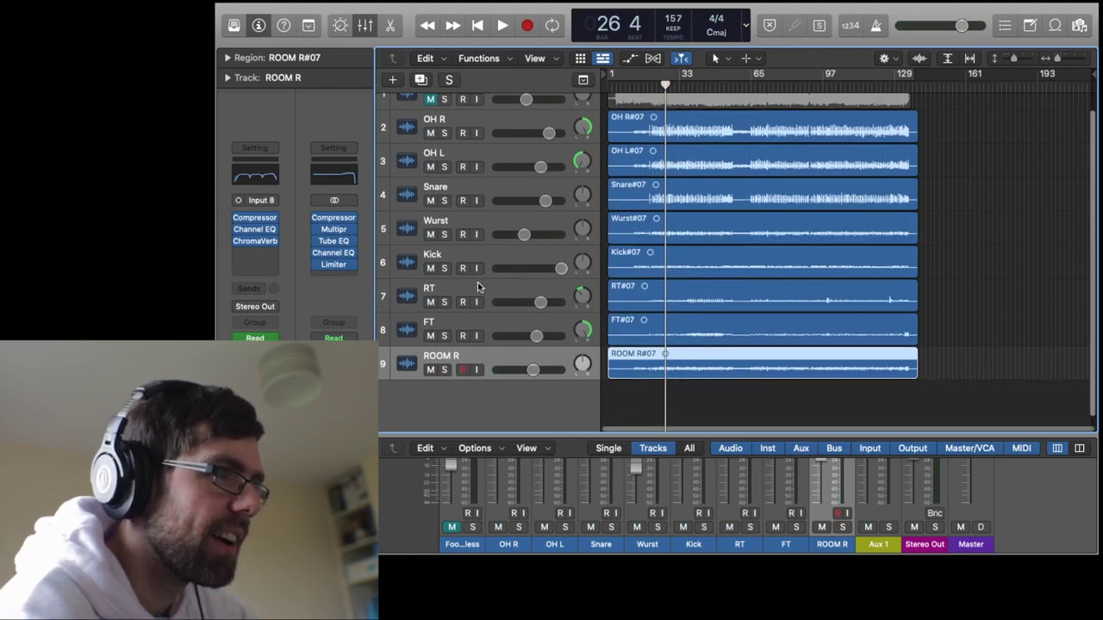
{"action": "scroll", "coordinate": [465, 259], "scroll_direction": "up", "scroll_amount": 2}
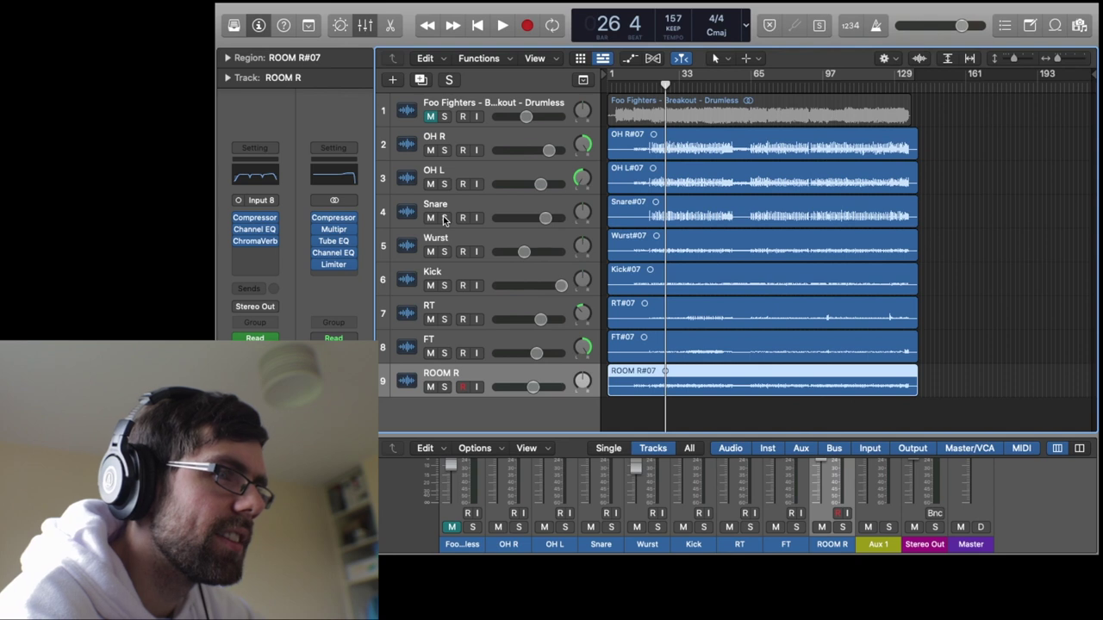
Solo the Snare track, play it alone, and select it to show its channel strip.
{"action": "left_click", "coordinate": [444, 218]}
{"action": "key", "text": "space"}
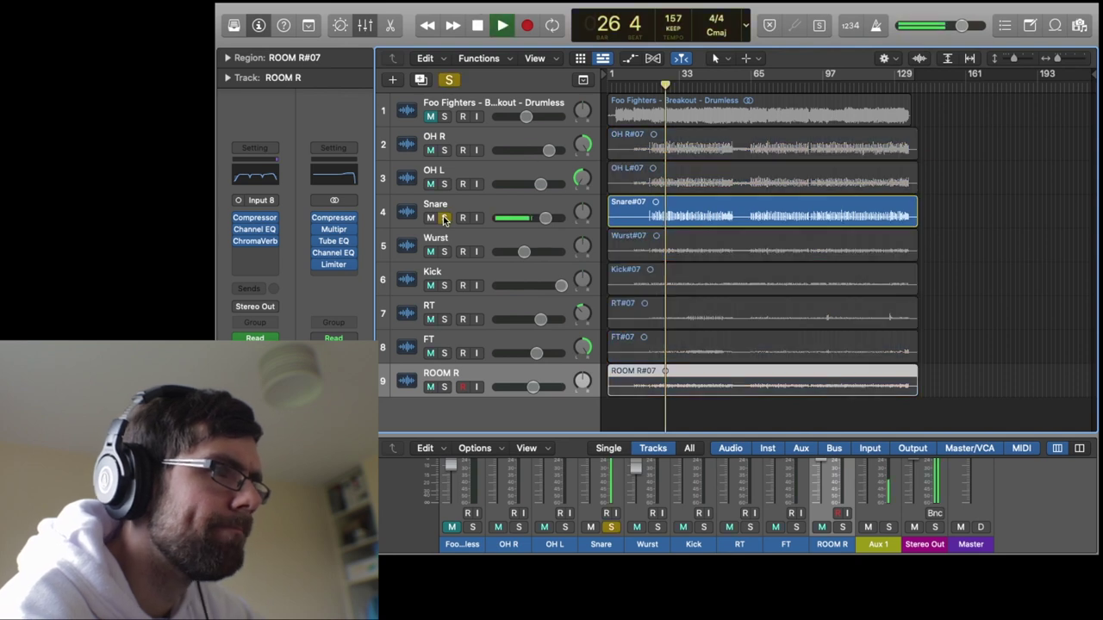
{"action": "left_click", "coordinate": [506, 211]}
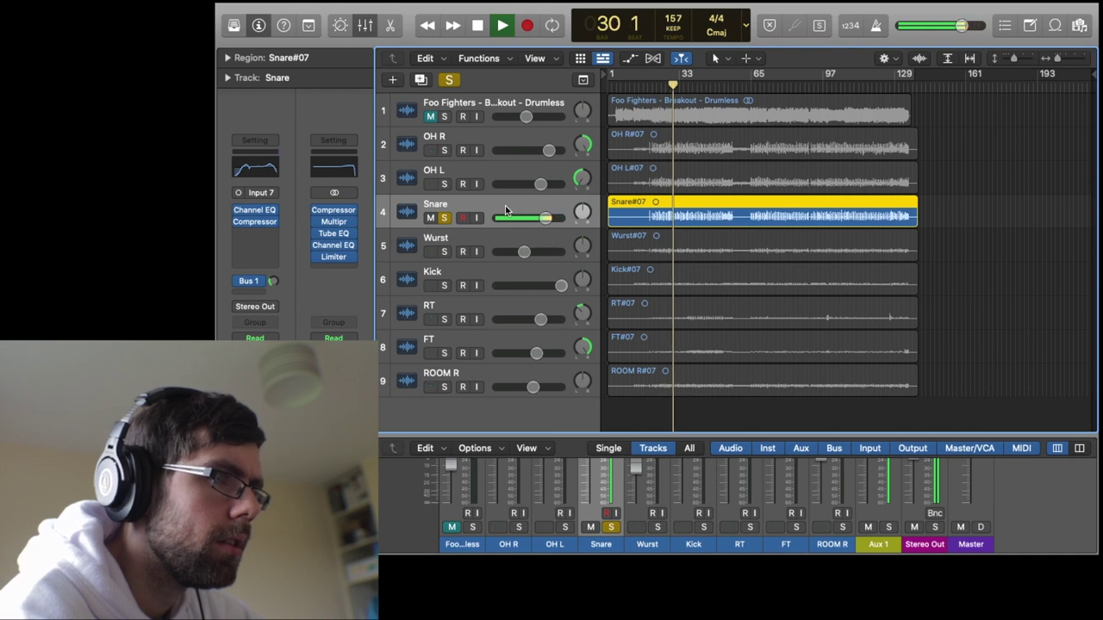
{"action": "key", "text": "space"}
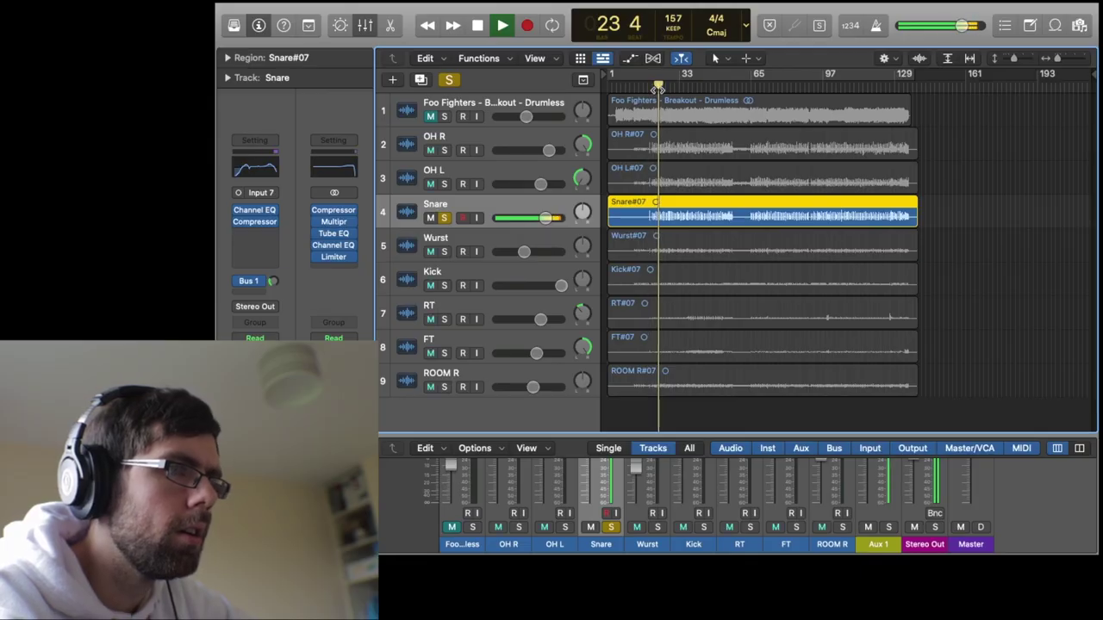
{"action": "key", "text": "space"}
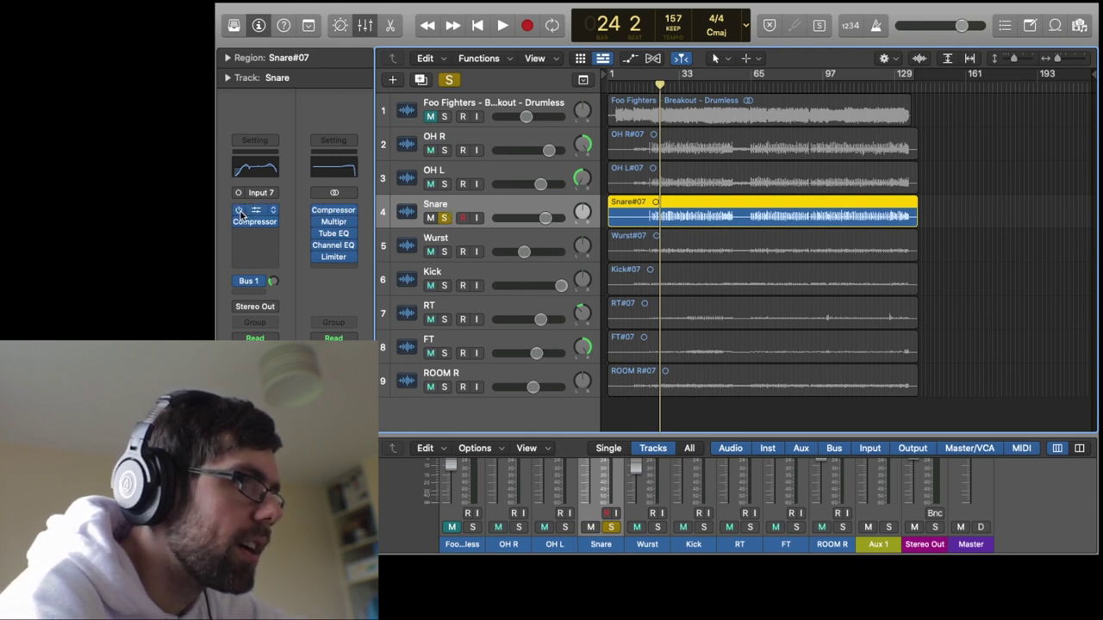
Check the Snare's Bus 1 send to the ChromaVerb aux, then play and stop to listen.
{"action": "left_click", "coordinate": [252, 286]}
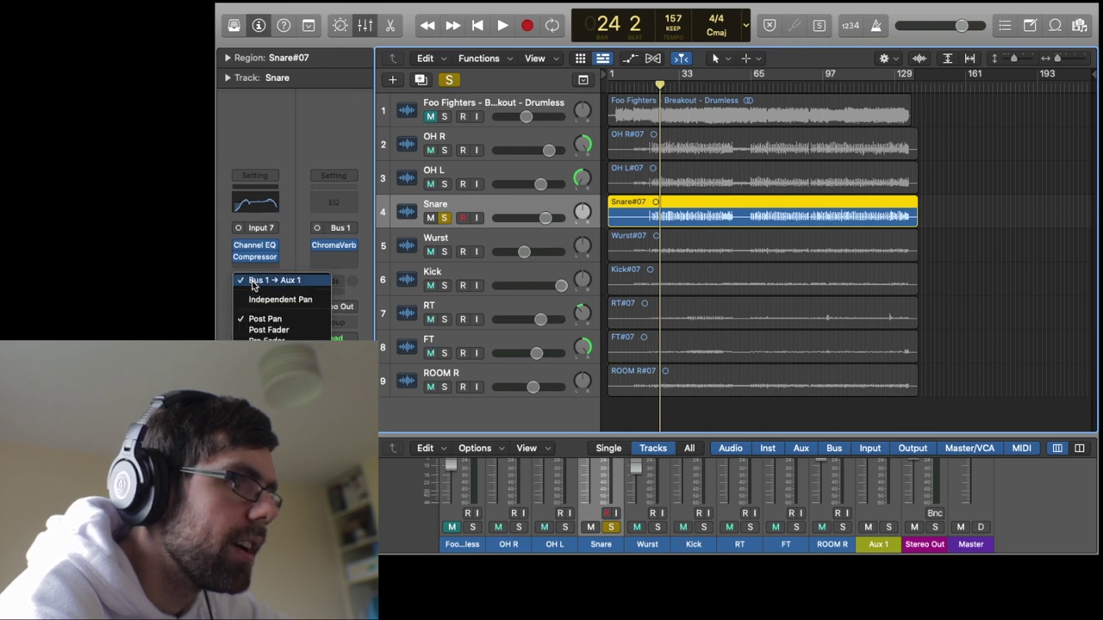
{"action": "left_click", "coordinate": [260, 285]}
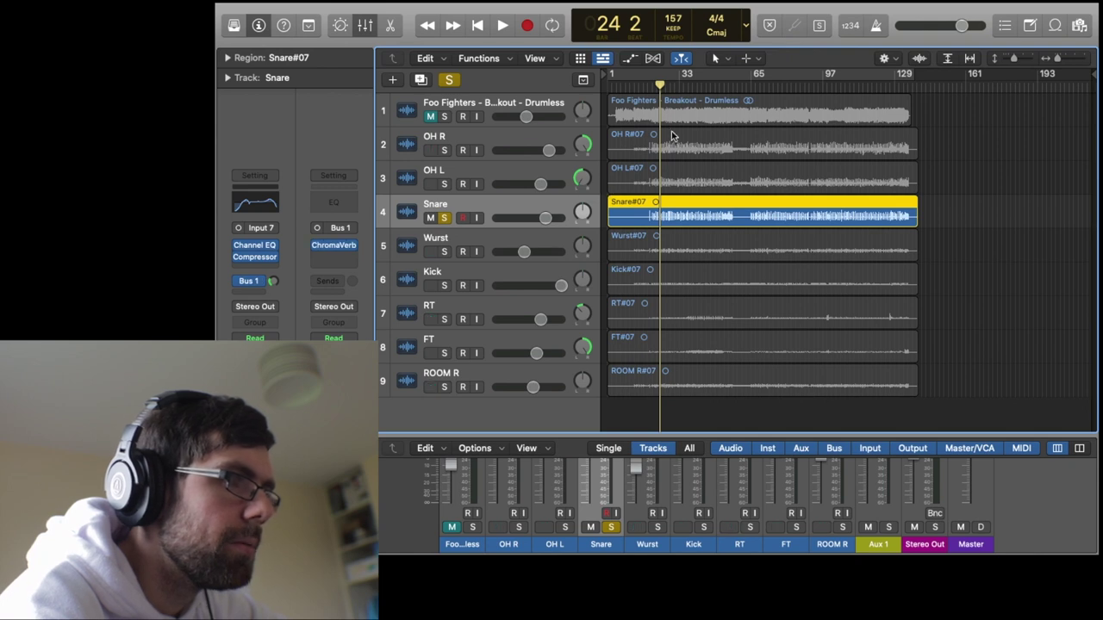
{"action": "key", "text": "space"}
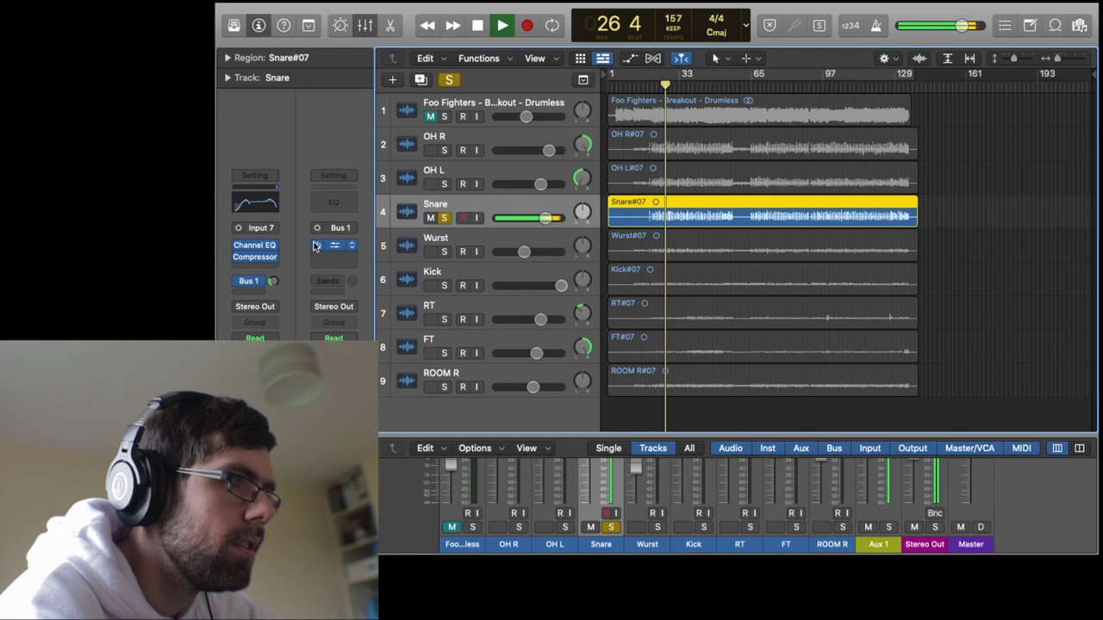
{"action": "key", "text": "space"}
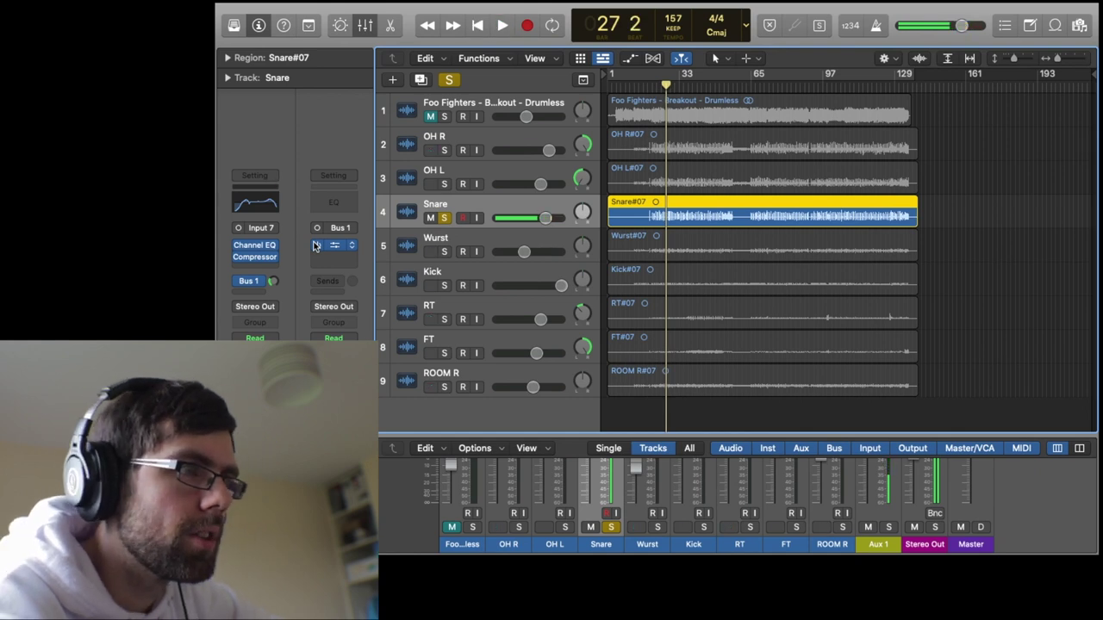
{"action": "scroll", "coordinate": [576, 191], "scroll_direction": "down", "scroll_amount": 1}
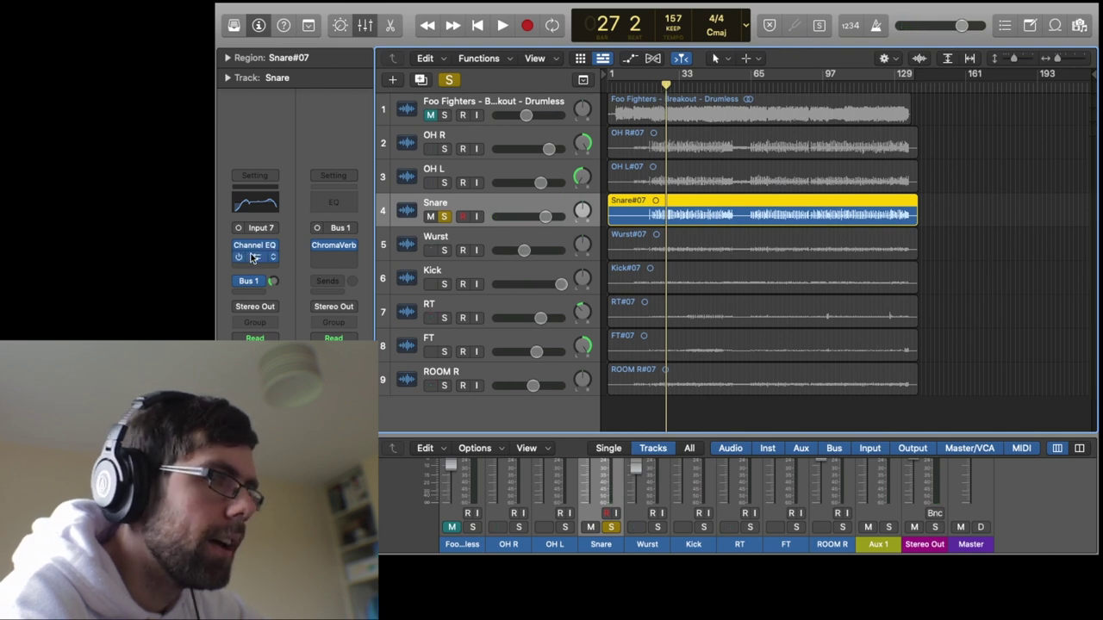
From about bar 22, compare the Snare's Studio FET Compressor on and bypassed, then close it and stop.
{"action": "left_click", "coordinate": [252, 258]}
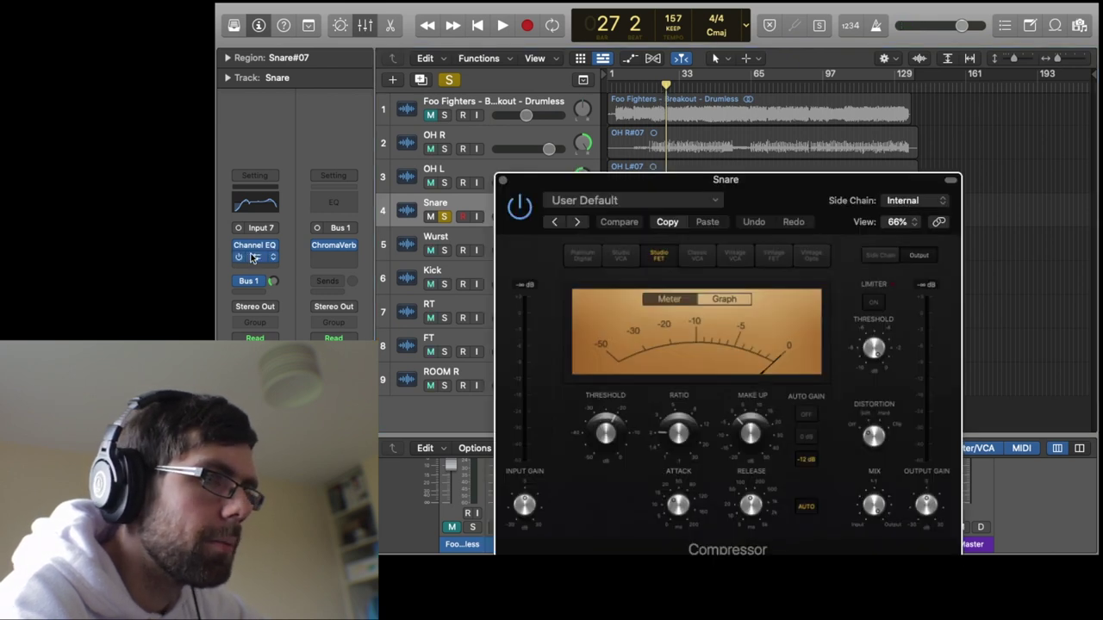
{"action": "left_click", "coordinate": [657, 89]}
{"action": "key", "text": "space"}
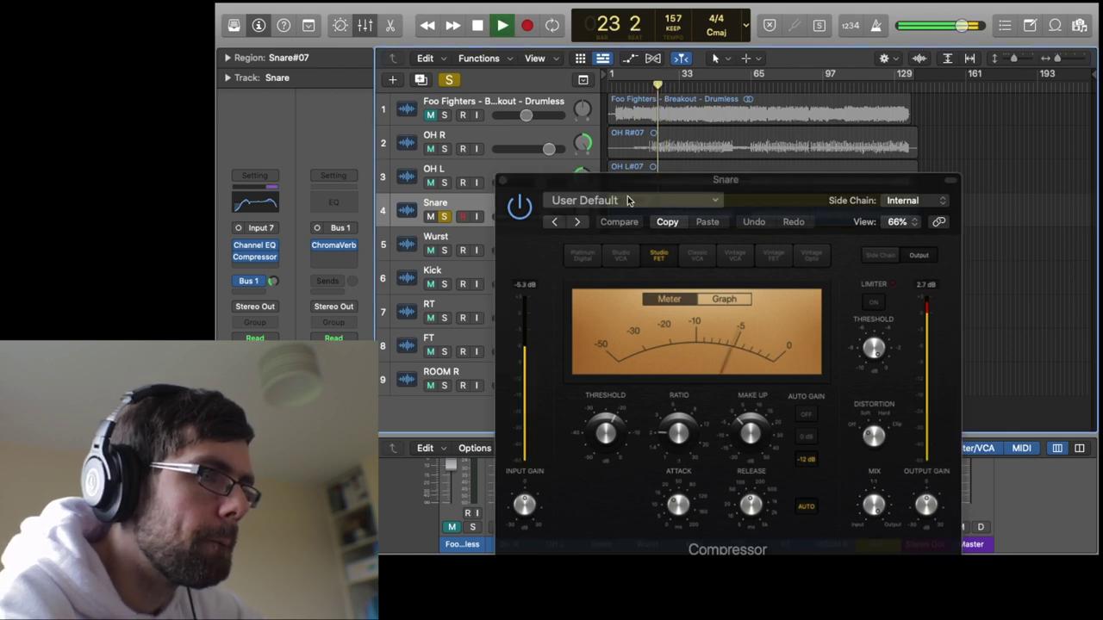
{"action": "left_click", "coordinate": [521, 205]}
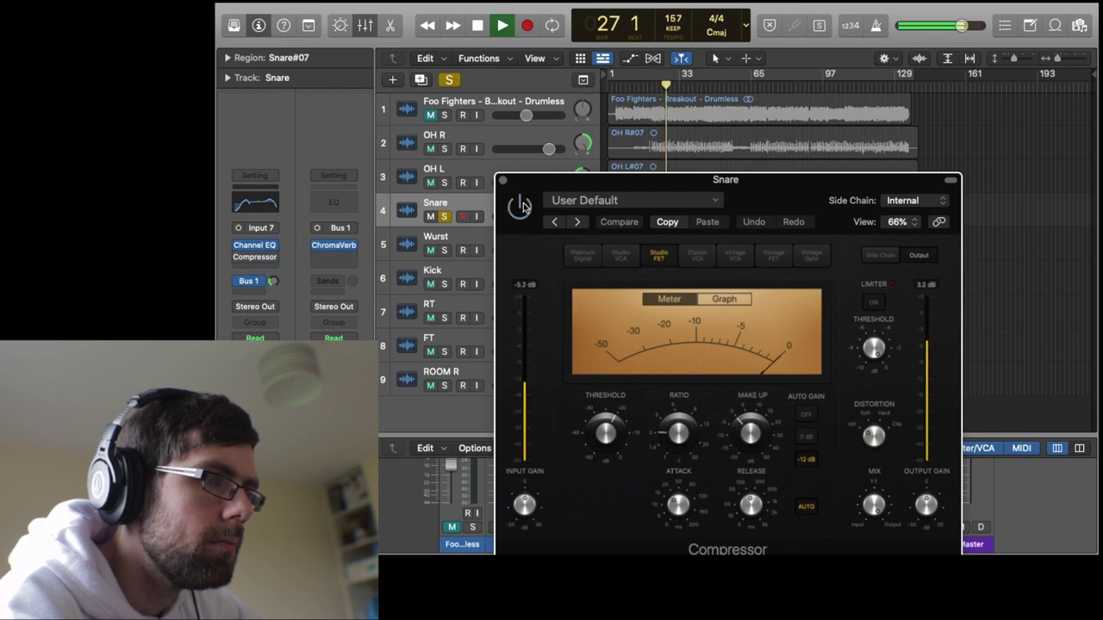
{"action": "left_click", "coordinate": [504, 180]}
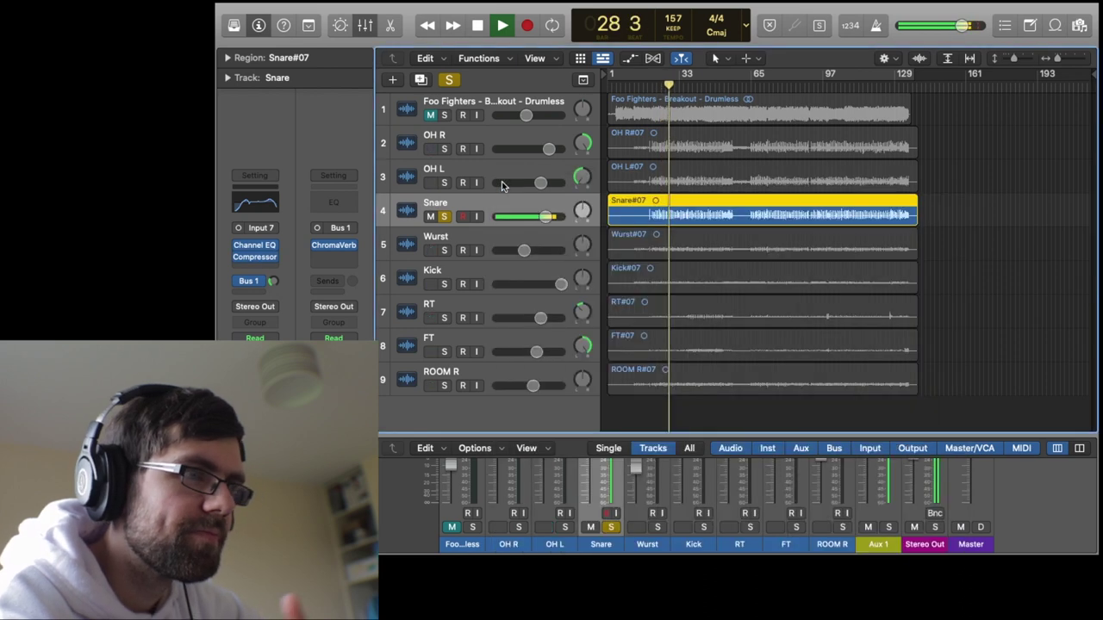
{"action": "key", "text": "space"}
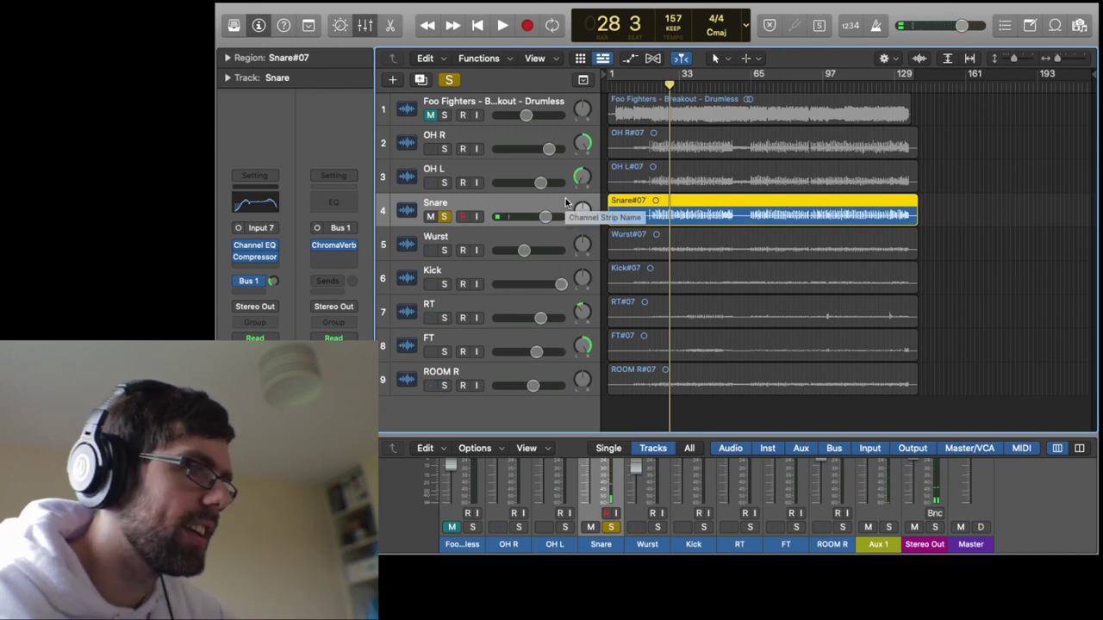
Unsolo the Snare and compare its Channel EQ on and off in the full kit, leaving it on.
{"action": "mouse_move", "coordinate": [255, 249]}
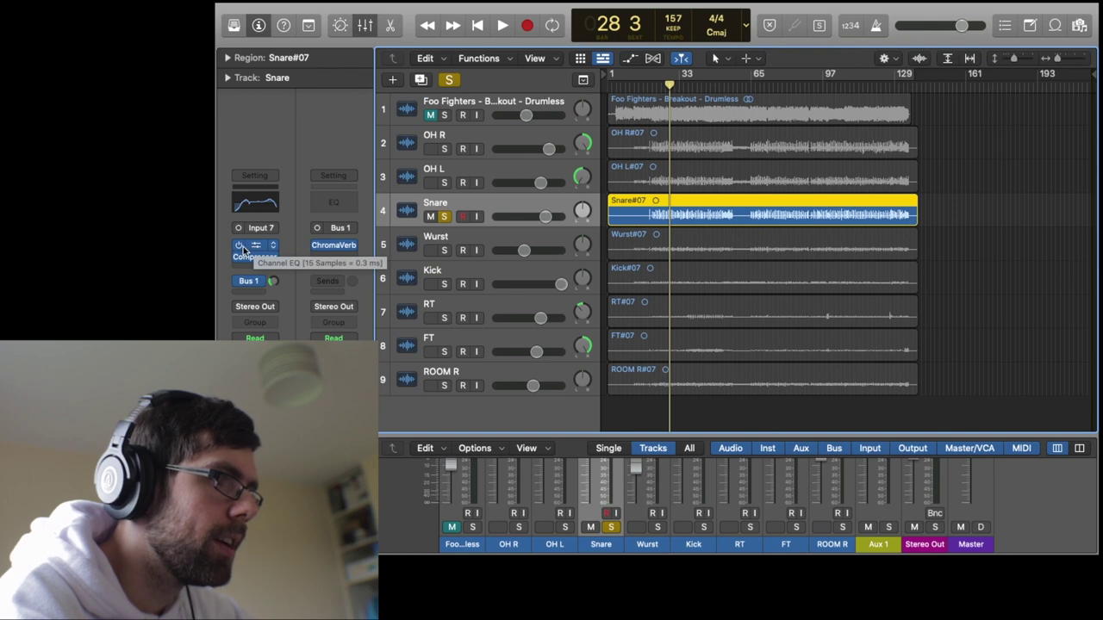
{"action": "left_click", "coordinate": [445, 216]}
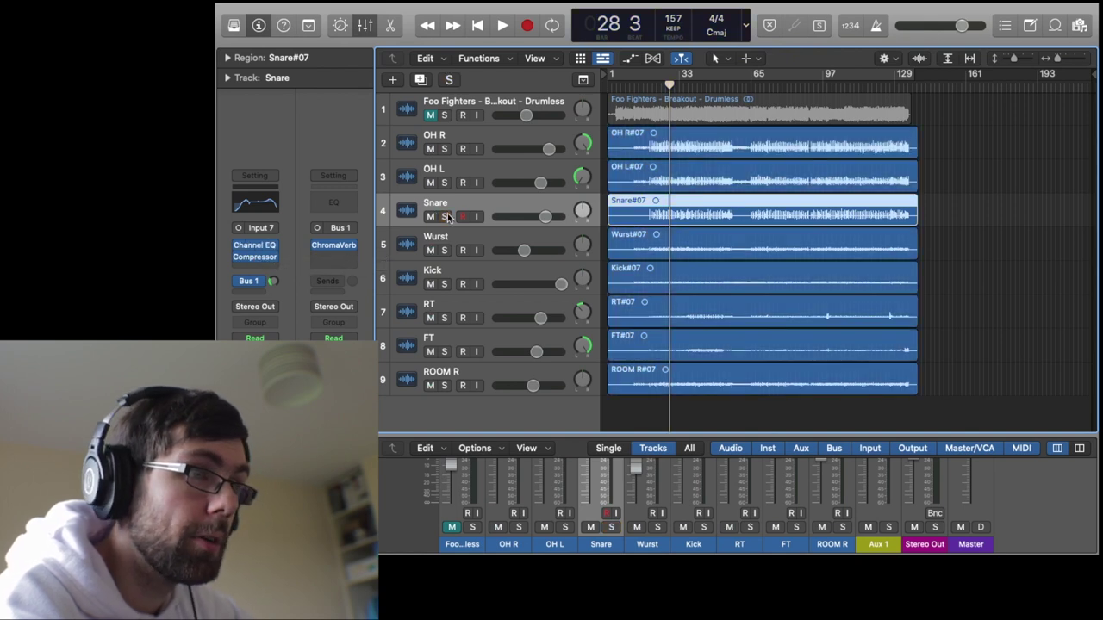
{"action": "key", "text": "space"}
{"action": "mouse_move", "coordinate": [240, 264]}
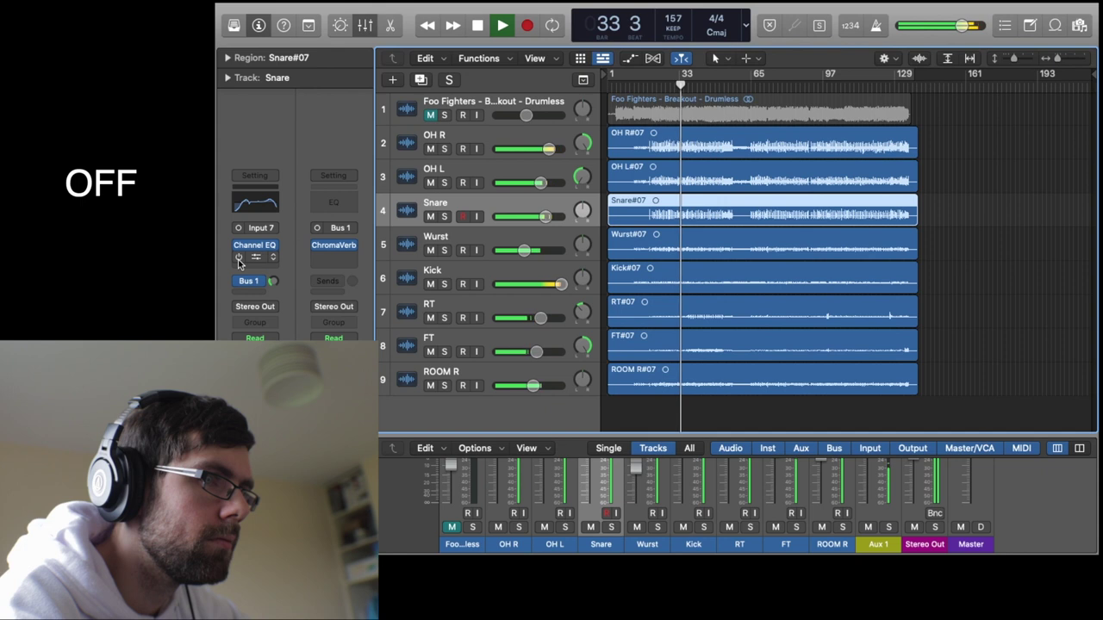
{"action": "left_click", "coordinate": [240, 258]}
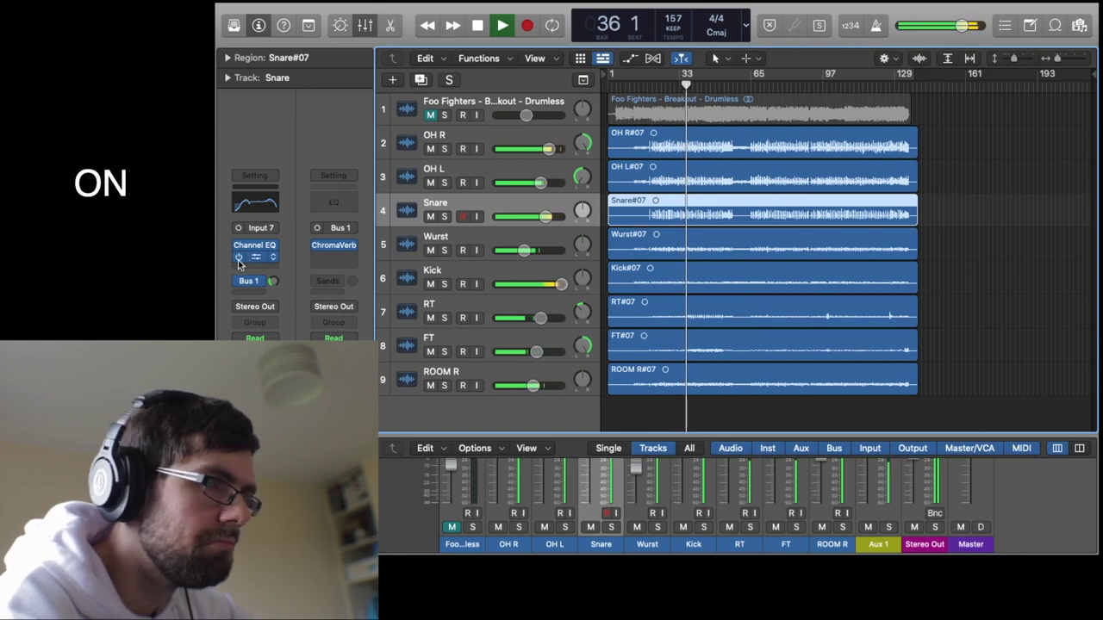
{"action": "left_click", "coordinate": [239, 258]}
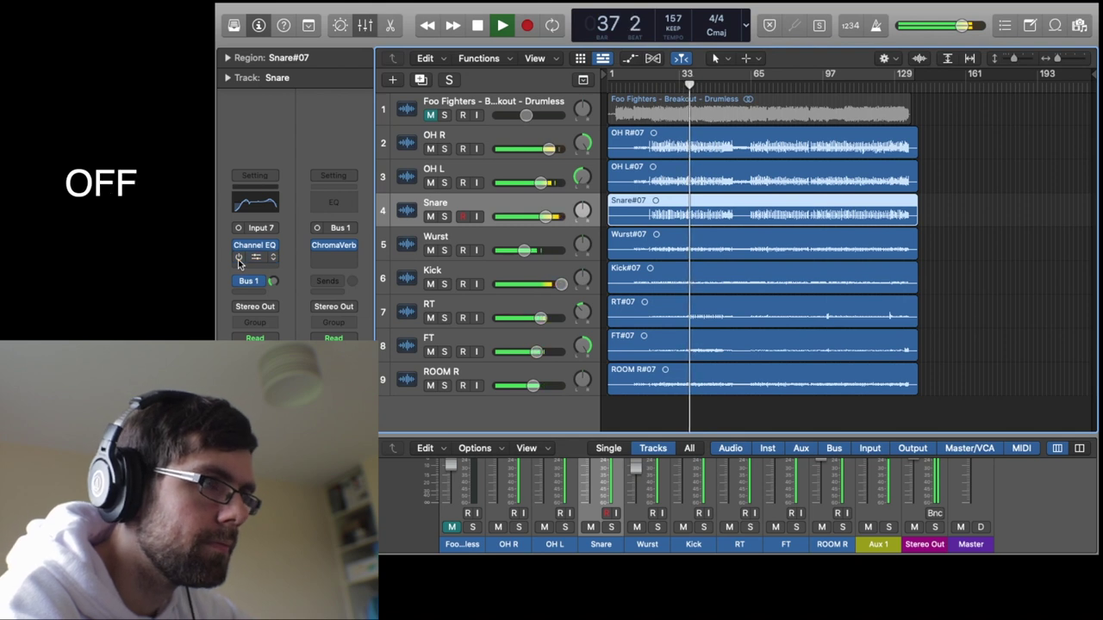
{"action": "left_click", "coordinate": [240, 258]}
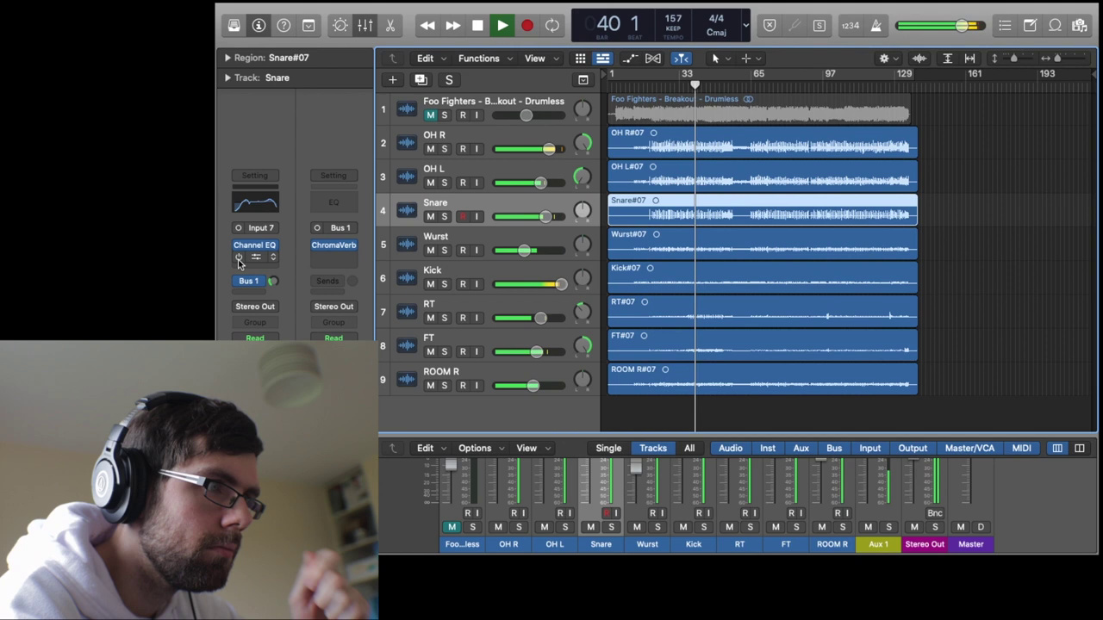
{"action": "key", "text": "space"}
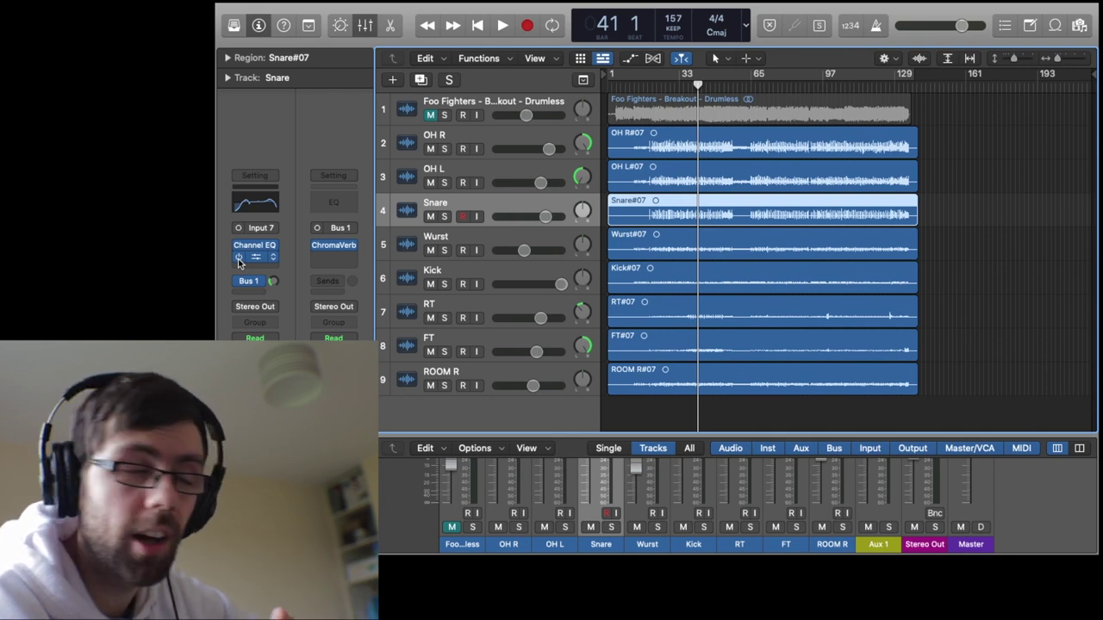
{"action": "key", "text": "space"}
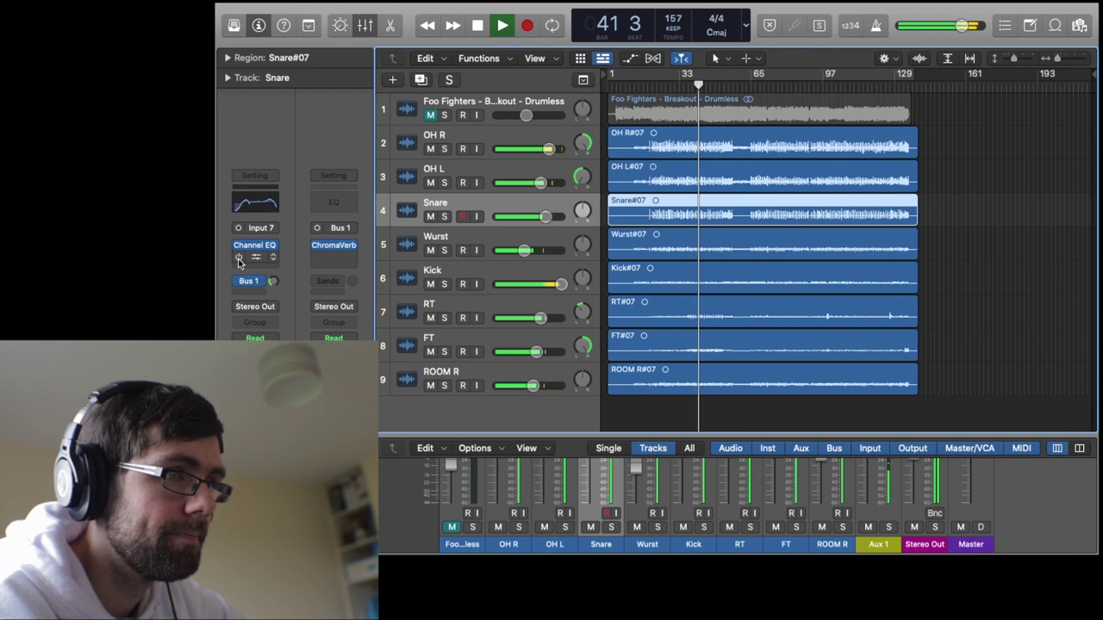
{"action": "key", "text": "space"}
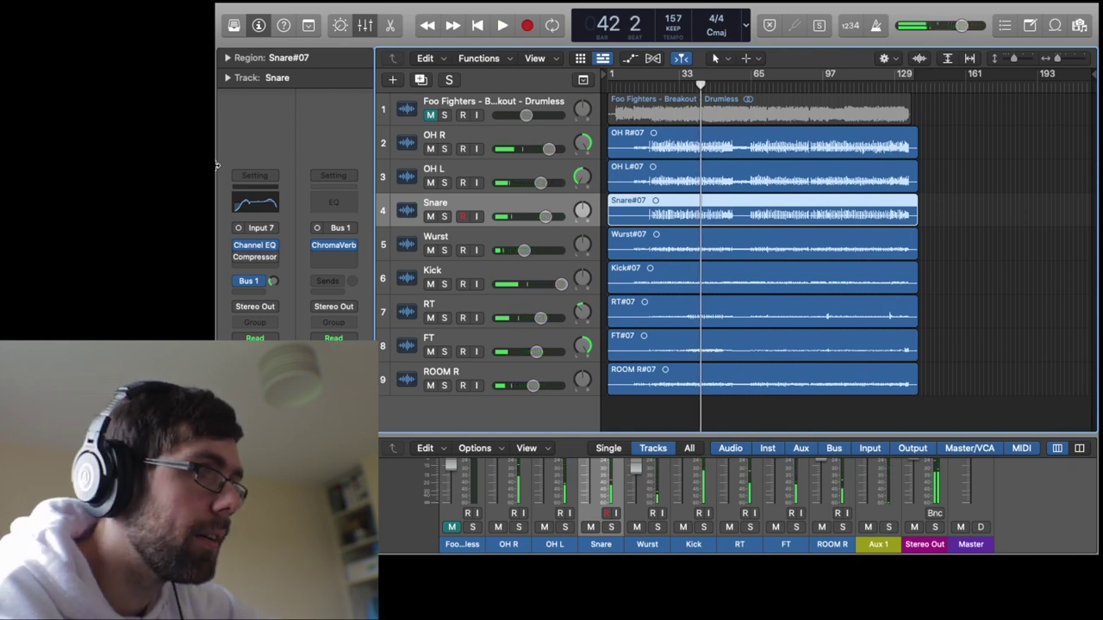
Compare the drums with the Foo Fighters reference unmuted and muted, then solo and play the reference.
{"action": "left_click", "coordinate": [430, 116]}
{"action": "key", "text": "space"}
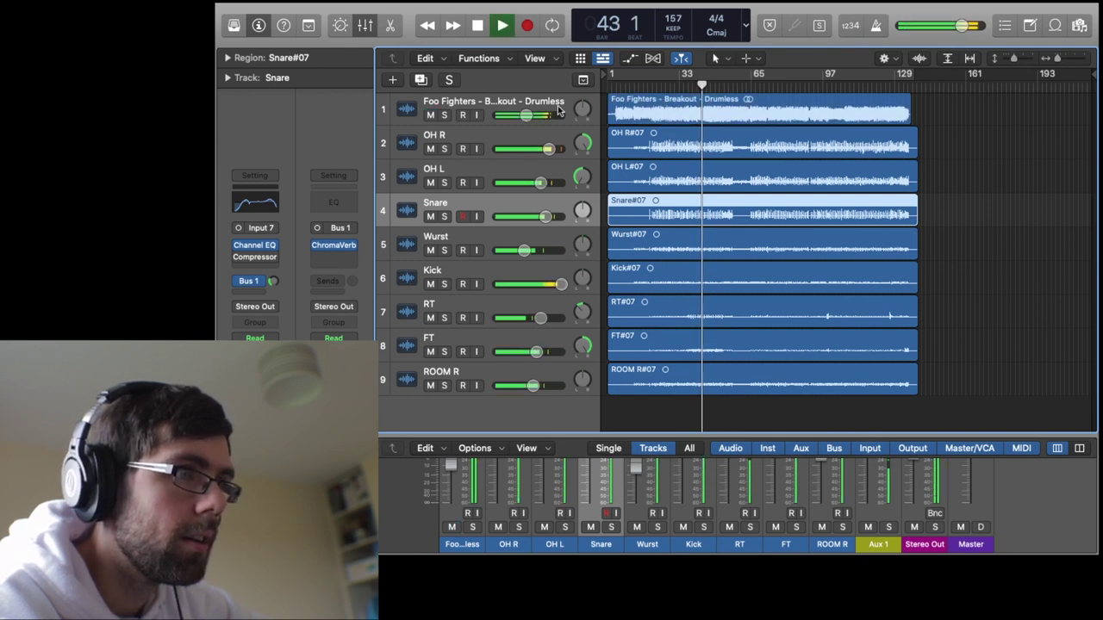
{"action": "left_click", "coordinate": [430, 115]}
{"action": "key", "text": "space"}
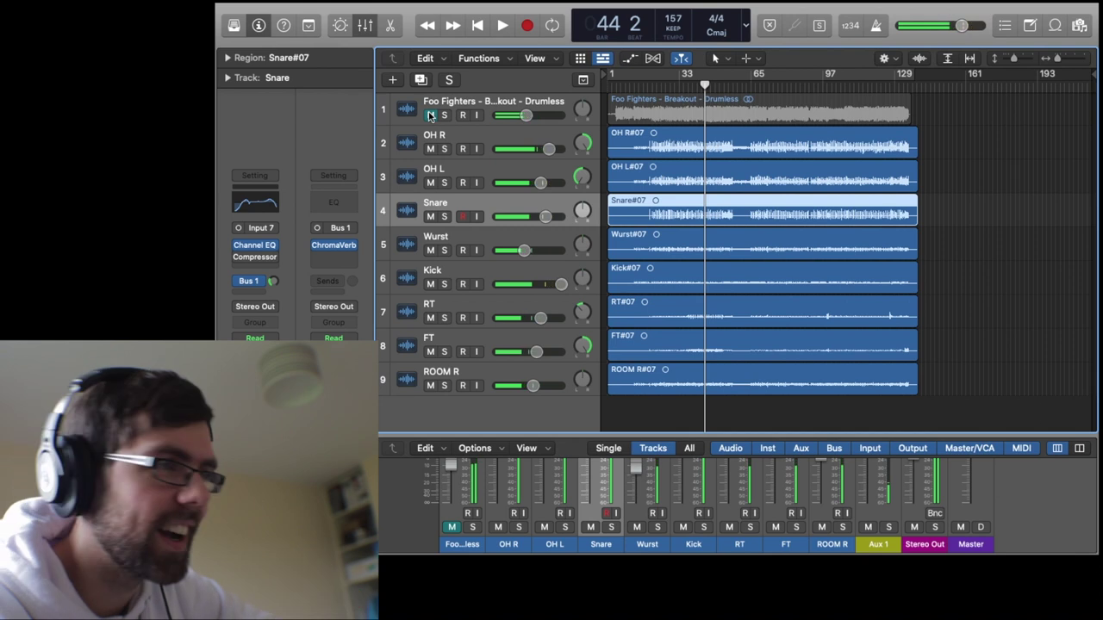
{"action": "left_click", "coordinate": [444, 116]}
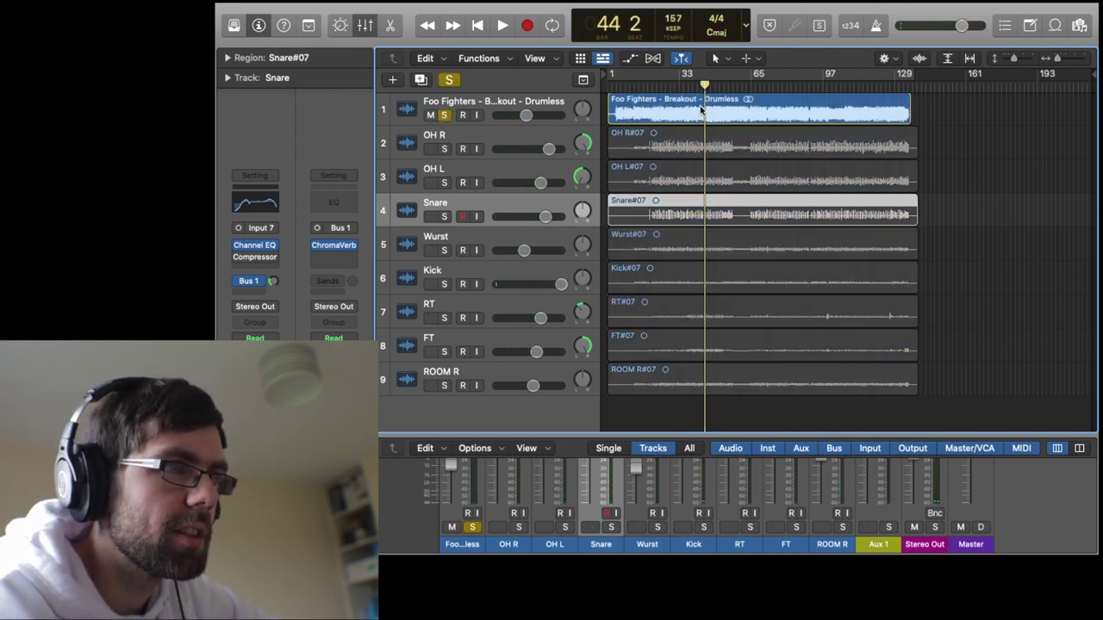
{"action": "key", "text": "space"}
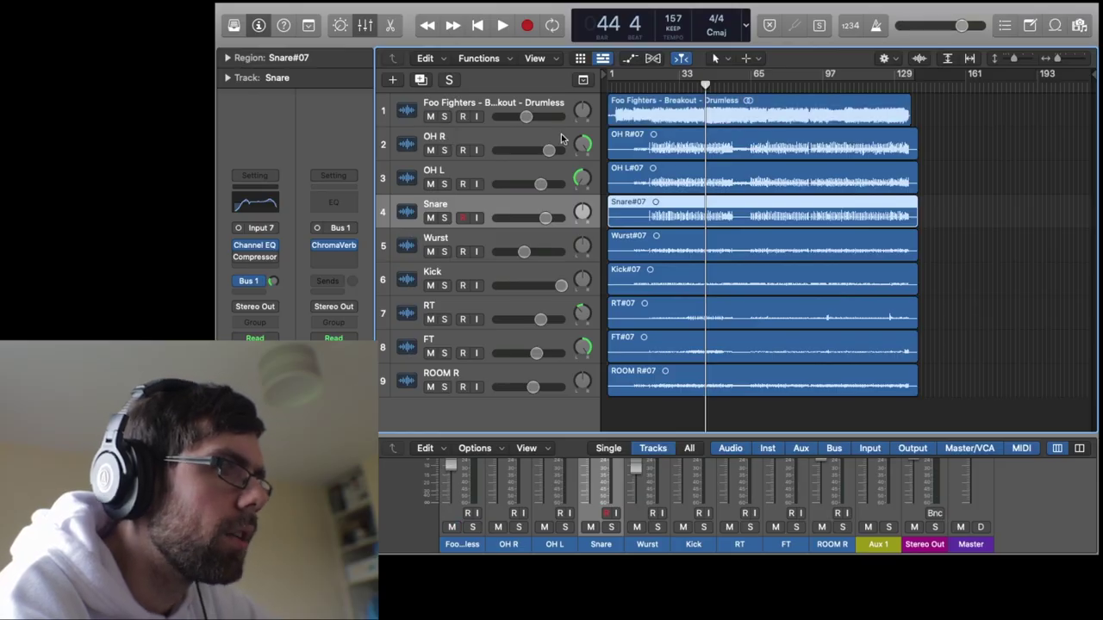
From bar 20, solo the OH R and OH L overhead tracks and play them.
{"action": "left_click", "coordinate": [649, 89]}
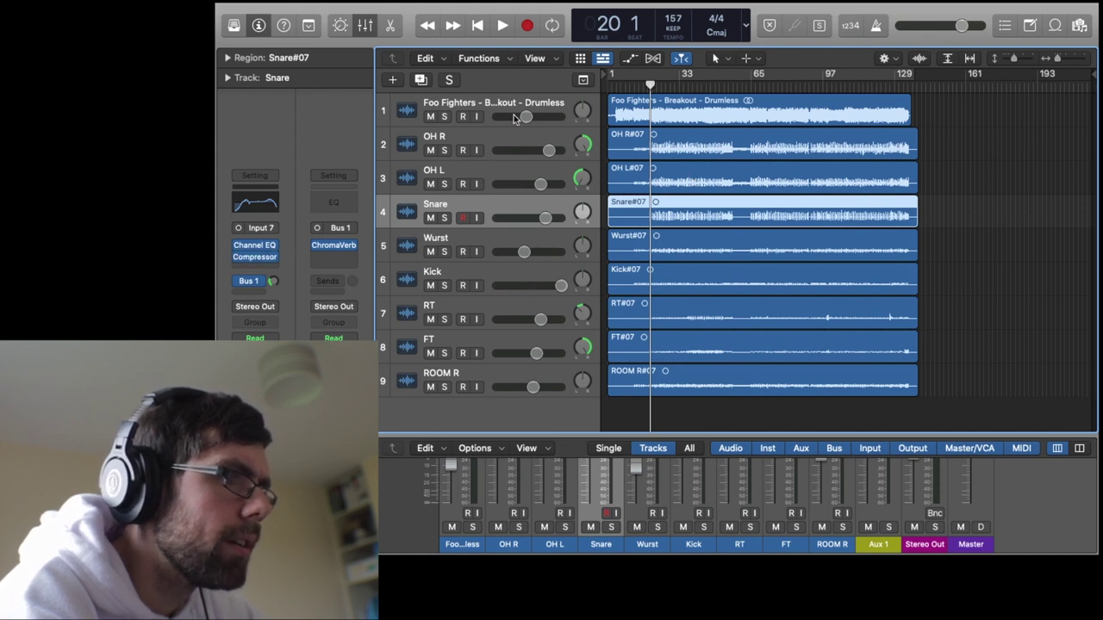
{"action": "left_click", "coordinate": [444, 150]}
{"action": "left_click", "coordinate": [444, 184]}
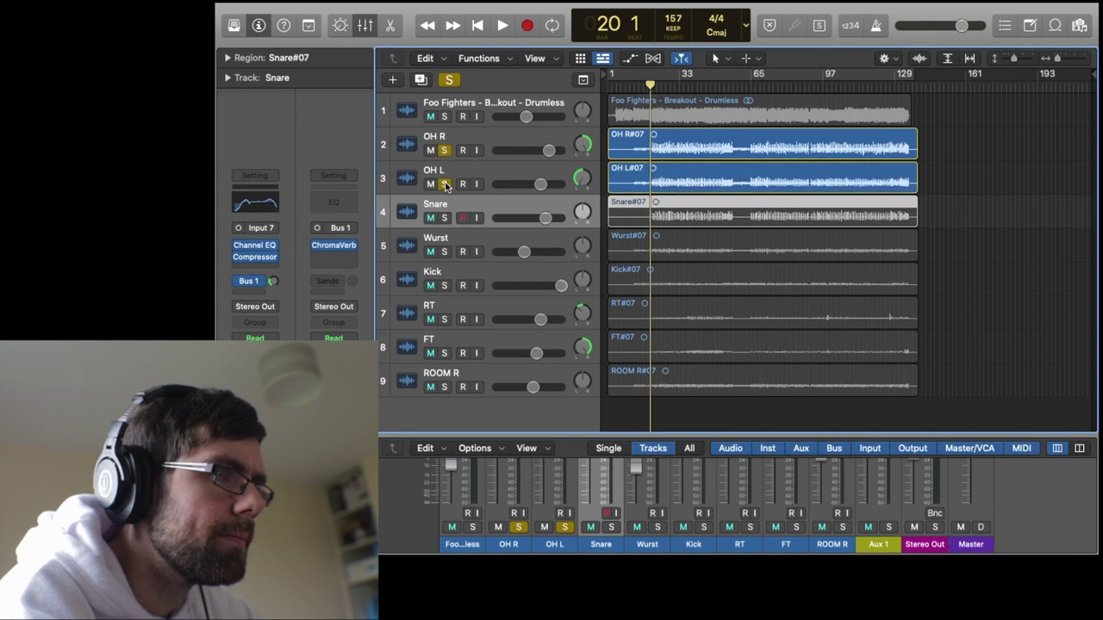
{"action": "key", "text": "space"}
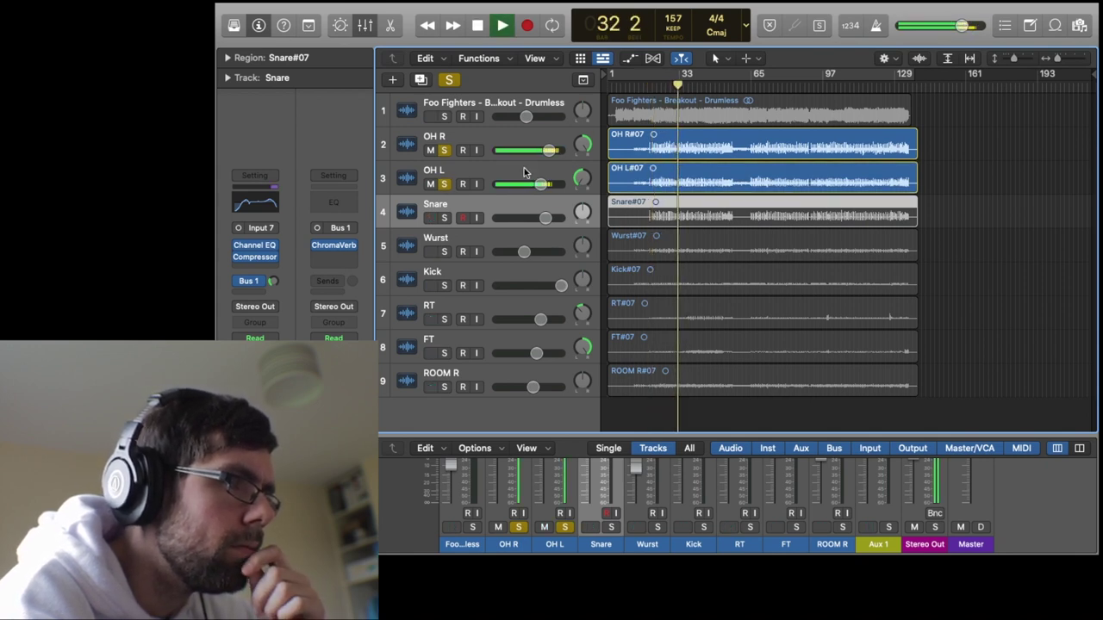
Listen to the soloed overheads with OH R selected, then select the OH L track.
{"action": "left_click", "coordinate": [498, 132]}
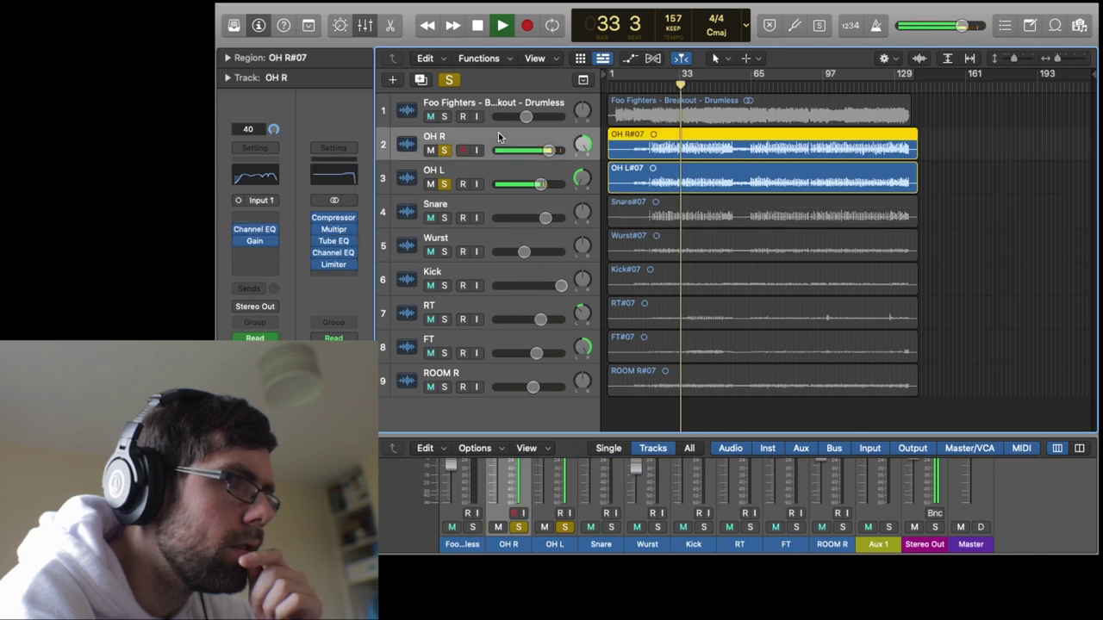
{"action": "mouse_move", "coordinate": [336, 220]}
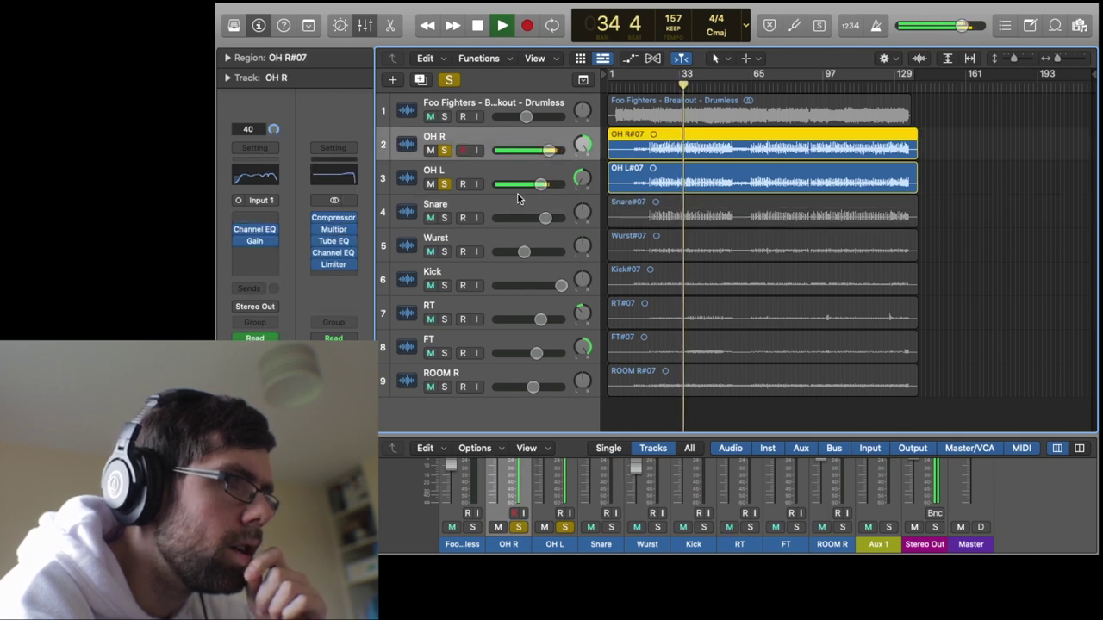
{"action": "key", "text": "space"}
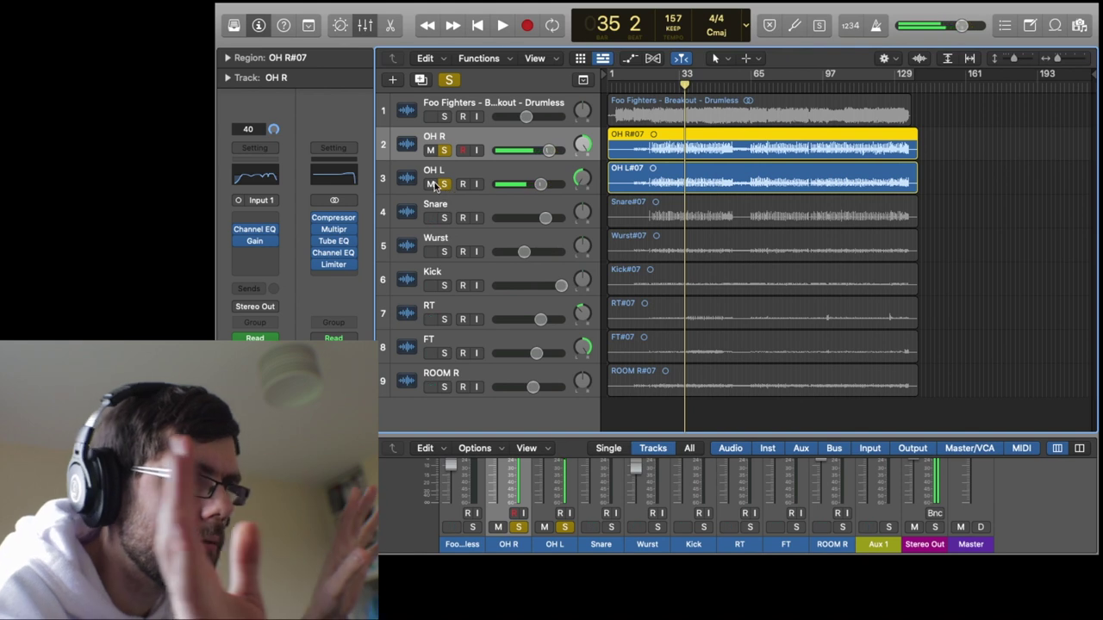
{"action": "key", "text": "space"}
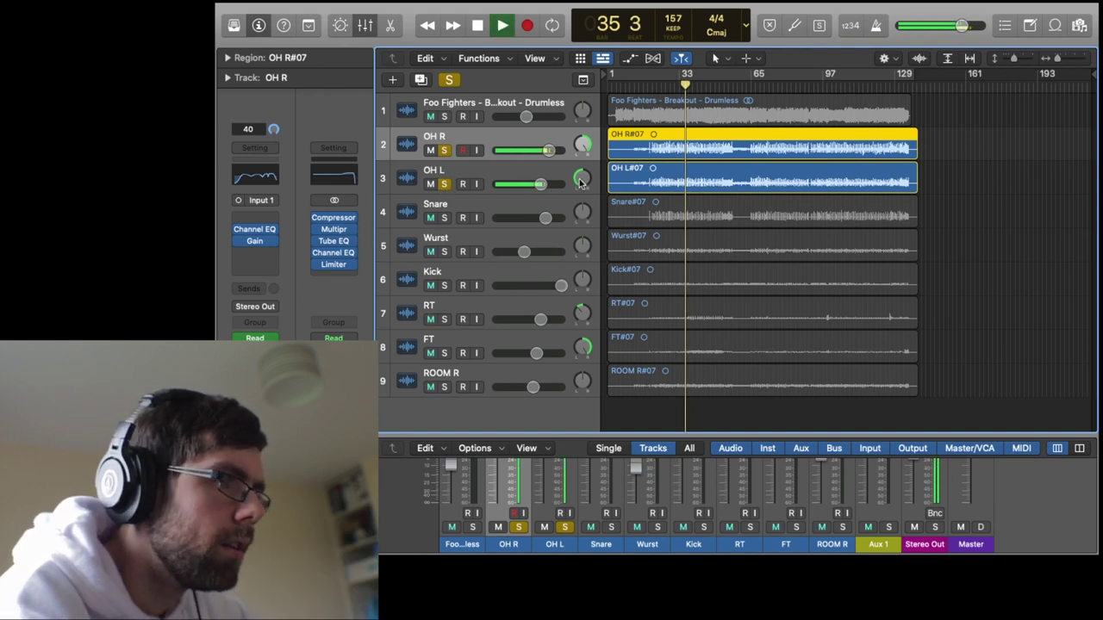
{"action": "key", "text": "space"}
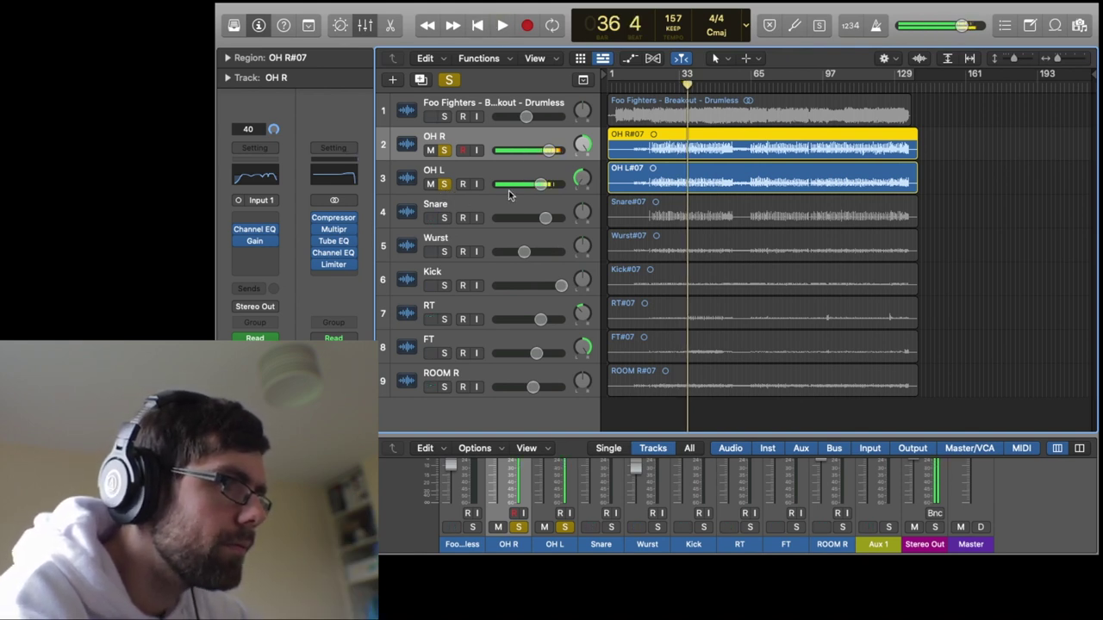
{"action": "mouse_move", "coordinate": [247, 243]}
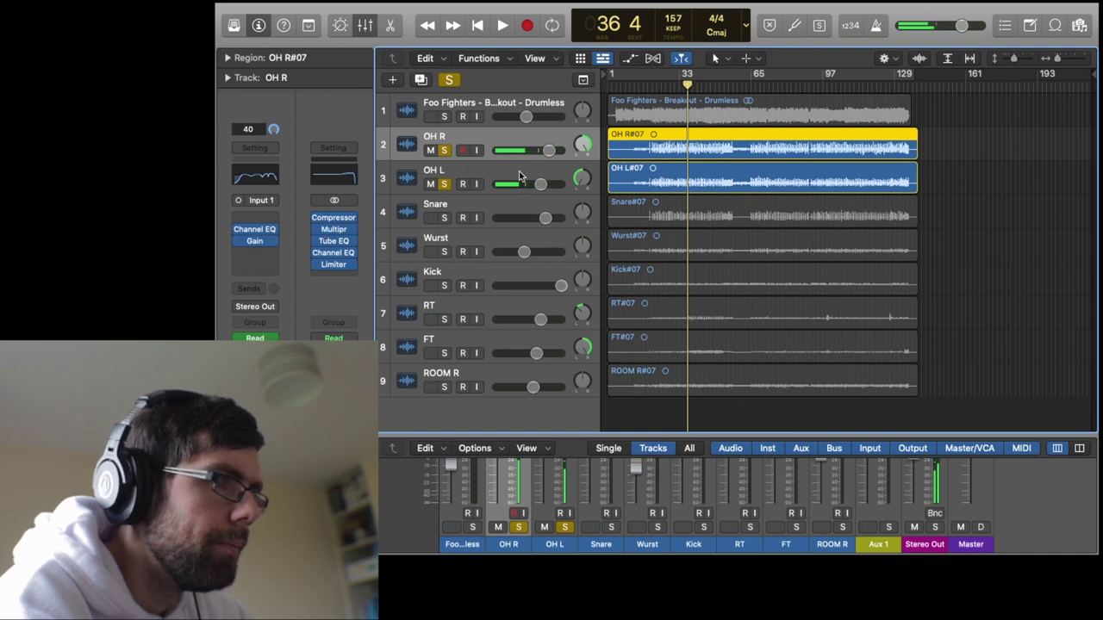
{"action": "left_click", "coordinate": [459, 170]}
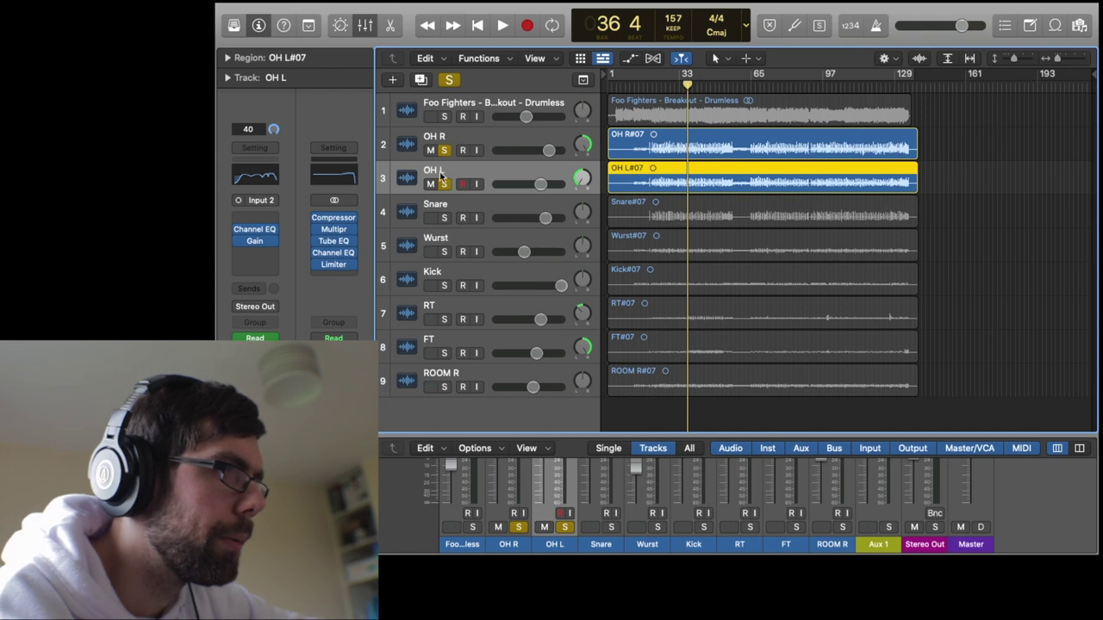
Toggle the OH L Channel EQ bypassed and active from around bar 24, closing it with the EQ on.
{"action": "left_click", "coordinate": [255, 231]}
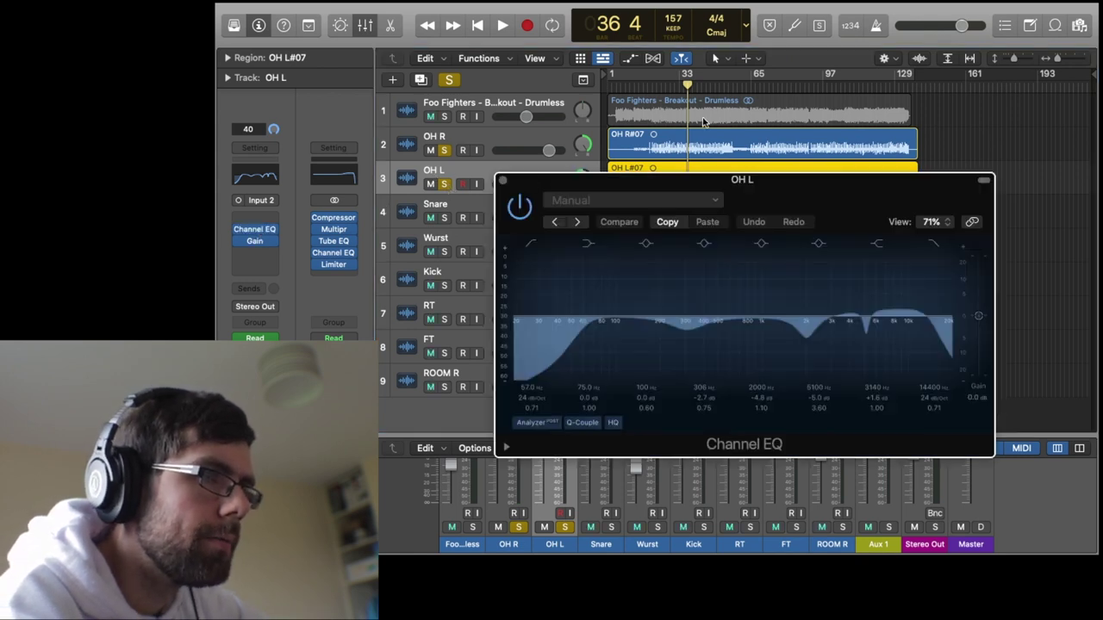
{"action": "left_click", "coordinate": [518, 206]}
{"action": "left_click", "coordinate": [518, 206]}
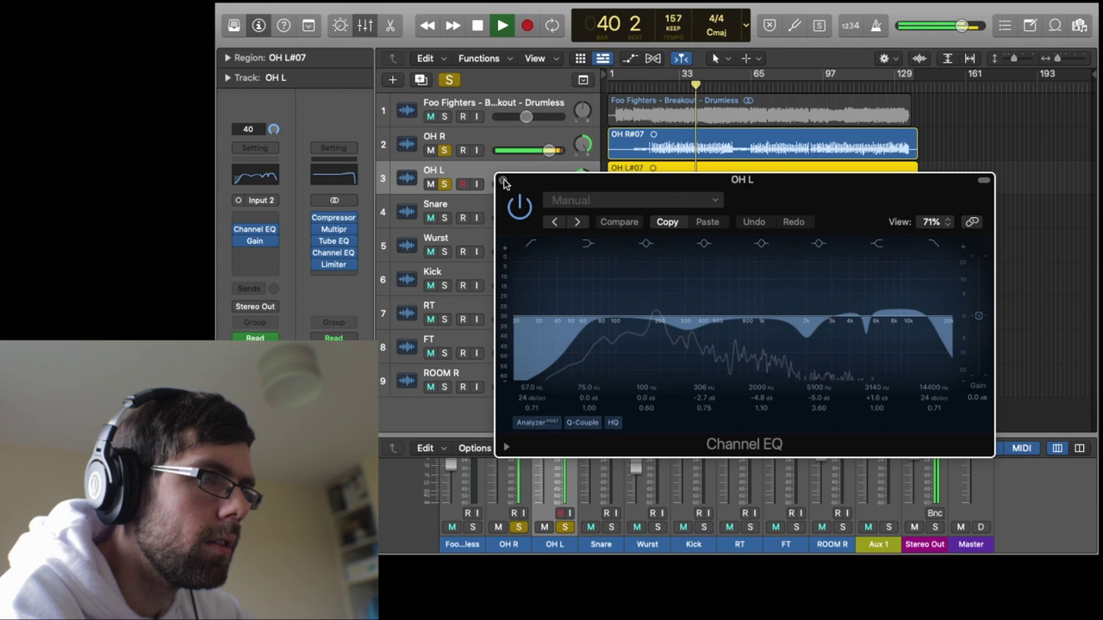
{"action": "left_click", "coordinate": [517, 206]}
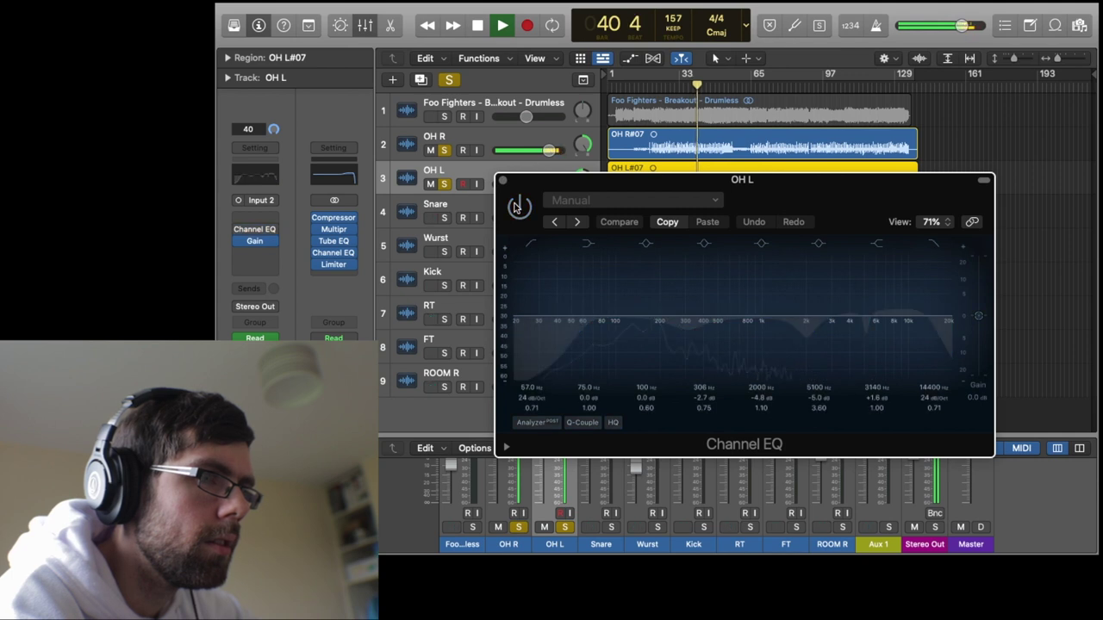
{"action": "left_click", "coordinate": [658, 89]}
{"action": "left_click", "coordinate": [516, 205]}
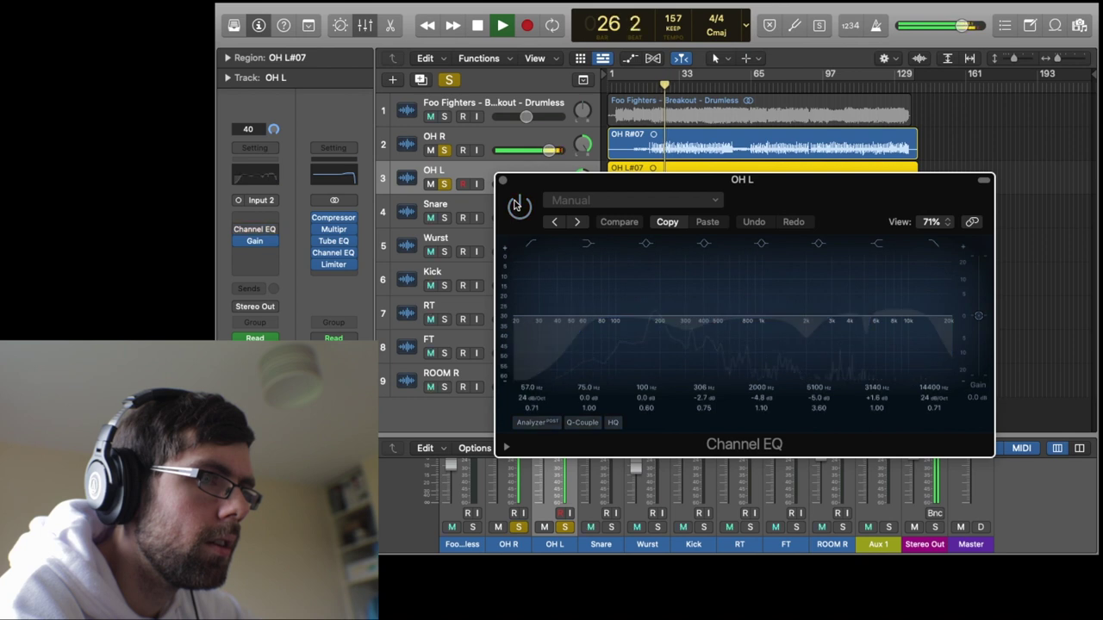
{"action": "left_click", "coordinate": [517, 204]}
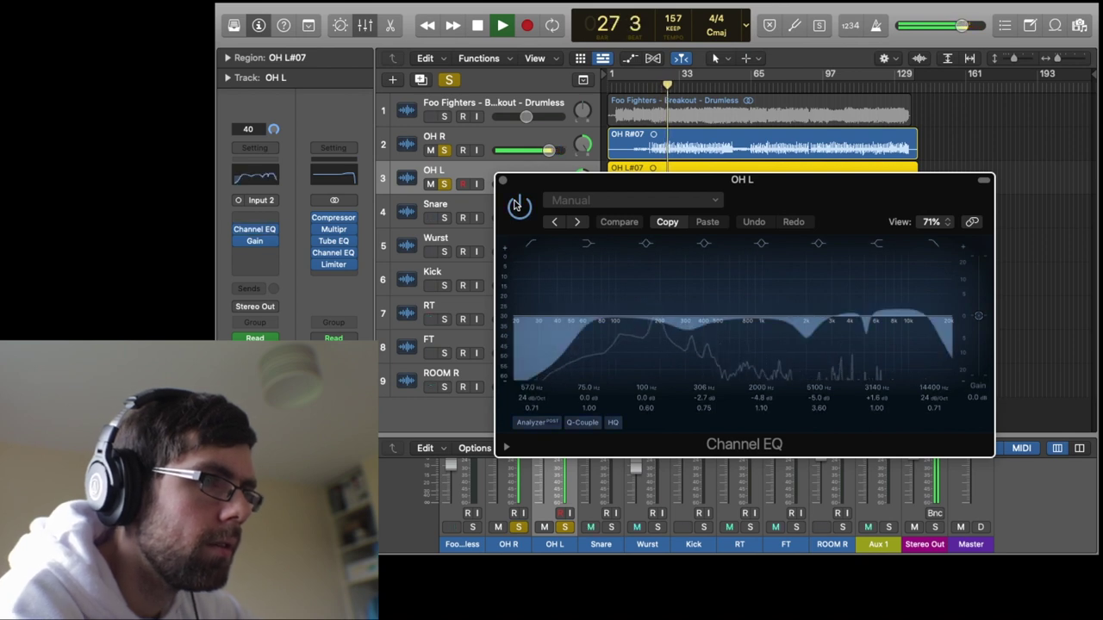
{"action": "key", "text": "space"}
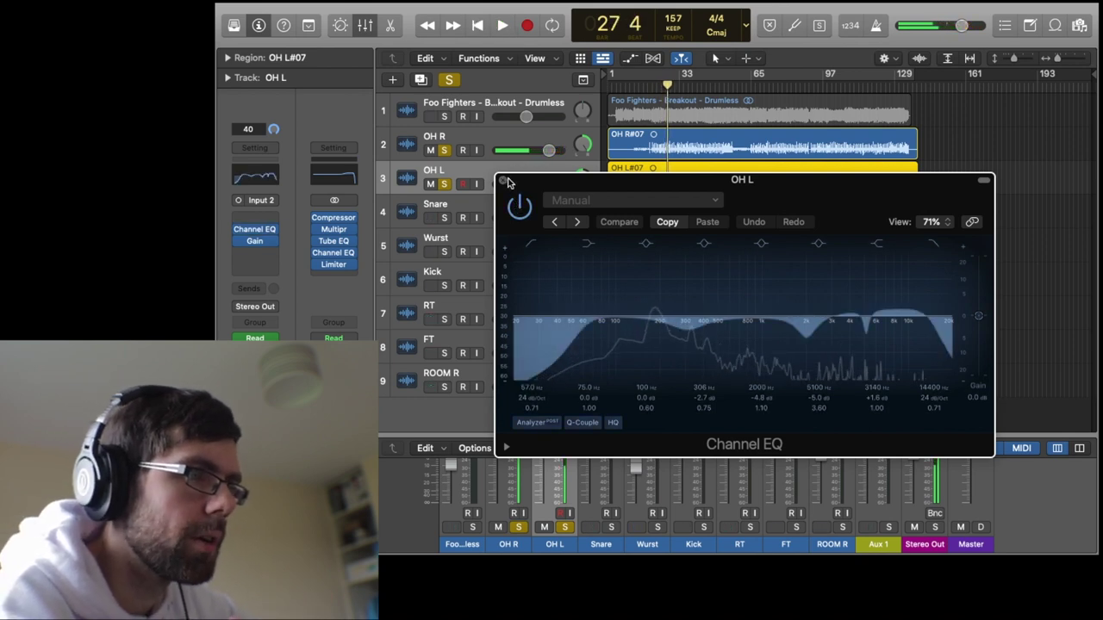
{"action": "left_click", "coordinate": [504, 180]}
Bypass the OH R and OH L Channel EQs and play the unprocessed overheads with the mixer enlarged.
{"action": "left_click", "coordinate": [492, 139]}
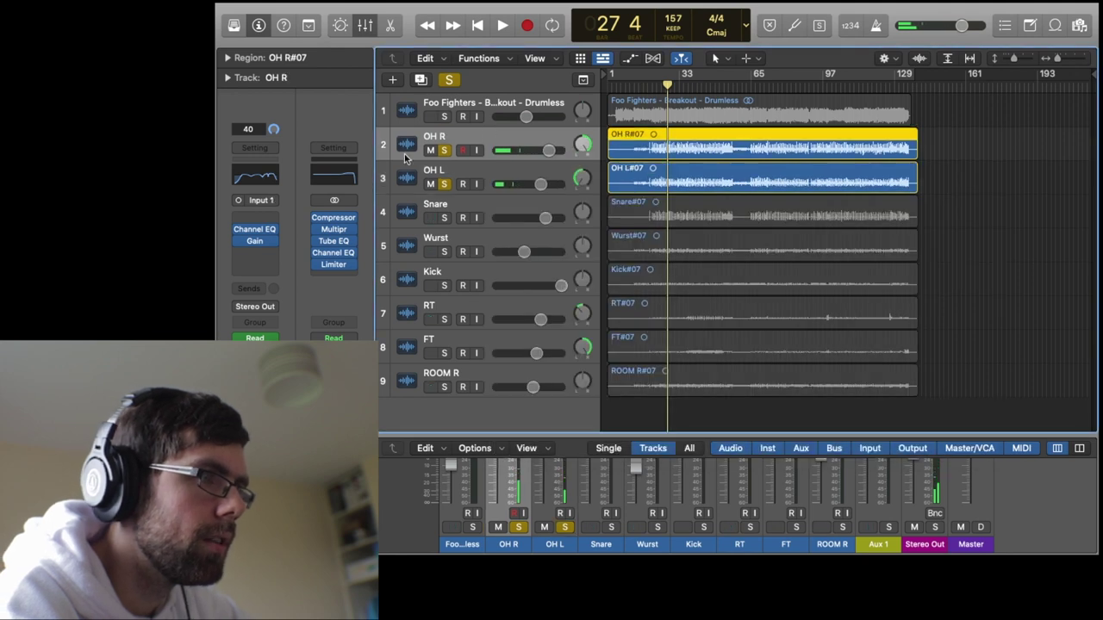
{"action": "left_click", "coordinate": [239, 231]}
{"action": "left_click", "coordinate": [473, 172]}
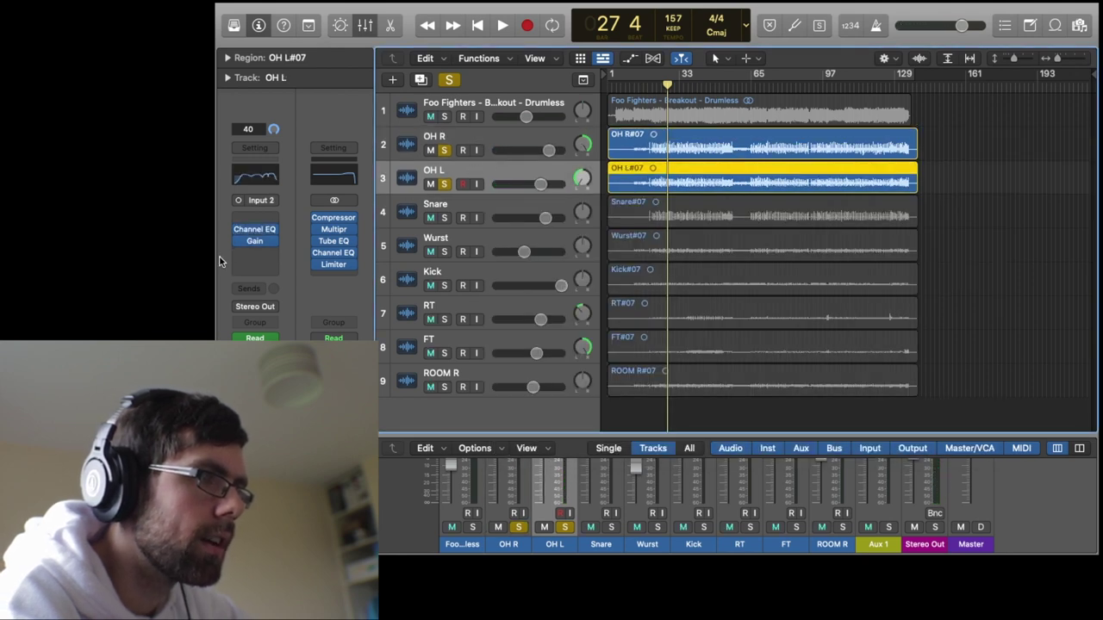
{"action": "left_click", "coordinate": [240, 231]}
{"action": "key", "text": "space"}
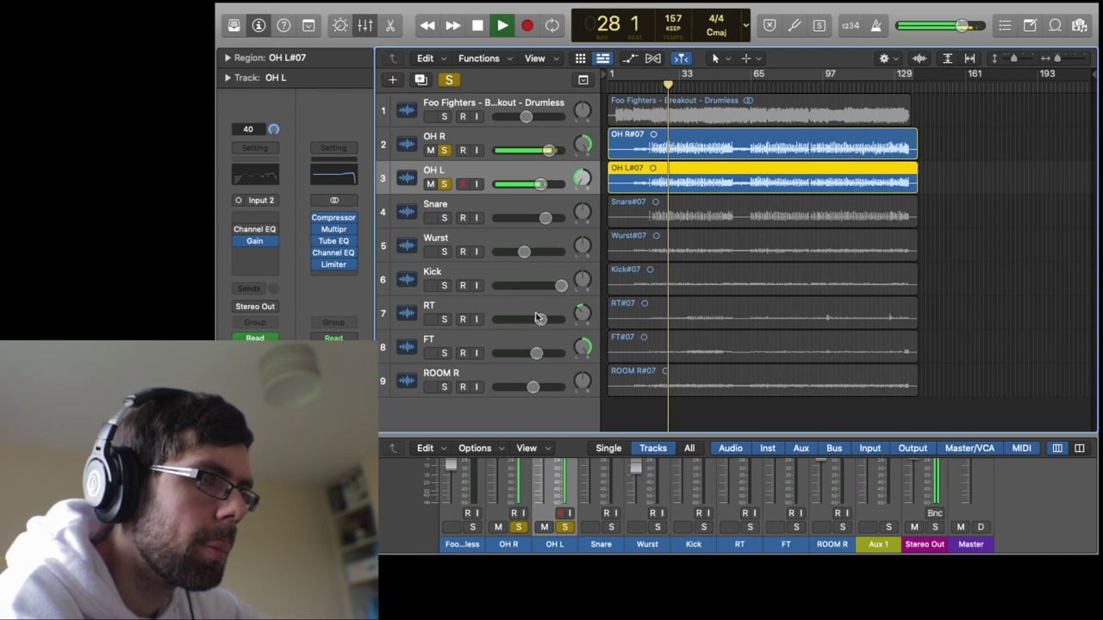
{"action": "left_click_drag", "start_coordinate": [617, 433], "coordinate": [617, 112]}
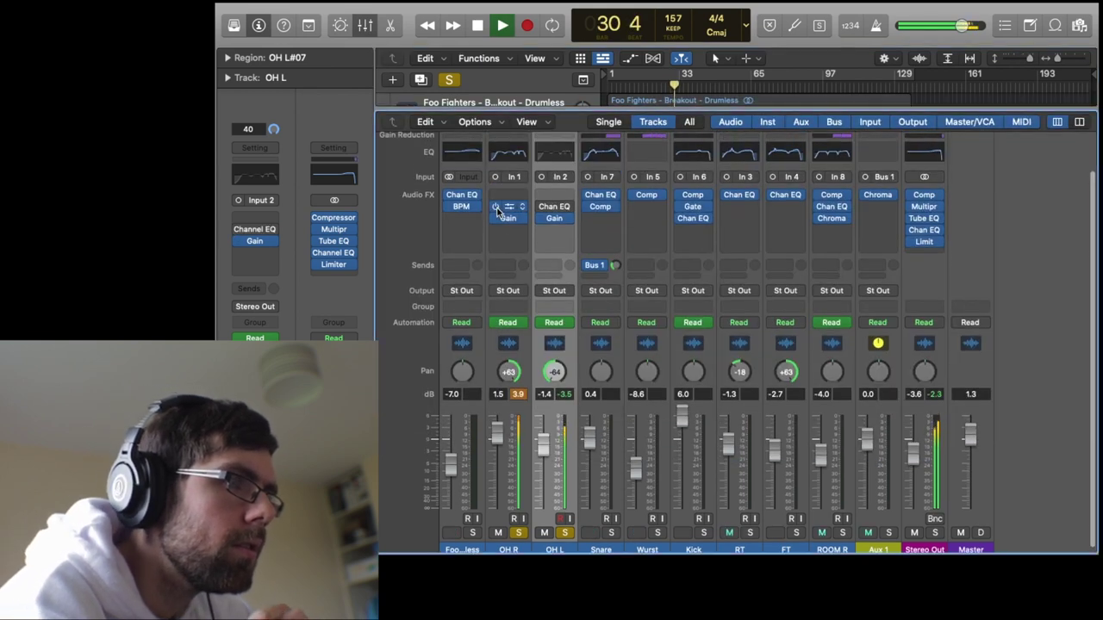
Compare the overhead EQs on and off from around bar 28, re-enabling OH L, then shrink the mixer.
{"action": "left_click", "coordinate": [537, 209]}
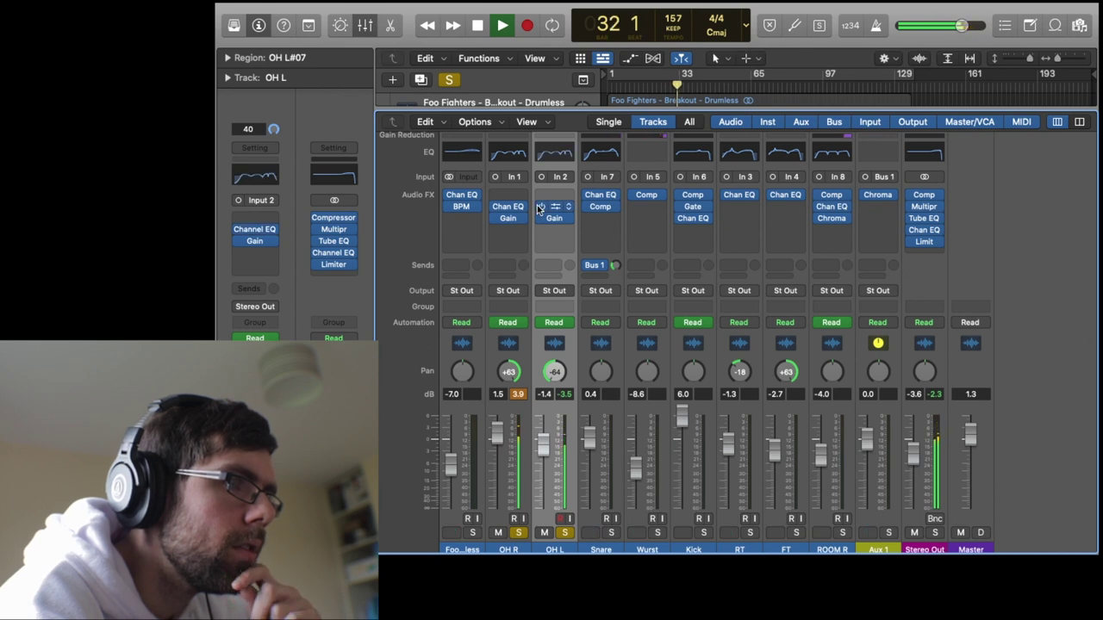
{"action": "mouse_move", "coordinate": [686, 87]}
{"action": "left_mouse_down"}
{"action": "mouse_move", "coordinate": [651, 87]}
{"action": "mouse_move", "coordinate": [670, 87]}
{"action": "left_mouse_up"}
{"action": "key", "text": "space"}
{"action": "key", "text": "space"}
{"action": "left_click", "coordinate": [495, 207]}
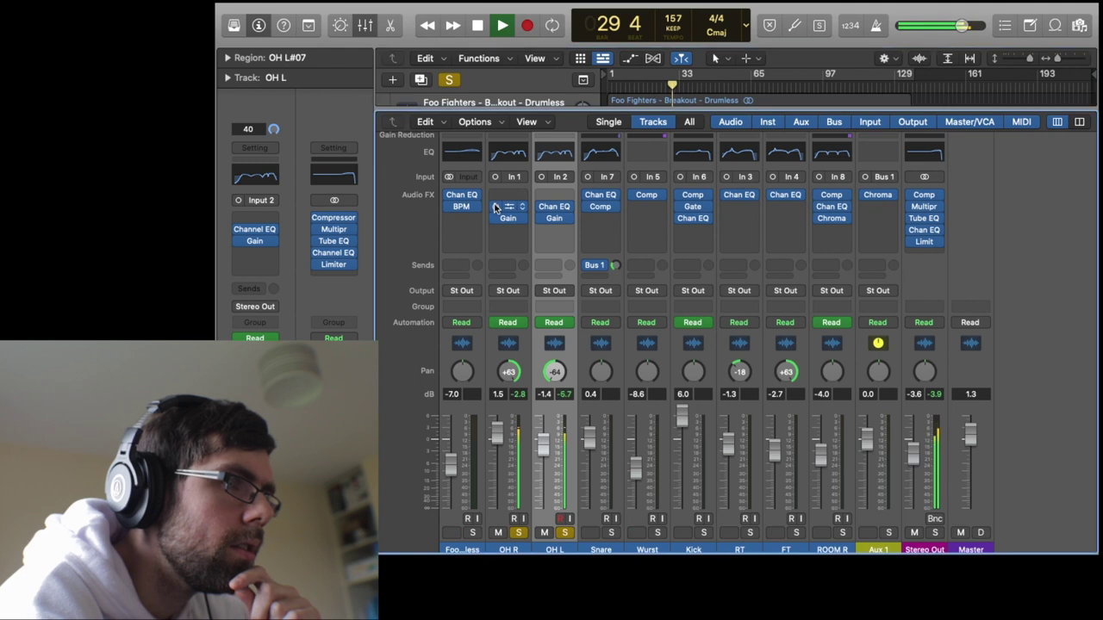
{"action": "left_click", "coordinate": [540, 209]}
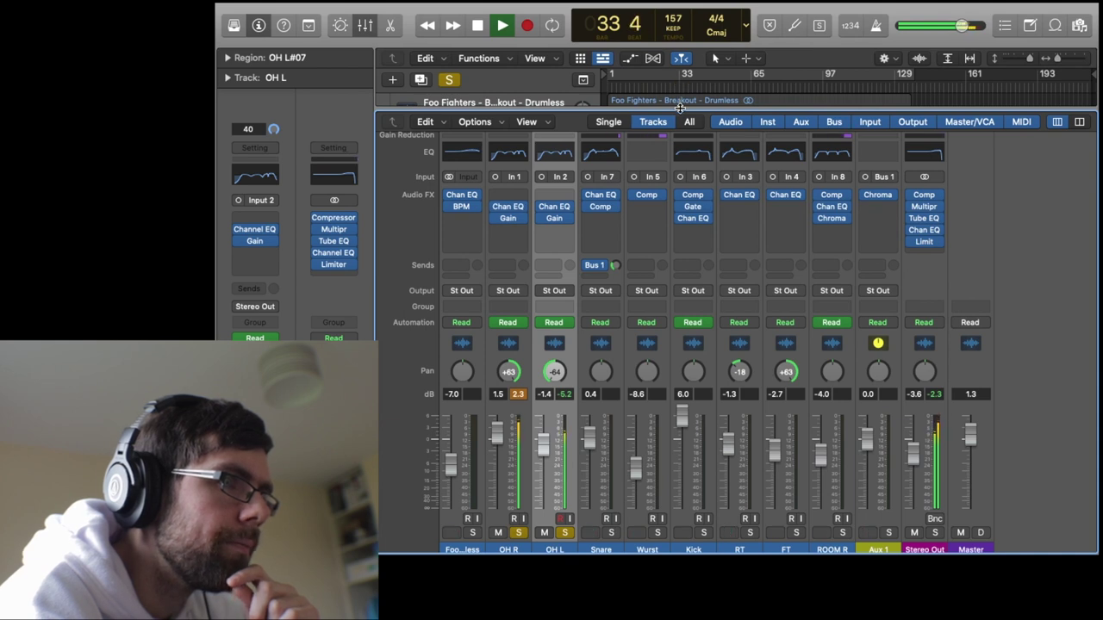
{"action": "left_click_drag", "start_coordinate": [680, 108], "coordinate": [695, 375]}
{"action": "key", "text": "space"}
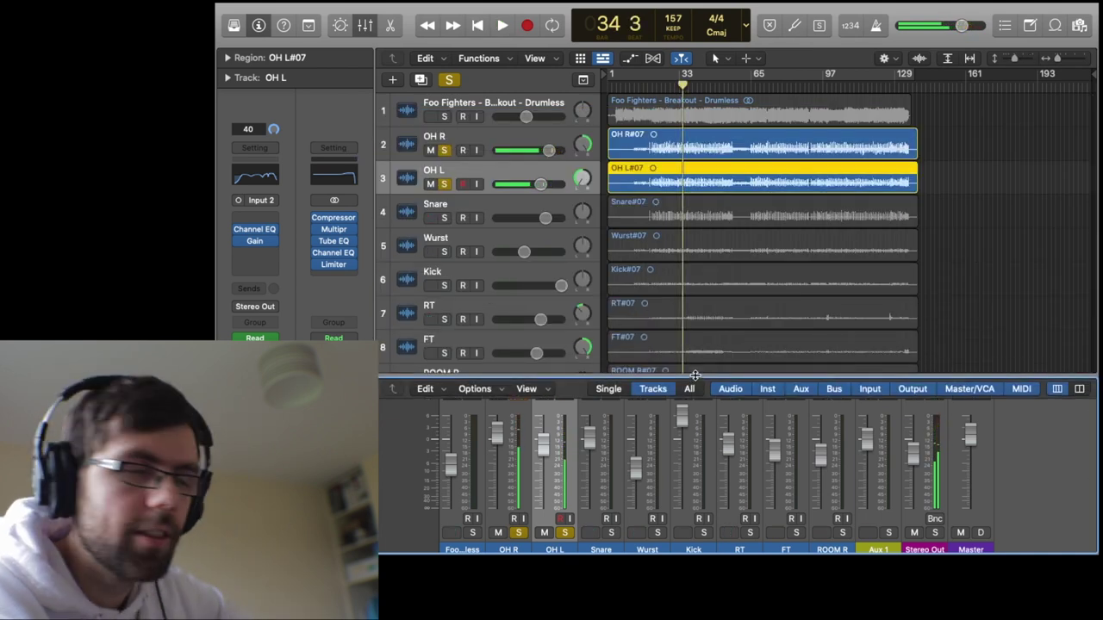
Review the OH L and OH R Channel EQ windows, then unsolo both overheads.
{"action": "left_click", "coordinate": [255, 235]}
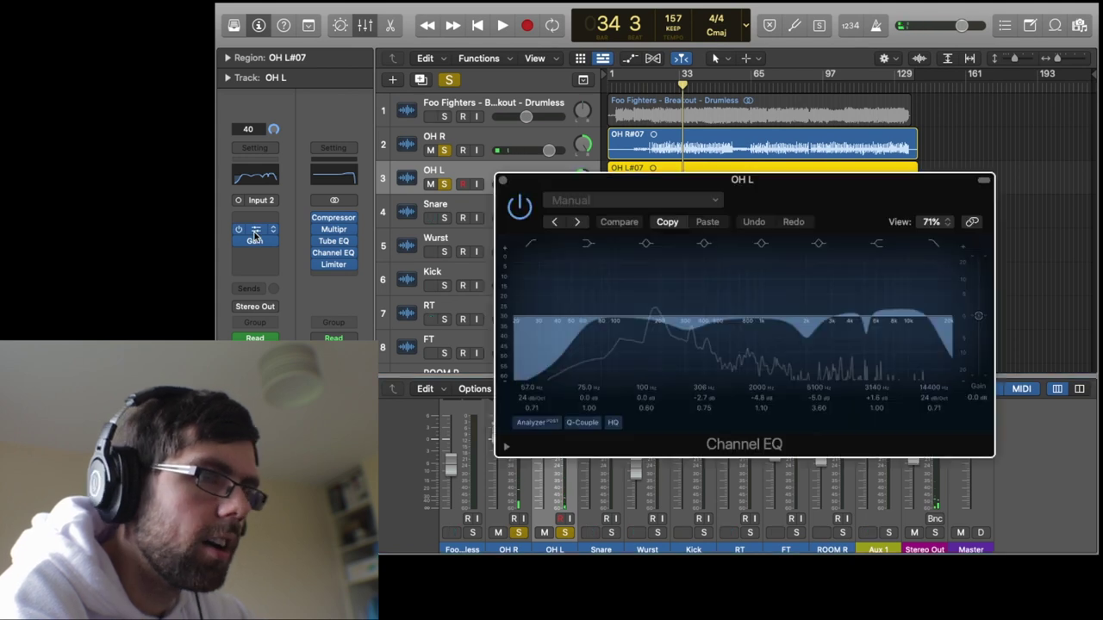
{"action": "left_click", "coordinate": [504, 182]}
{"action": "left_click", "coordinate": [485, 141]}
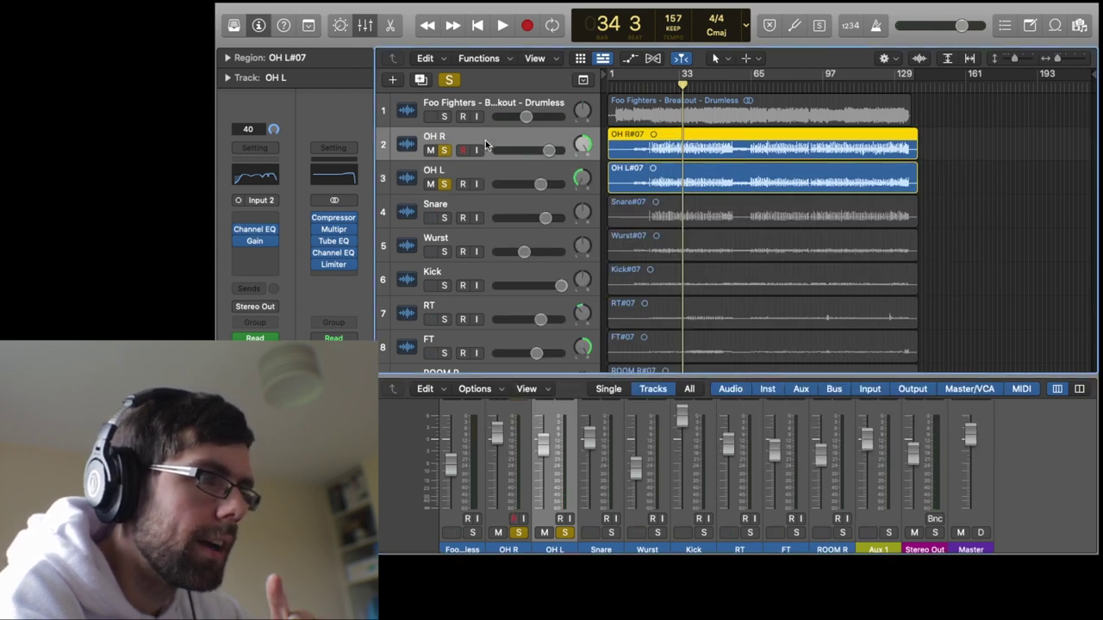
{"action": "left_click", "coordinate": [255, 233]}
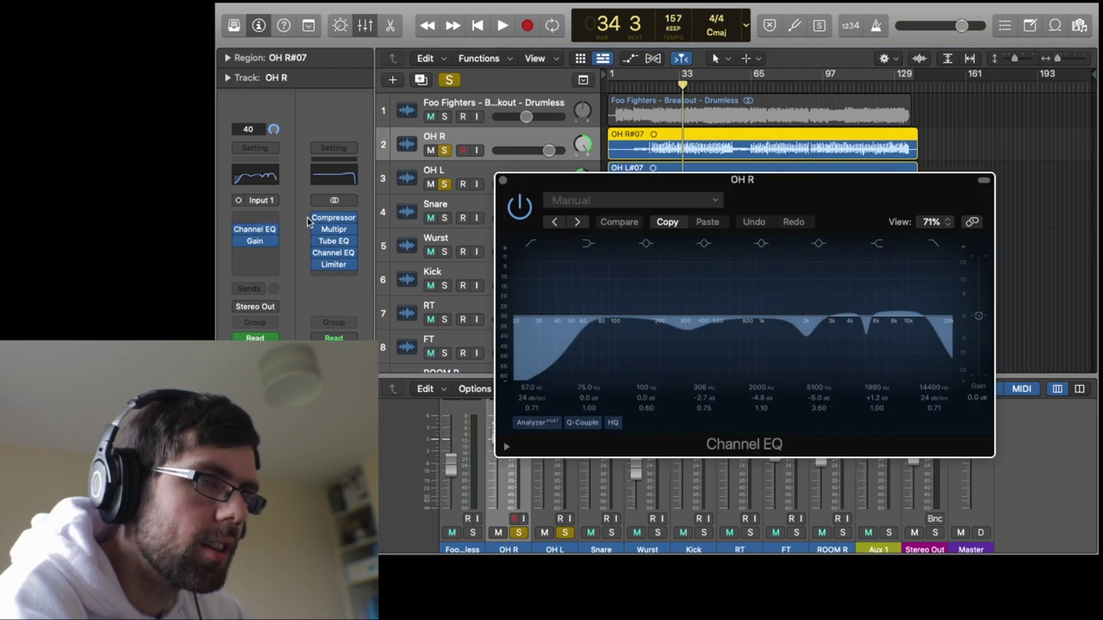
{"action": "left_click", "coordinate": [505, 182]}
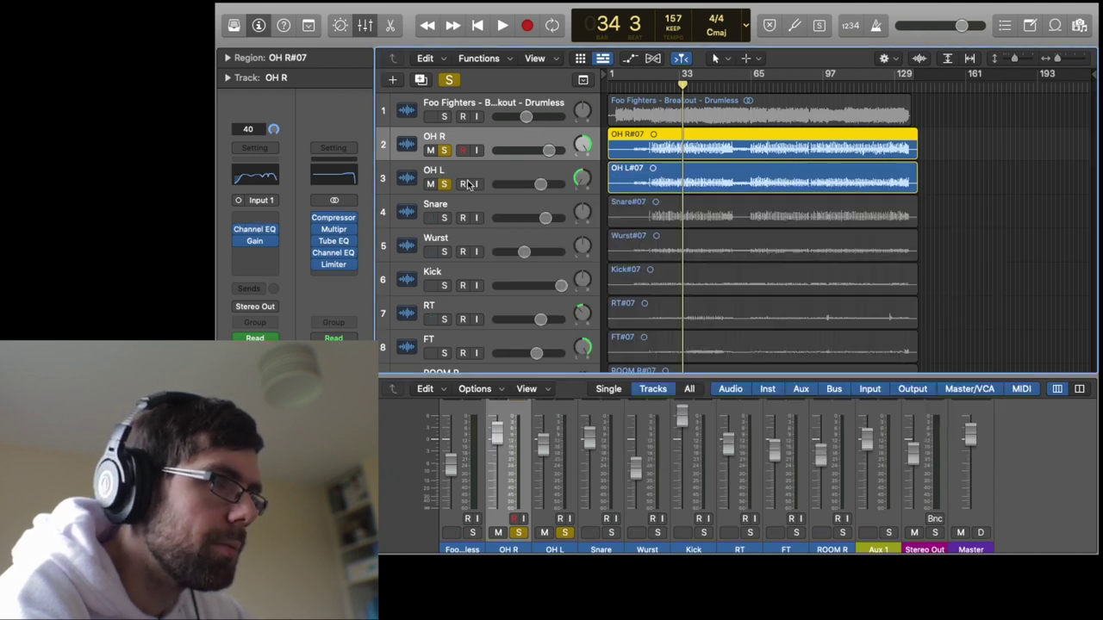
{"action": "left_click", "coordinate": [445, 184]}
{"action": "left_click", "coordinate": [445, 151]}
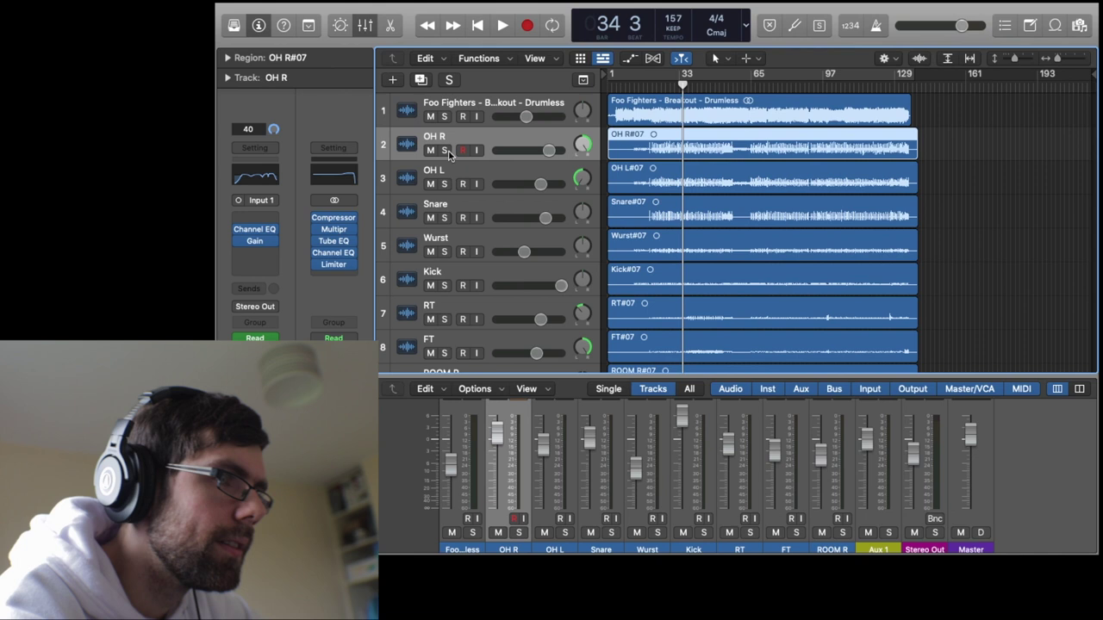
Solo the RT and FT toms, zoom in, and audition them at bars 57, 26, 37 and 23.
{"action": "scroll", "coordinate": [578, 227], "scroll_direction": "down", "scroll_amount": 4}
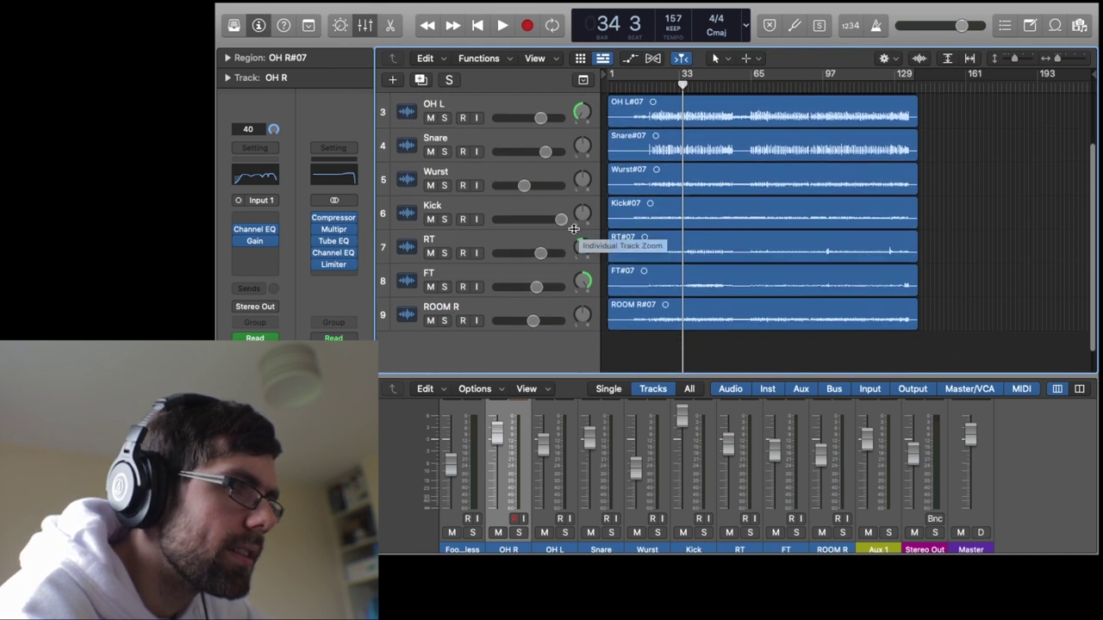
{"action": "left_click", "coordinate": [445, 253]}
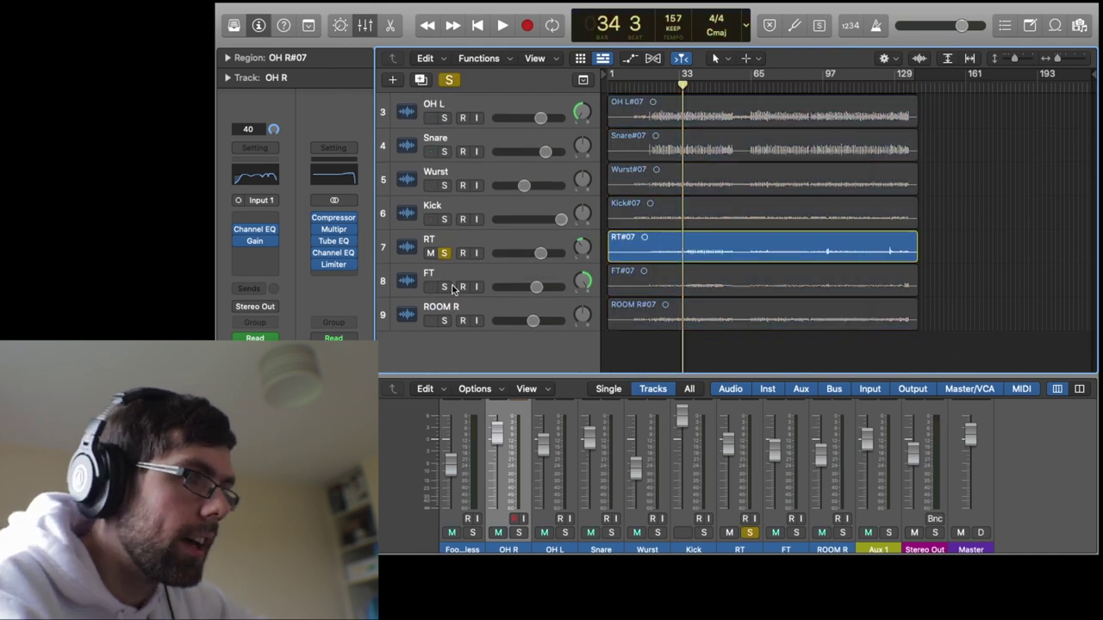
{"action": "left_click", "coordinate": [445, 287]}
{"action": "left_click", "coordinate": [519, 241]}
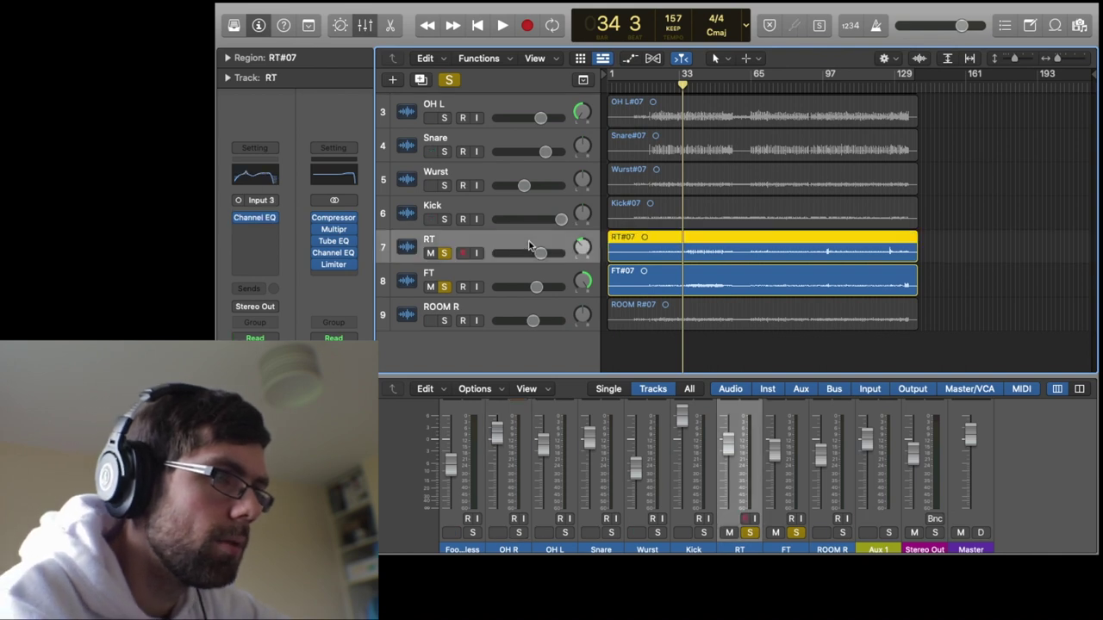
{"action": "key", "text": "super+Right"}
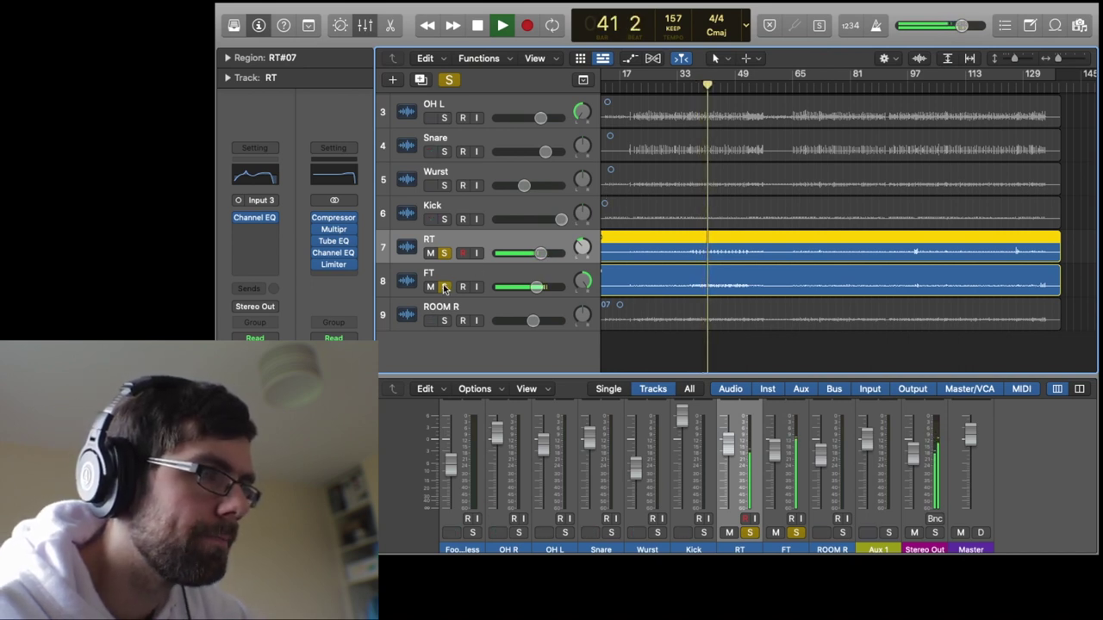
{"action": "left_click", "coordinate": [764, 87]}
{"action": "left_click", "coordinate": [652, 89]}
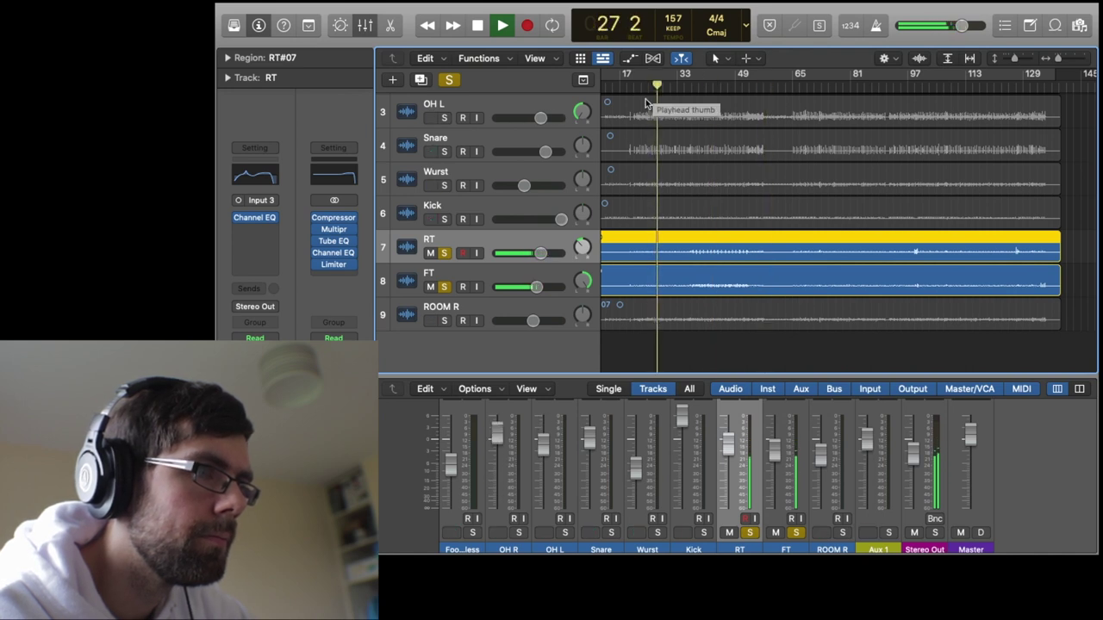
{"action": "left_click", "coordinate": [691, 88]}
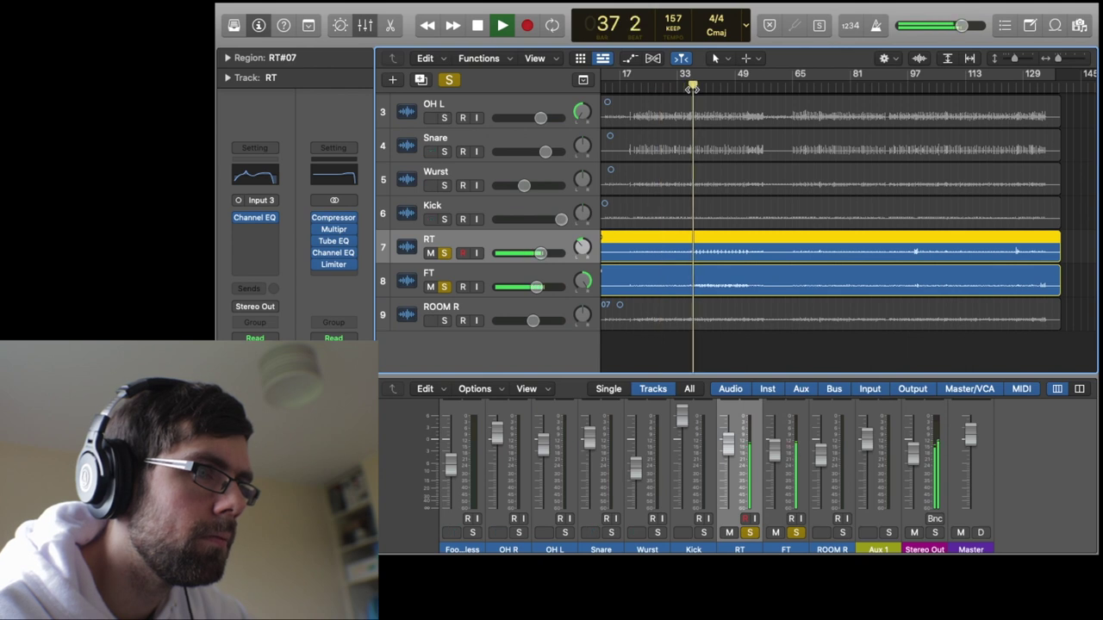
{"action": "left_click", "coordinate": [643, 90]}
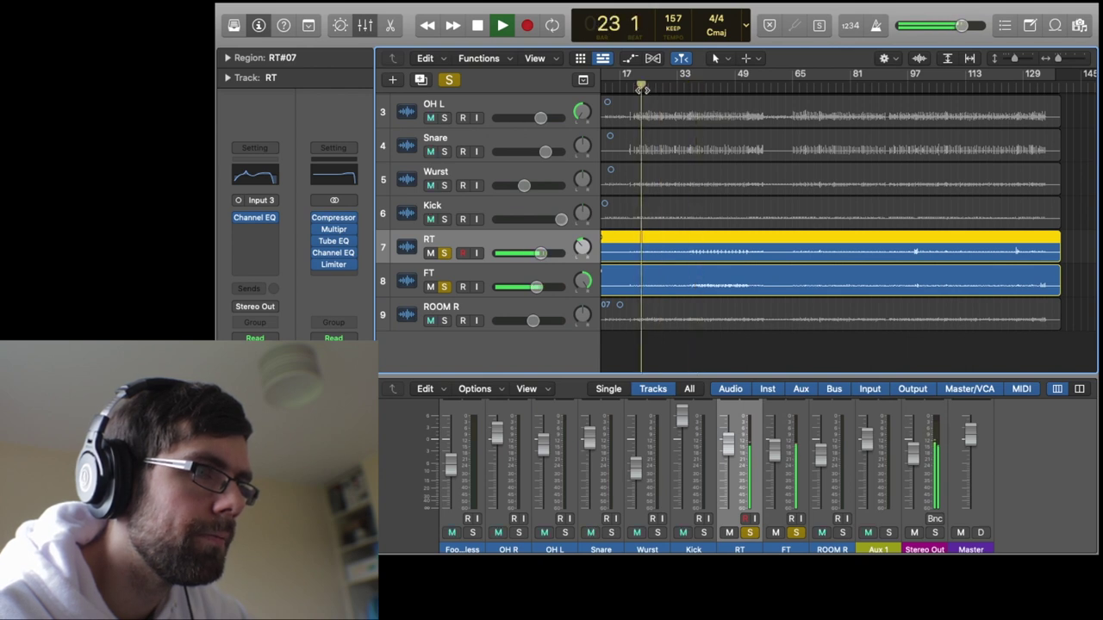
{"action": "key", "text": "space"}
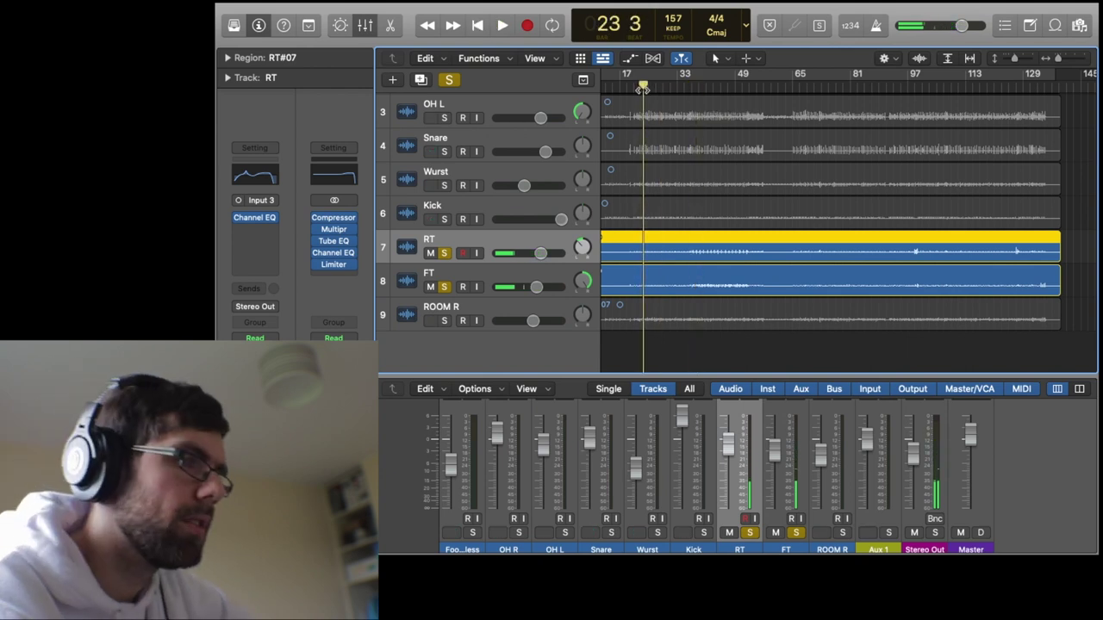
Unsolo FT and RT, zoom out to the whole song, and put the playhead at bar 31.
{"action": "left_click", "coordinate": [444, 286]}
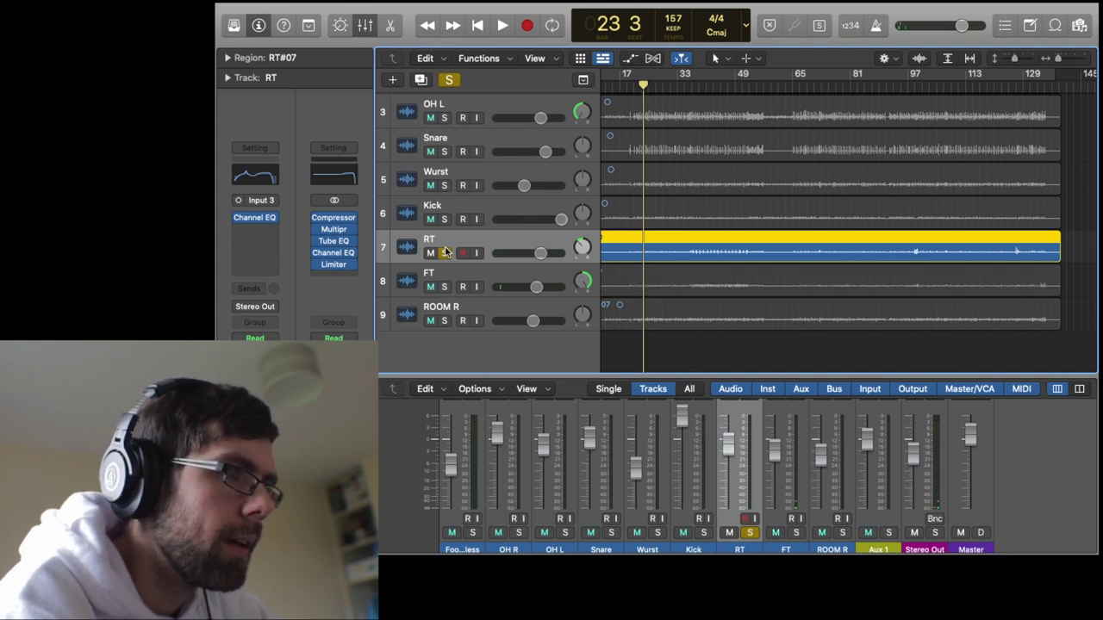
{"action": "left_click", "coordinate": [444, 253]}
{"action": "scroll", "coordinate": [692, 241], "scroll_direction": "left", "scroll_amount": 1}
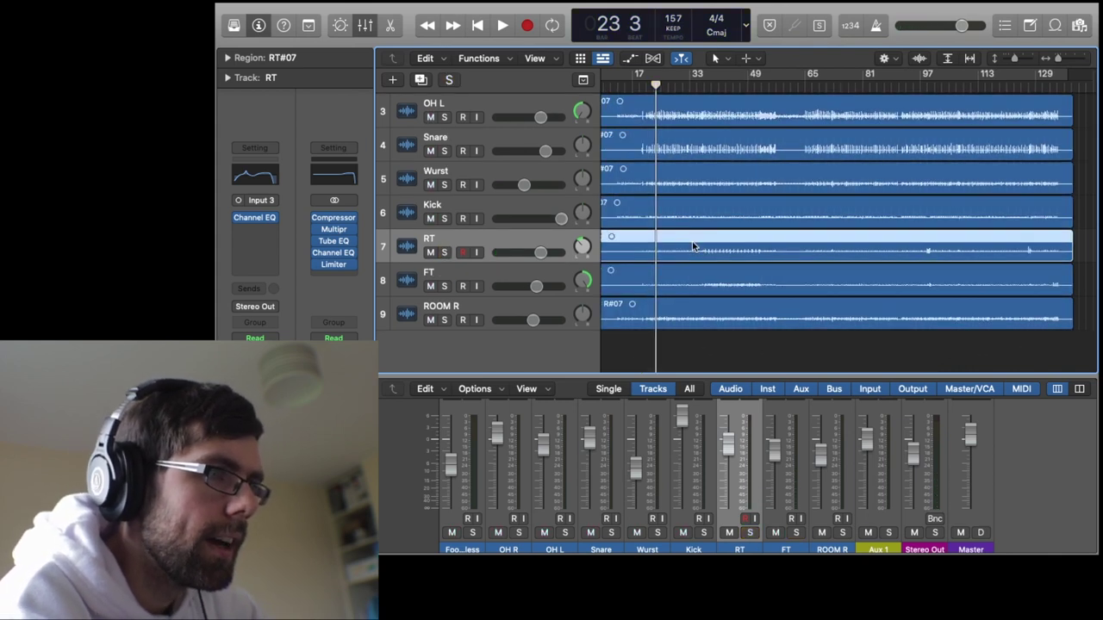
{"action": "key", "text": "super+Left"}
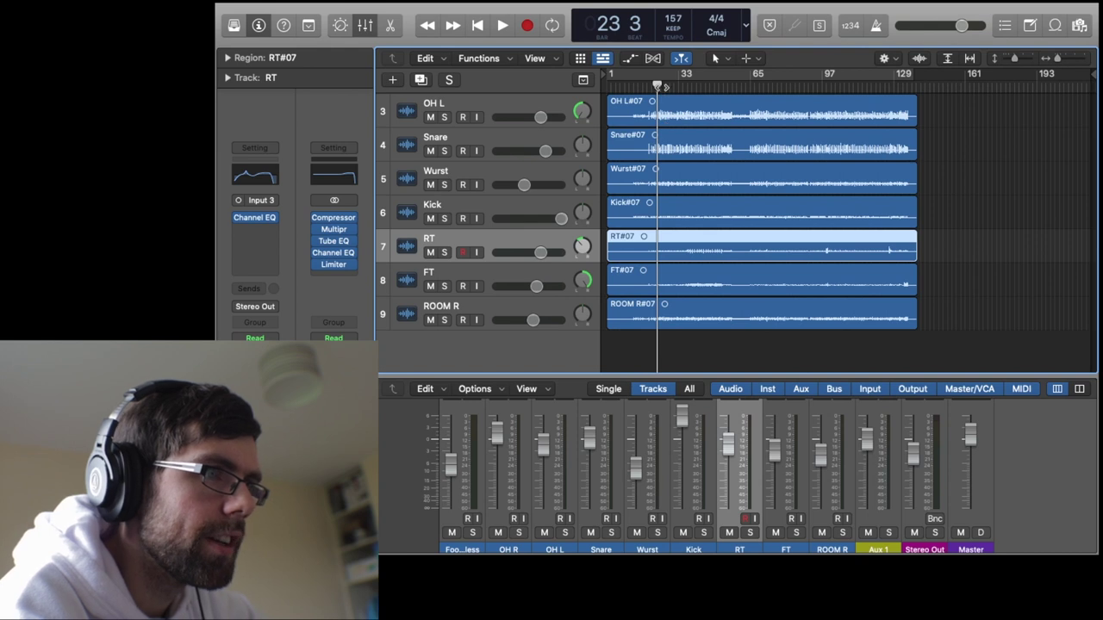
{"action": "mouse_move", "coordinate": [663, 87]}
{"action": "left_mouse_down"}
{"action": "mouse_move", "coordinate": [686, 88]}
{"action": "mouse_move", "coordinate": [674, 88]}
{"action": "left_mouse_up"}
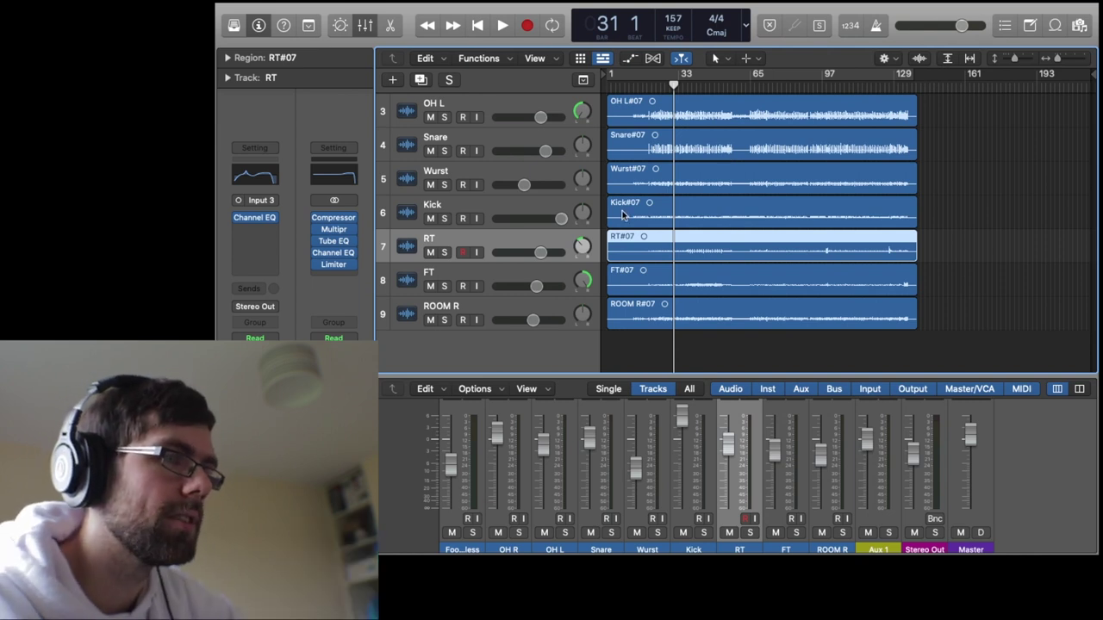
Mute the top reference track and compare the drums with RT and FT toms muted and unmuted.
{"action": "scroll", "coordinate": [637, 197], "scroll_direction": "up", "scroll_amount": 3}
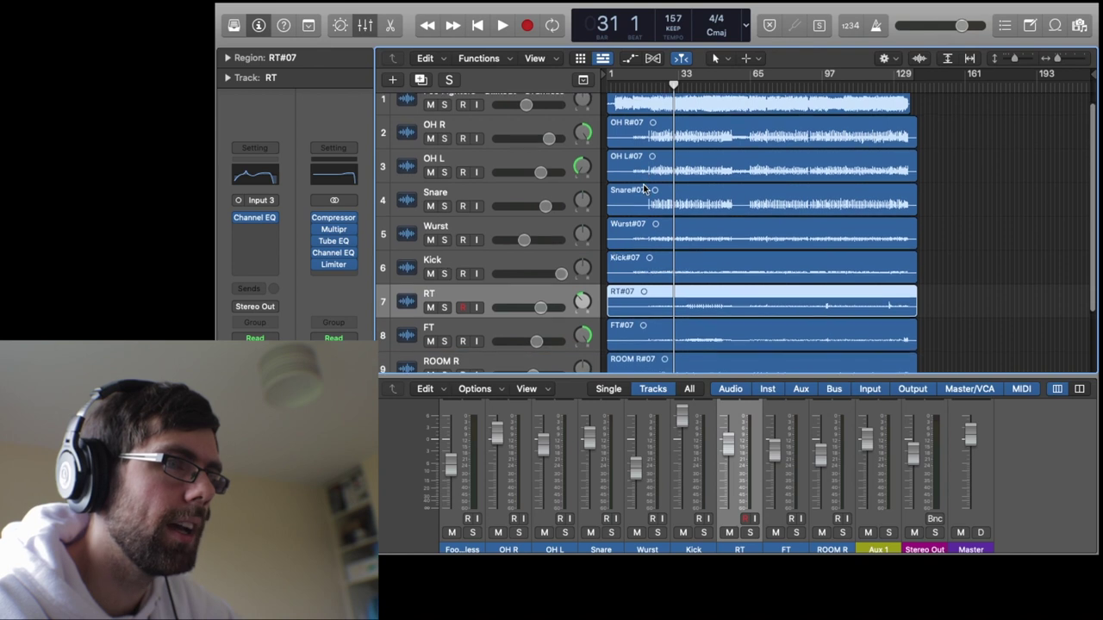
{"action": "left_click", "coordinate": [431, 105]}
{"action": "key", "text": "space"}
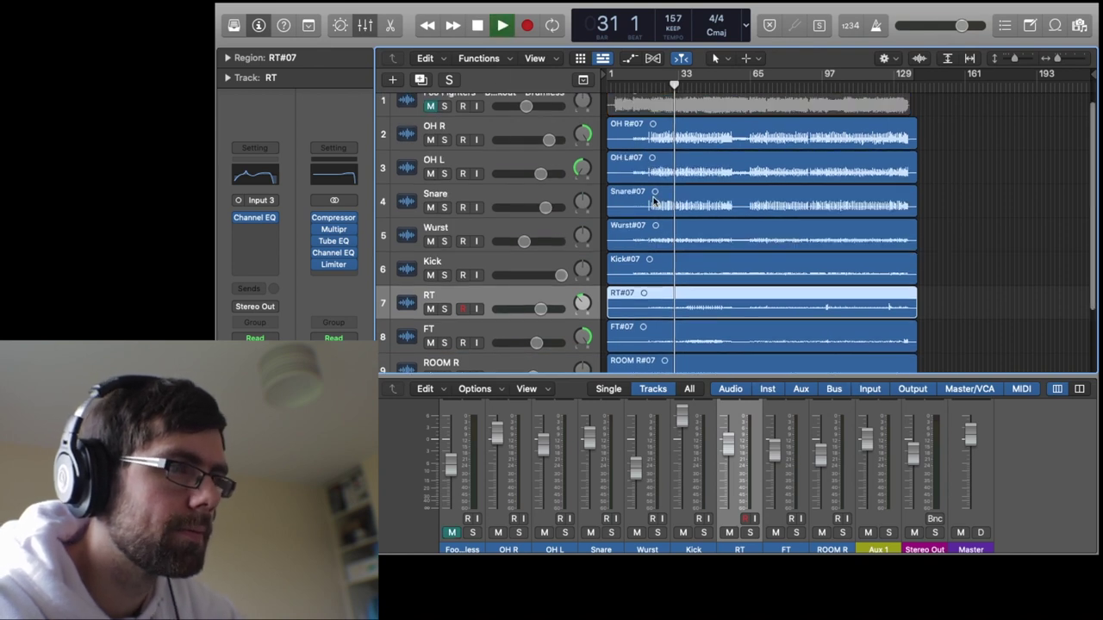
{"action": "scroll", "coordinate": [536, 297], "scroll_direction": "down", "scroll_amount": 2}
{"action": "left_click", "coordinate": [430, 265]}
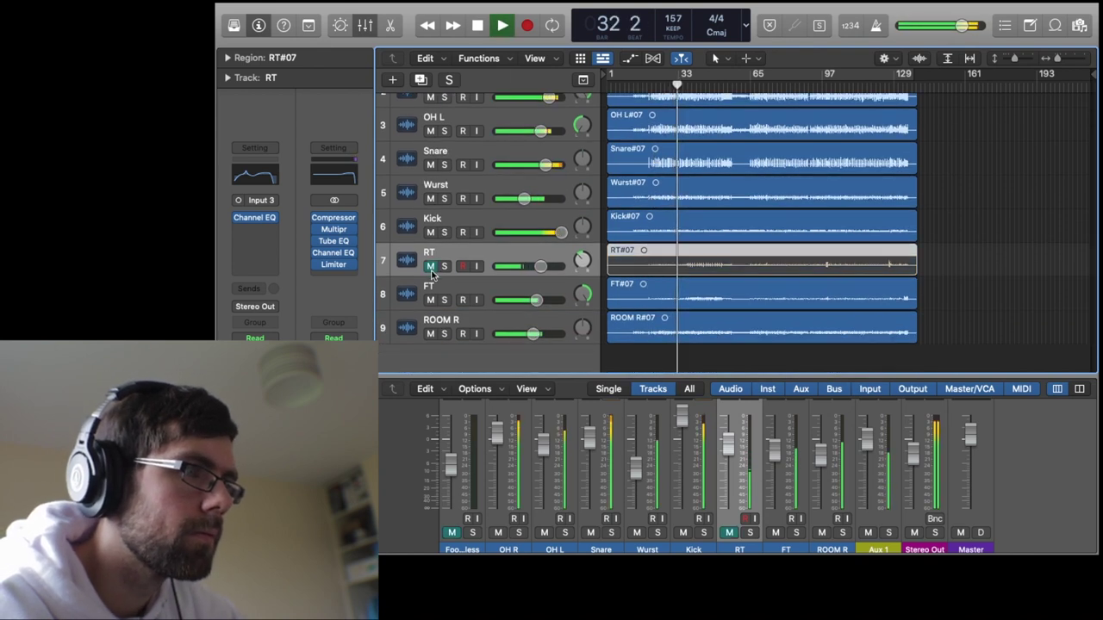
{"action": "left_click", "coordinate": [430, 300]}
{"action": "left_click", "coordinate": [430, 299]}
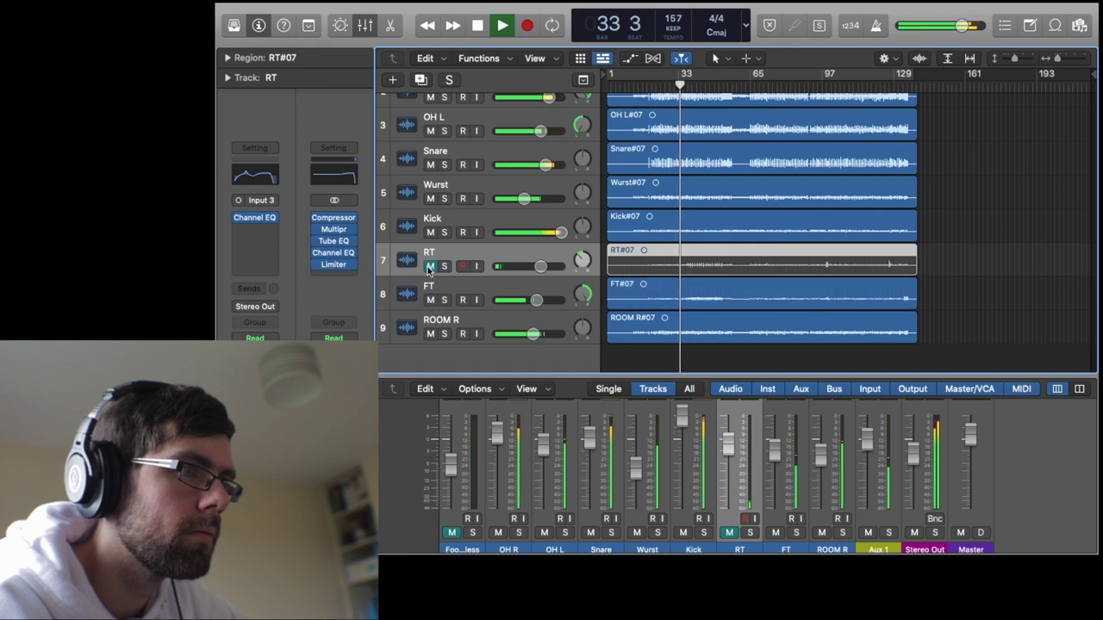
{"action": "left_click", "coordinate": [430, 265]}
{"action": "left_click", "coordinate": [430, 265]}
{"action": "left_click", "coordinate": [430, 299]}
{"action": "left_click", "coordinate": [430, 299]}
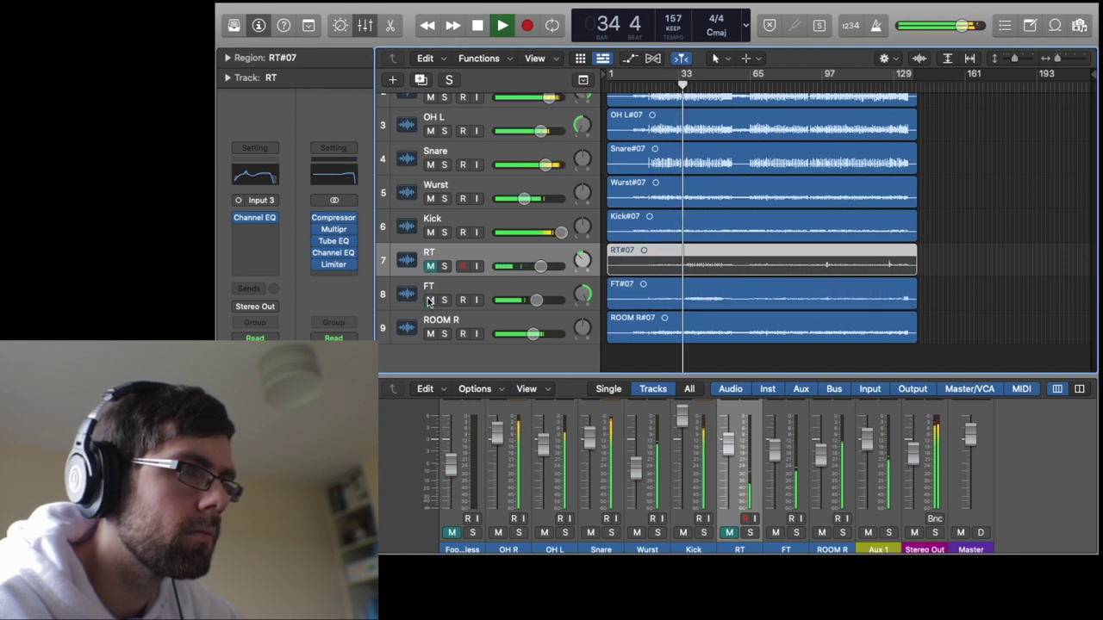
{"action": "left_click", "coordinate": [430, 265]}
{"action": "key", "text": "space"}
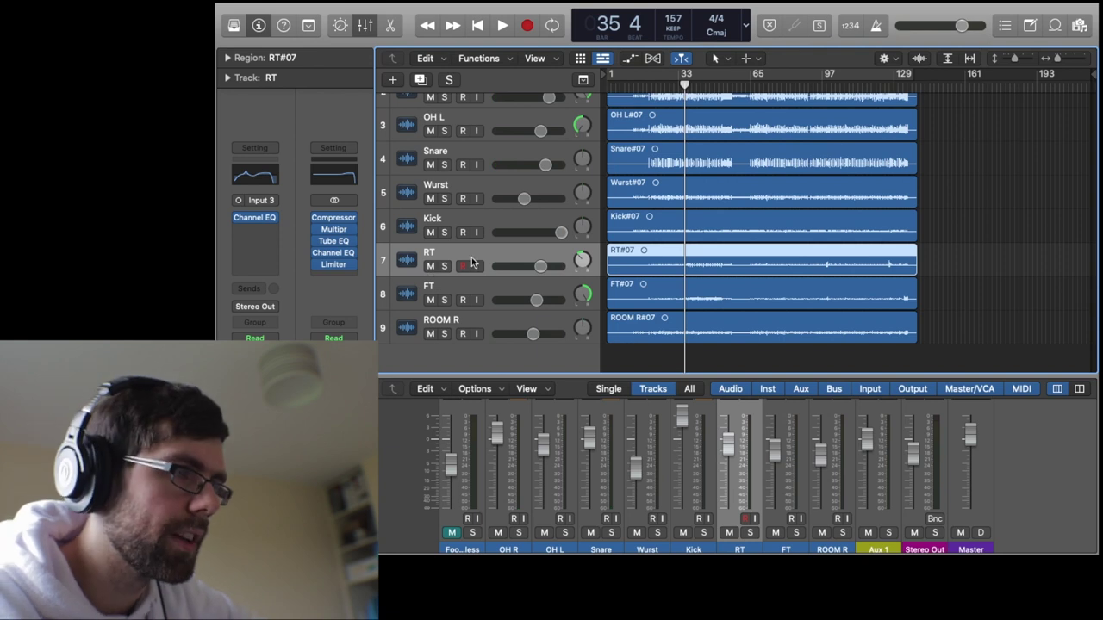
From bar 36, compare the kit with and without the toms again, then solo ROOM R.
{"action": "left_click", "coordinate": [445, 295]}
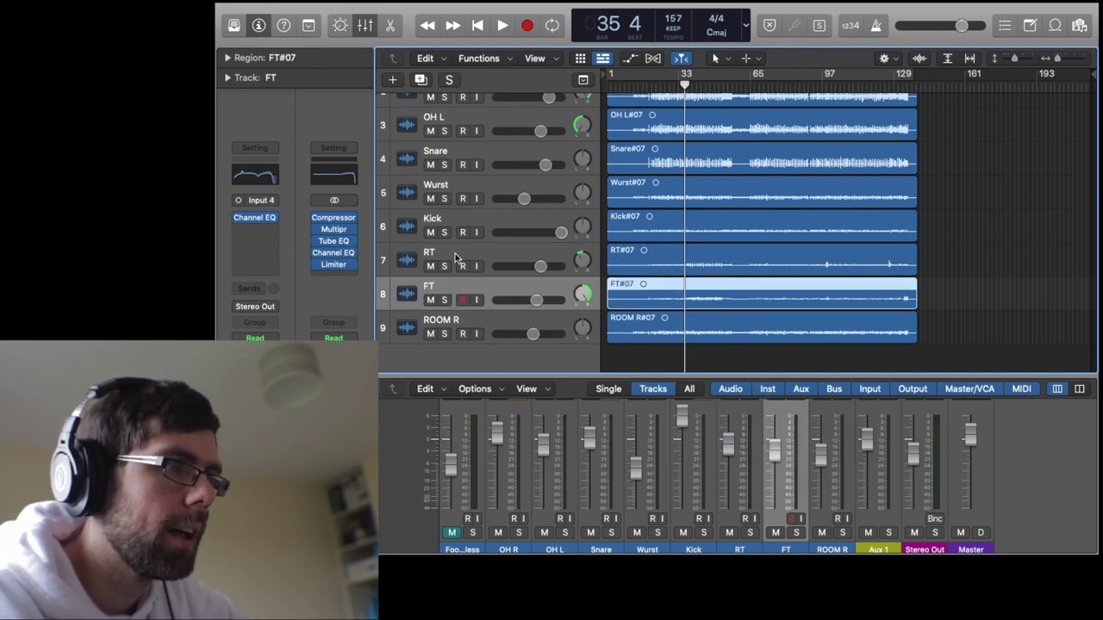
{"action": "left_click", "coordinate": [455, 257]}
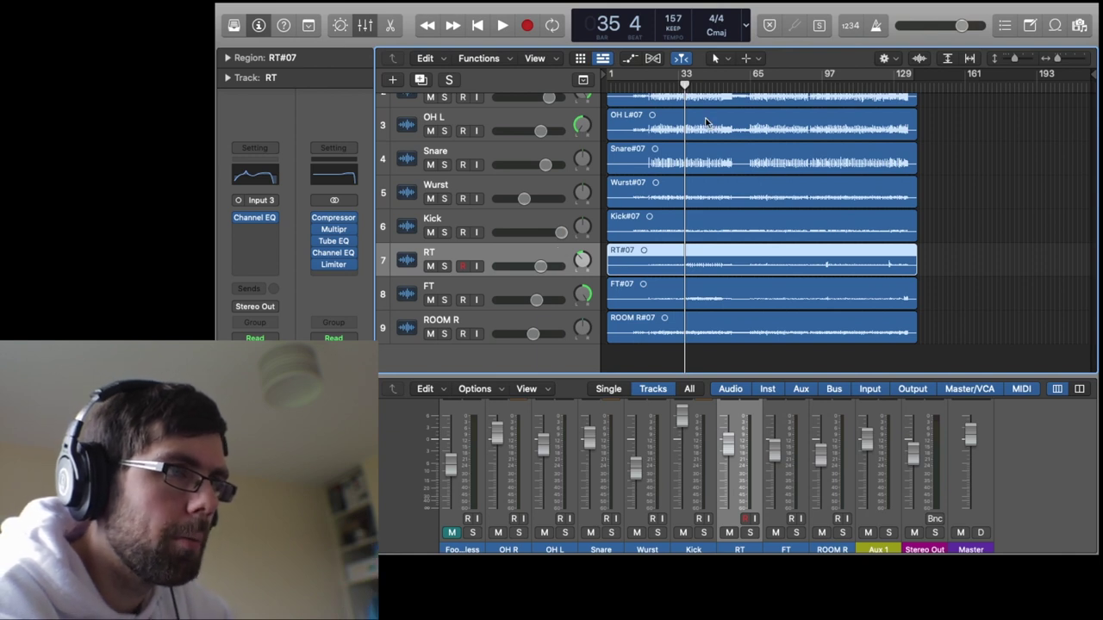
{"action": "left_click_drag", "start_coordinate": [685, 87], "coordinate": [690, 88]}
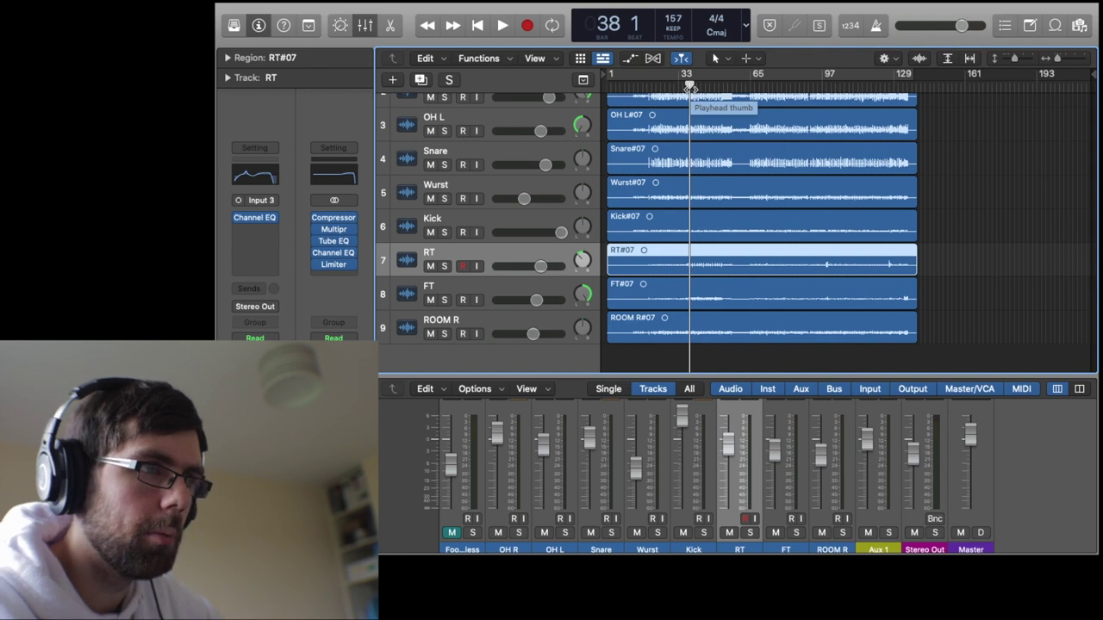
{"action": "left_click_drag", "start_coordinate": [689, 87], "coordinate": [685, 88]}
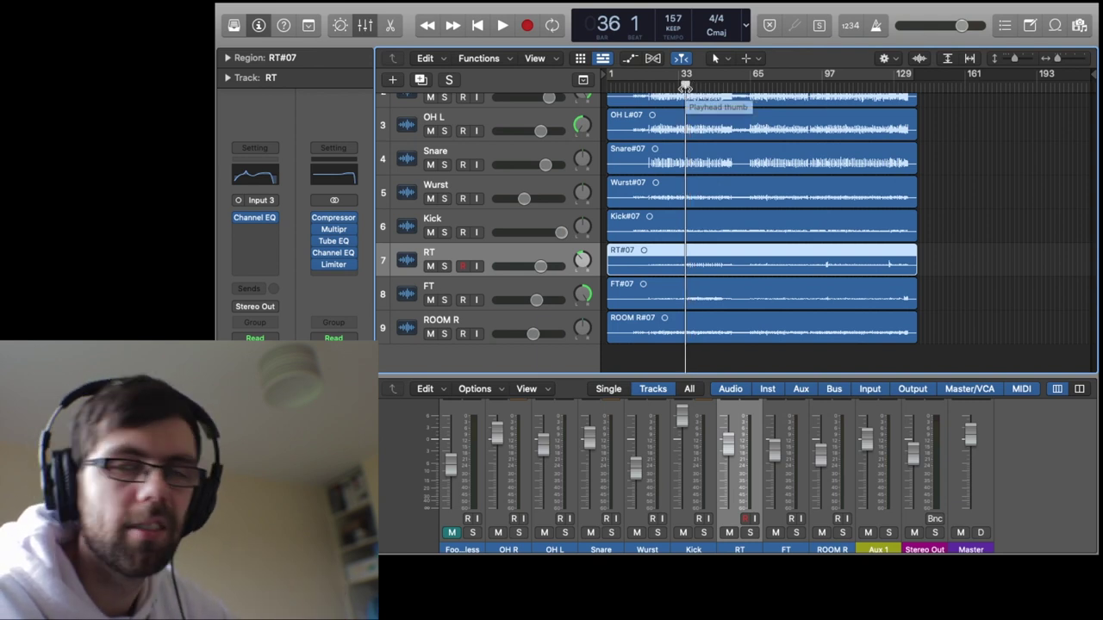
{"action": "key", "text": "space"}
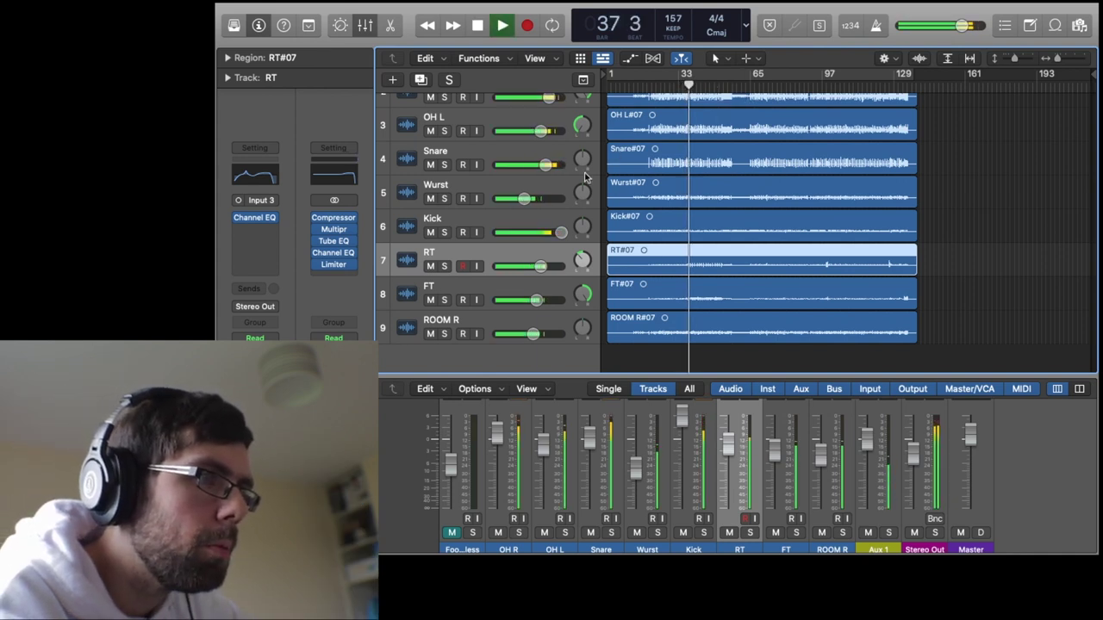
{"action": "left_click", "coordinate": [430, 267]}
{"action": "left_click", "coordinate": [430, 299]}
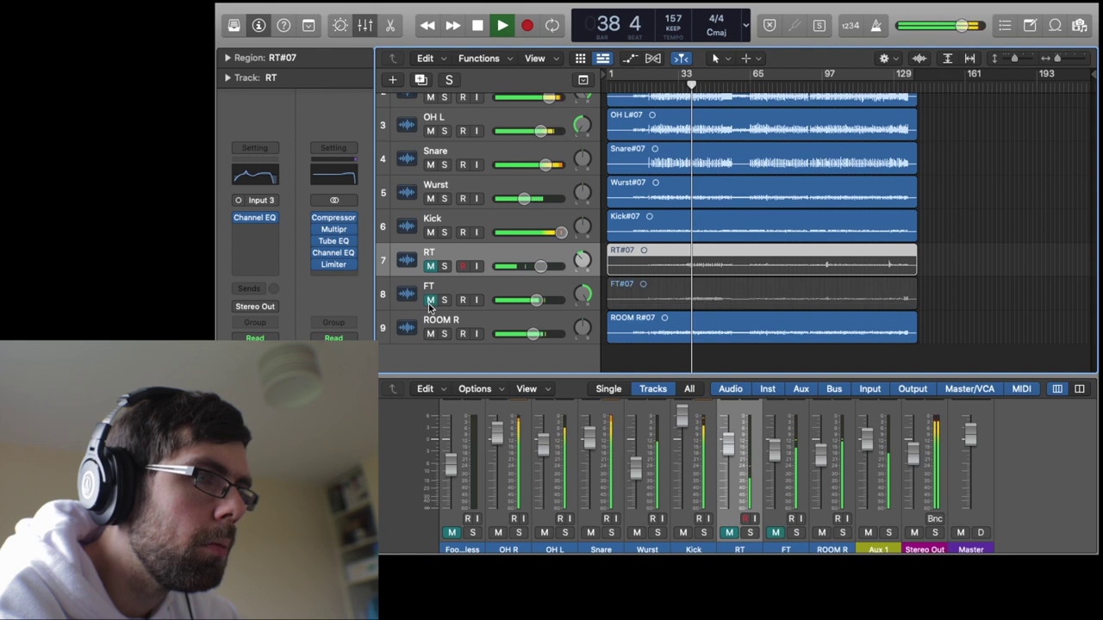
{"action": "left_click", "coordinate": [430, 300]}
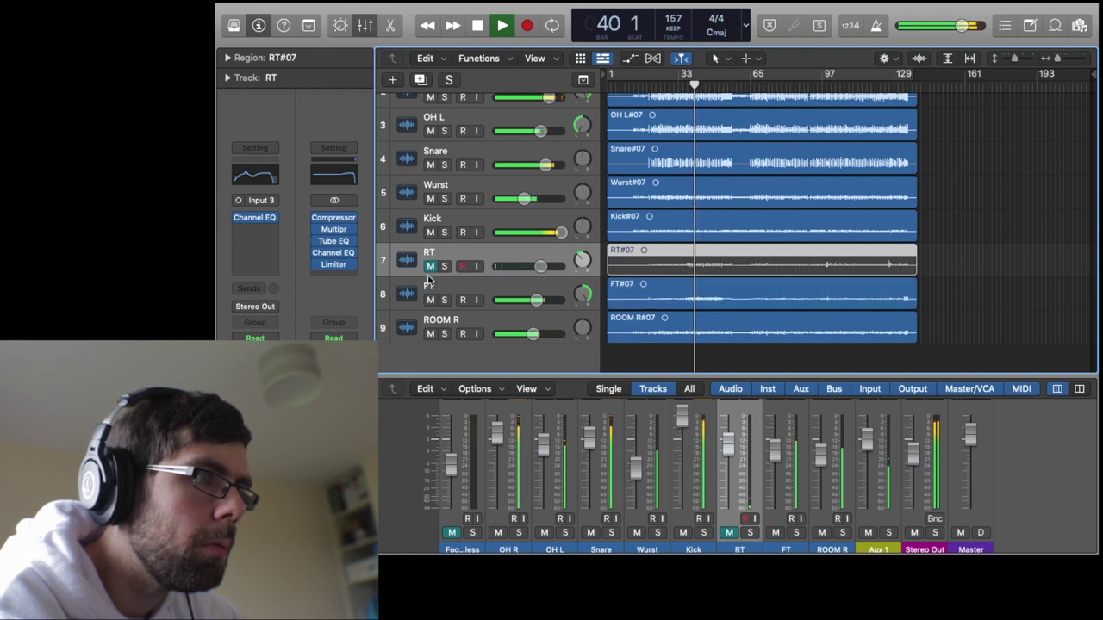
{"action": "left_click", "coordinate": [430, 266]}
{"action": "key", "text": "space"}
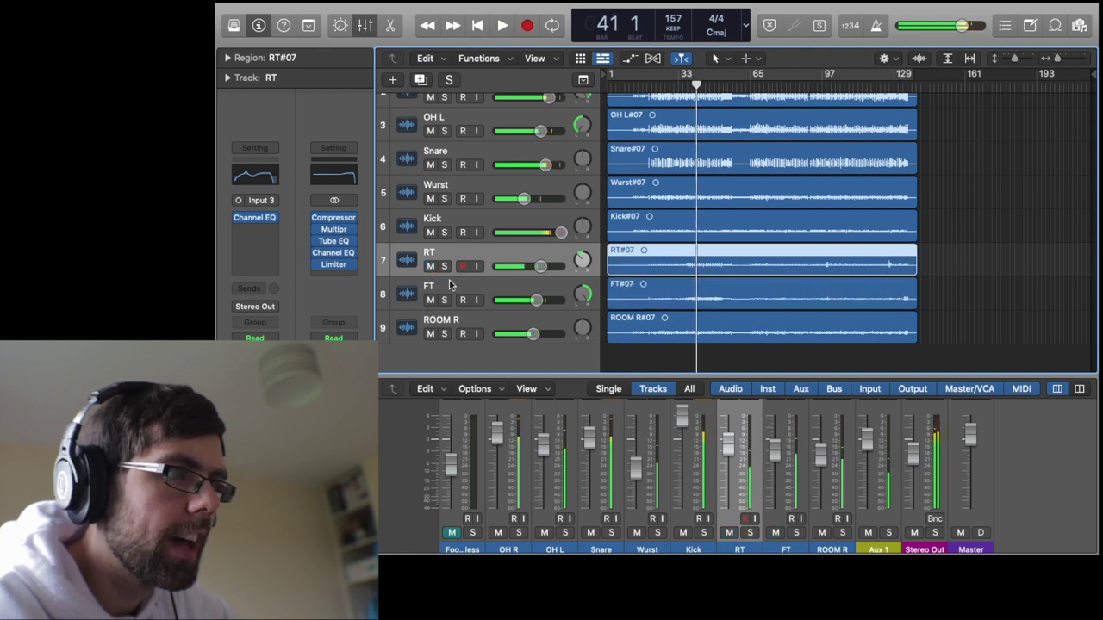
{"action": "left_click", "coordinate": [445, 335]}
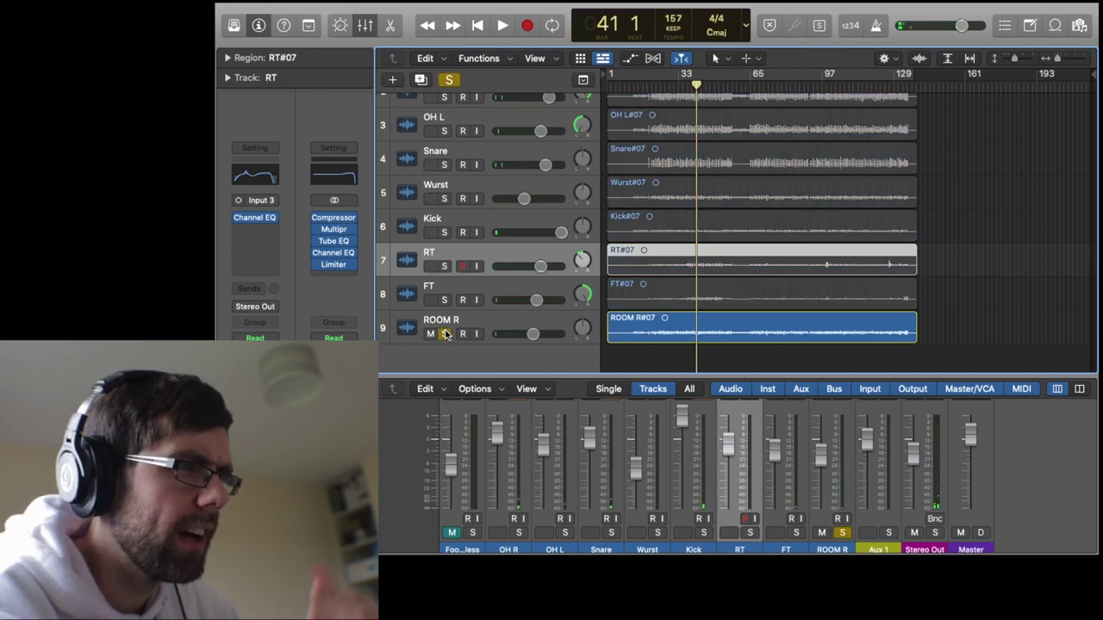
During playback, unsolo ROOM R, briefly solo OH L and OH R, then unsolo them.
{"action": "key", "text": "space"}
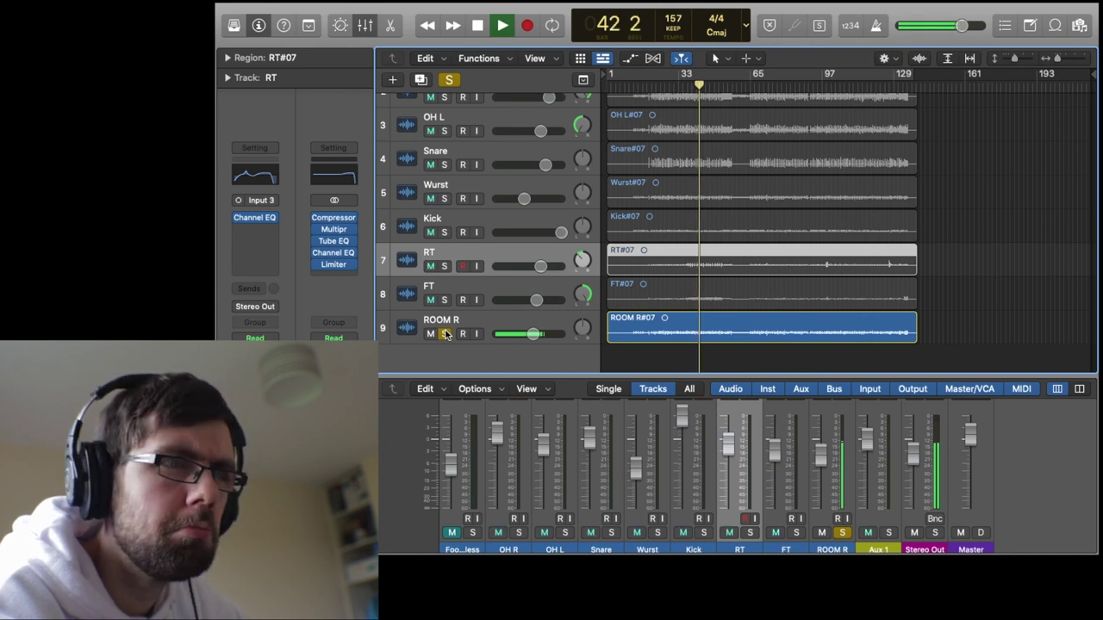
{"action": "left_click", "coordinate": [445, 334]}
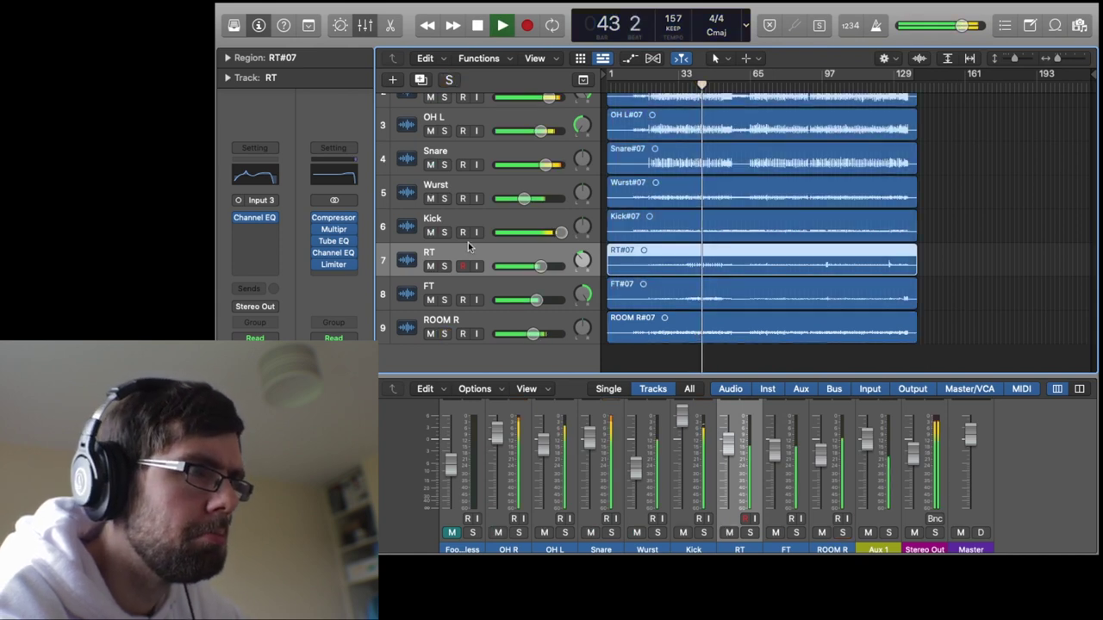
{"action": "left_click", "coordinate": [444, 131]}
{"action": "left_click", "coordinate": [444, 97]}
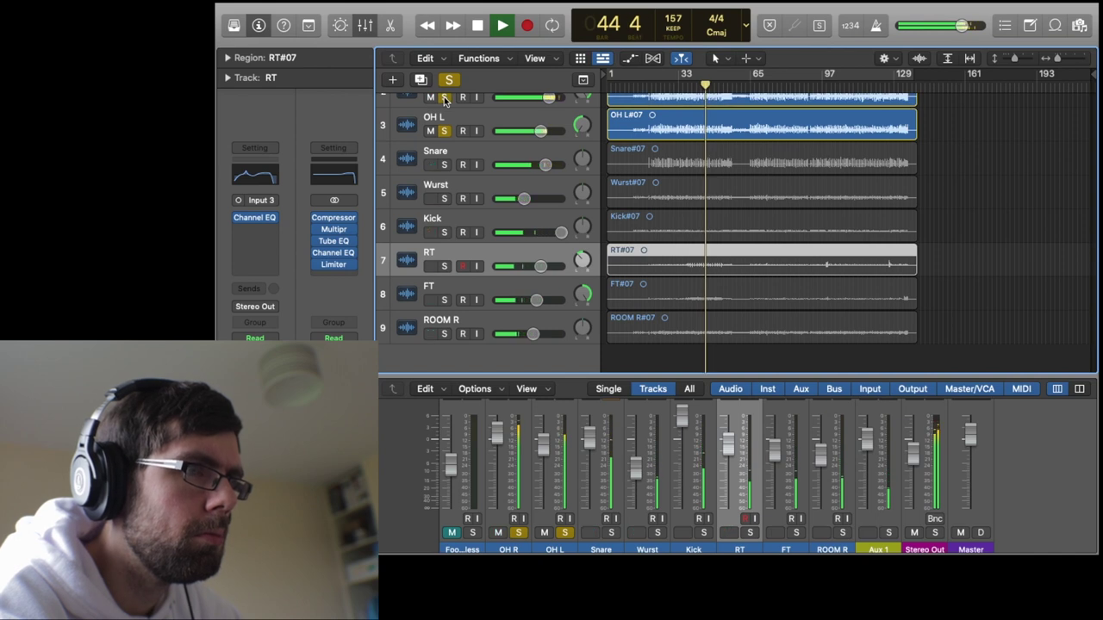
{"action": "left_click", "coordinate": [445, 98]}
{"action": "left_click", "coordinate": [444, 131]}
{"action": "key", "text": "space"}
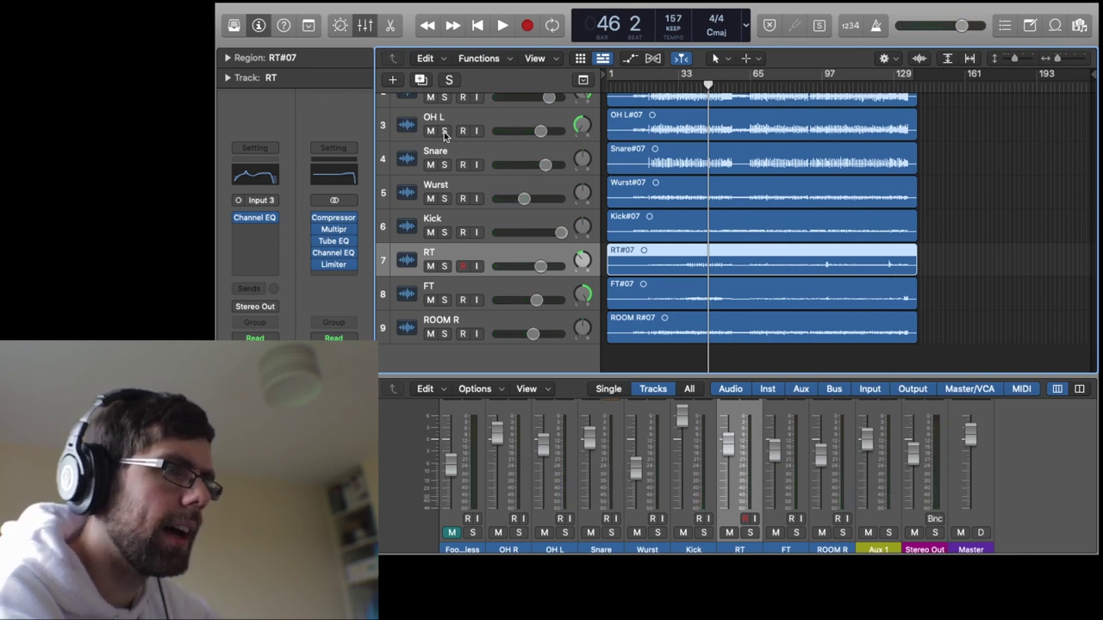
From bar 43, compare the kit with RT and FT muted and unmuted, leaving both unmuted.
{"action": "left_click", "coordinate": [700, 86]}
{"action": "key", "text": "space"}
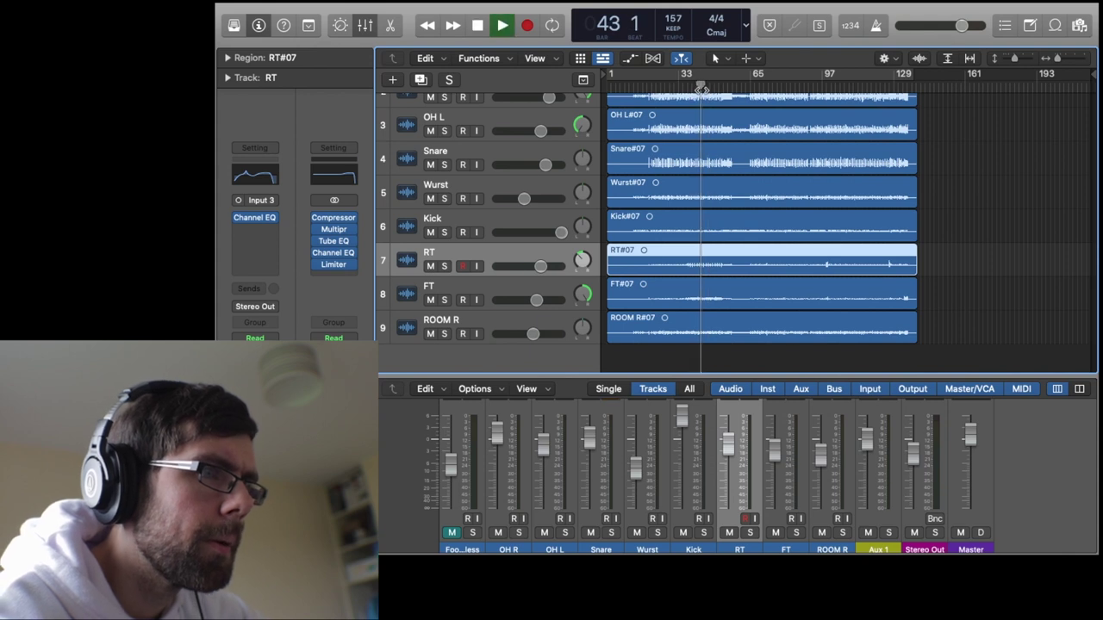
{"action": "left_click", "coordinate": [430, 266]}
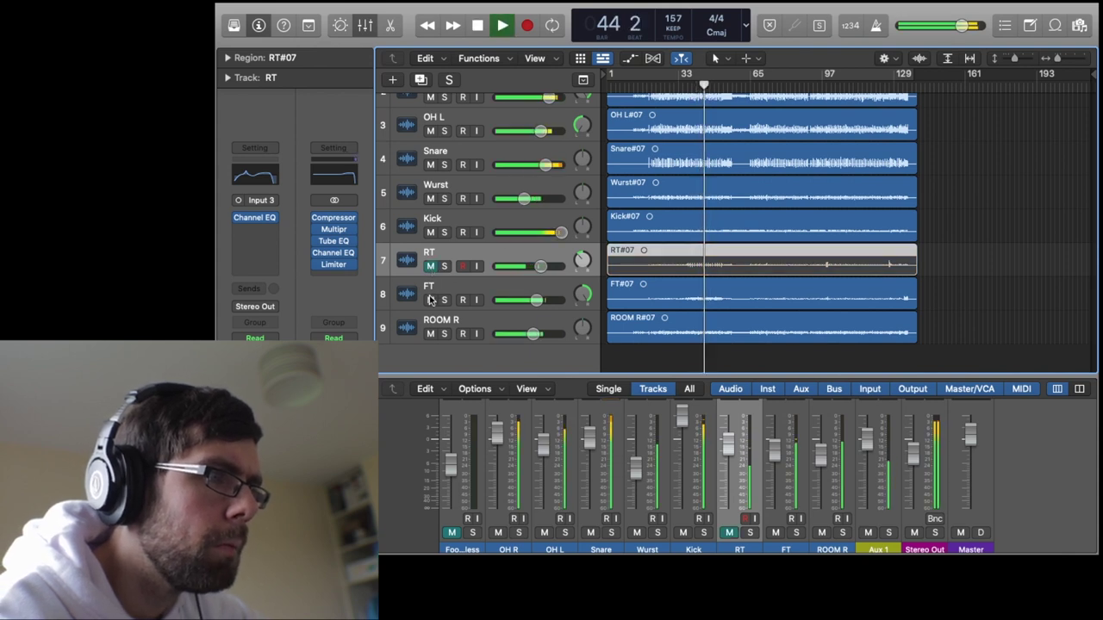
{"action": "left_click", "coordinate": [430, 299]}
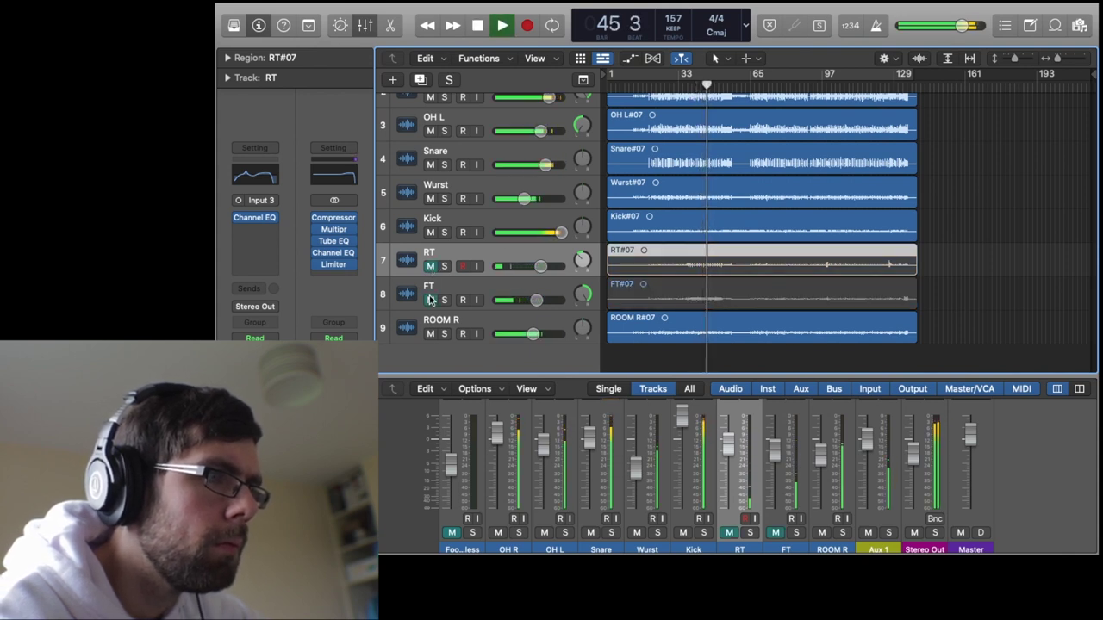
{"action": "left_click", "coordinate": [430, 299]}
{"action": "left_click", "coordinate": [430, 267]}
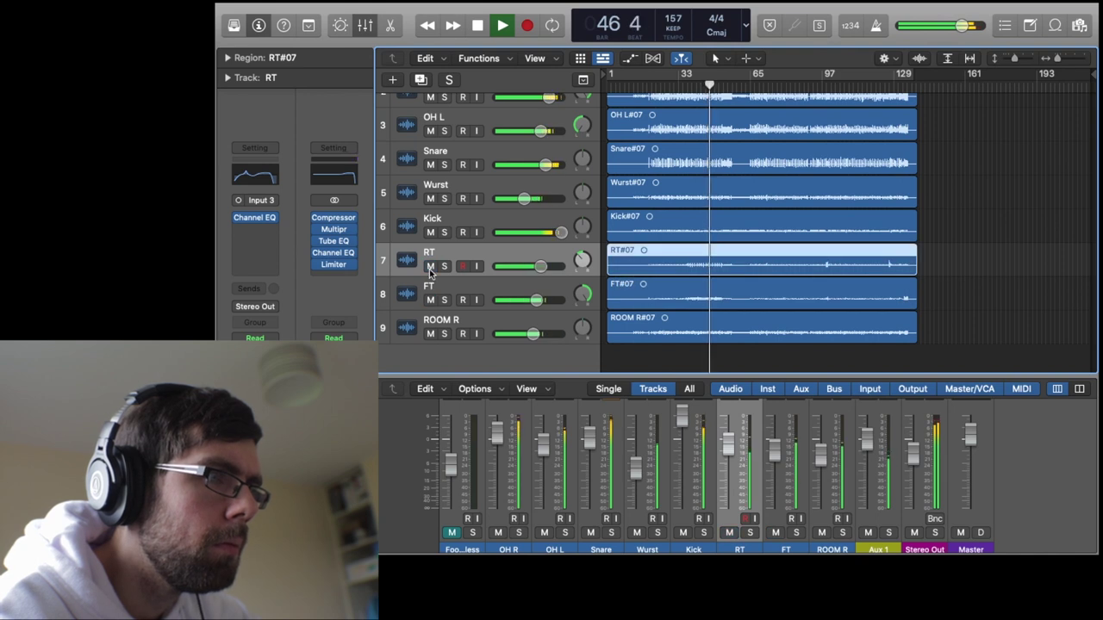
{"action": "key", "text": "space"}
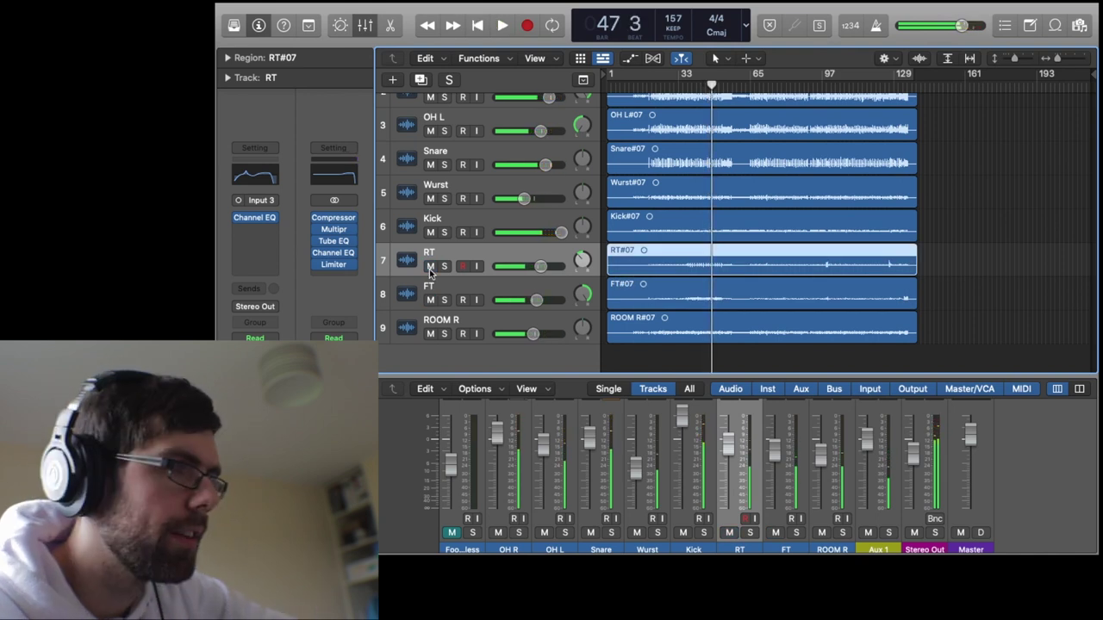
{"action": "scroll", "coordinate": [448, 275], "scroll_direction": "up", "scroll_amount": 3}
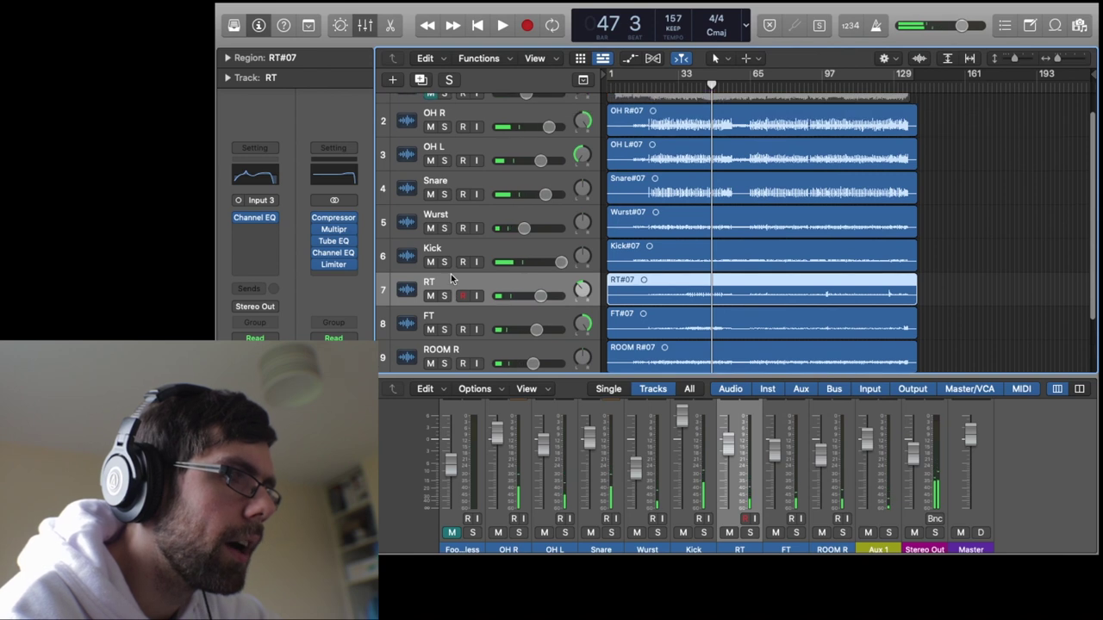
Solo and select the Kick, play it from bar 25, then unsolo it.
{"action": "left_click", "coordinate": [444, 263]}
{"action": "left_click", "coordinate": [456, 249]}
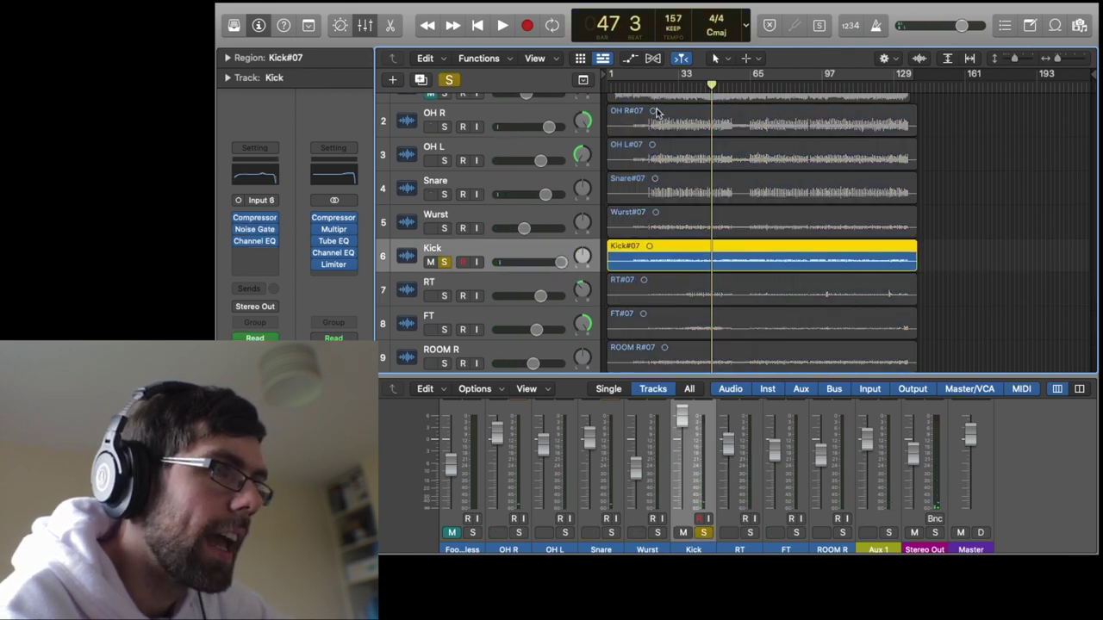
{"action": "left_click", "coordinate": [661, 87]}
{"action": "key", "text": "space"}
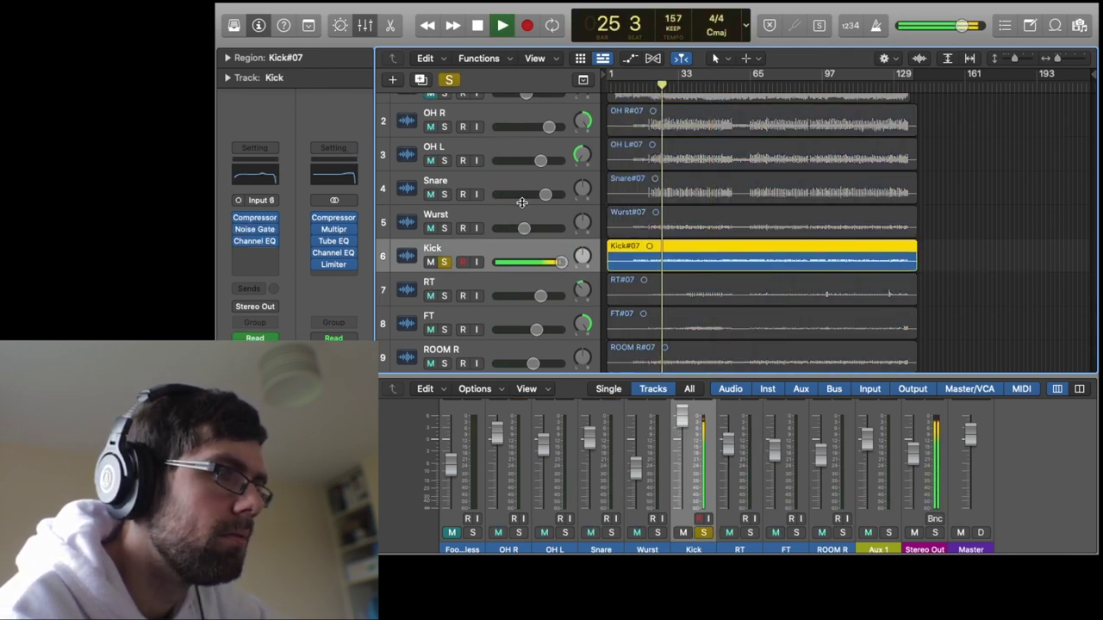
{"action": "left_click", "coordinate": [444, 262]}
{"action": "key", "text": "space"}
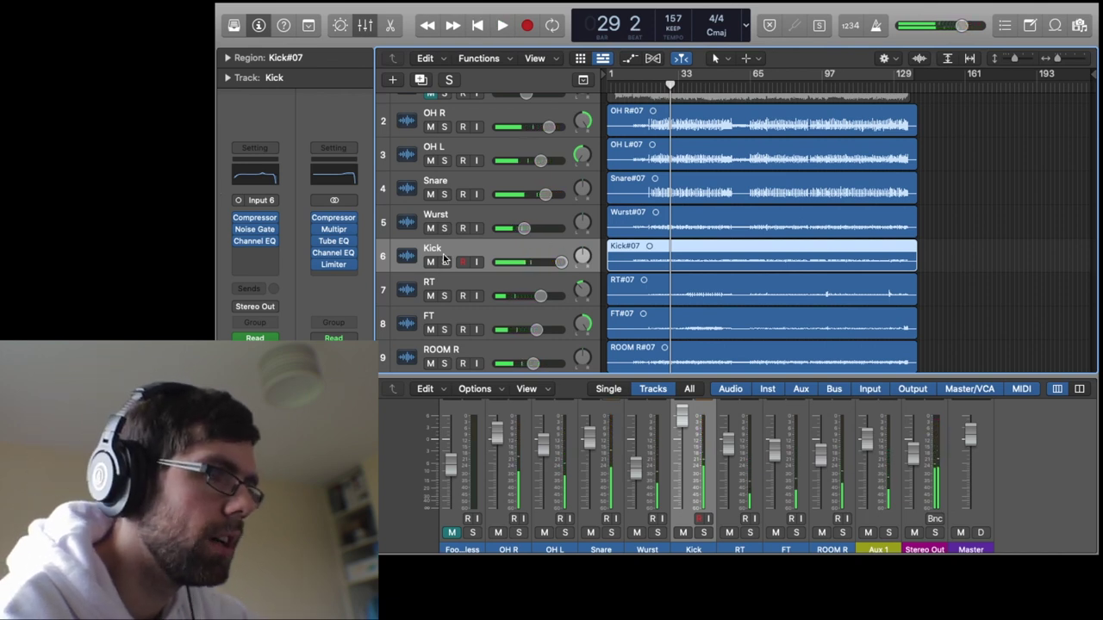
Compare the Kick with Compressor, Noise Gate and Channel EQ bypassed and on, re-solo it, and enlarge the mixer.
{"action": "left_click", "coordinate": [240, 218], "text": "alt"}
{"action": "key", "text": "space"}
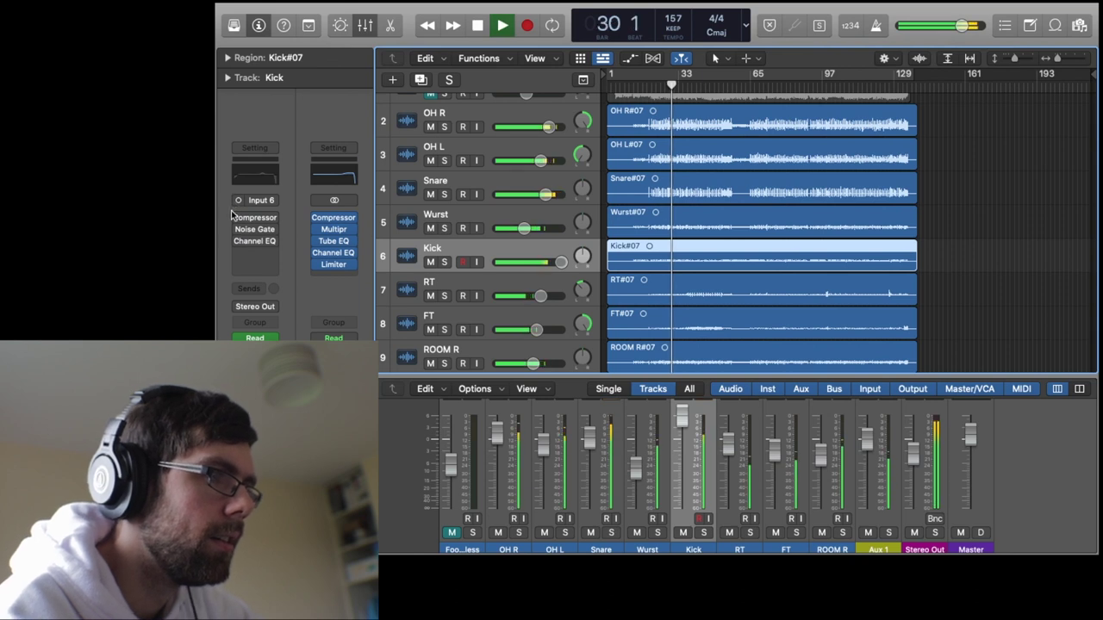
{"action": "left_click_drag", "start_coordinate": [232, 218], "coordinate": [241, 243]}
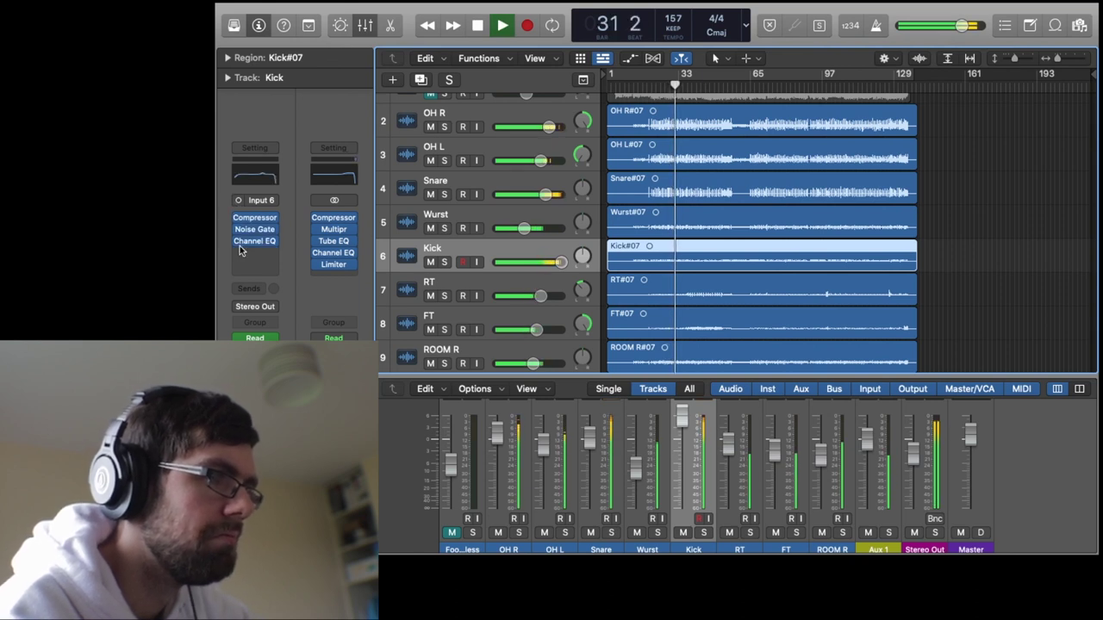
{"action": "key", "text": "space"}
{"action": "left_click", "coordinate": [444, 262]}
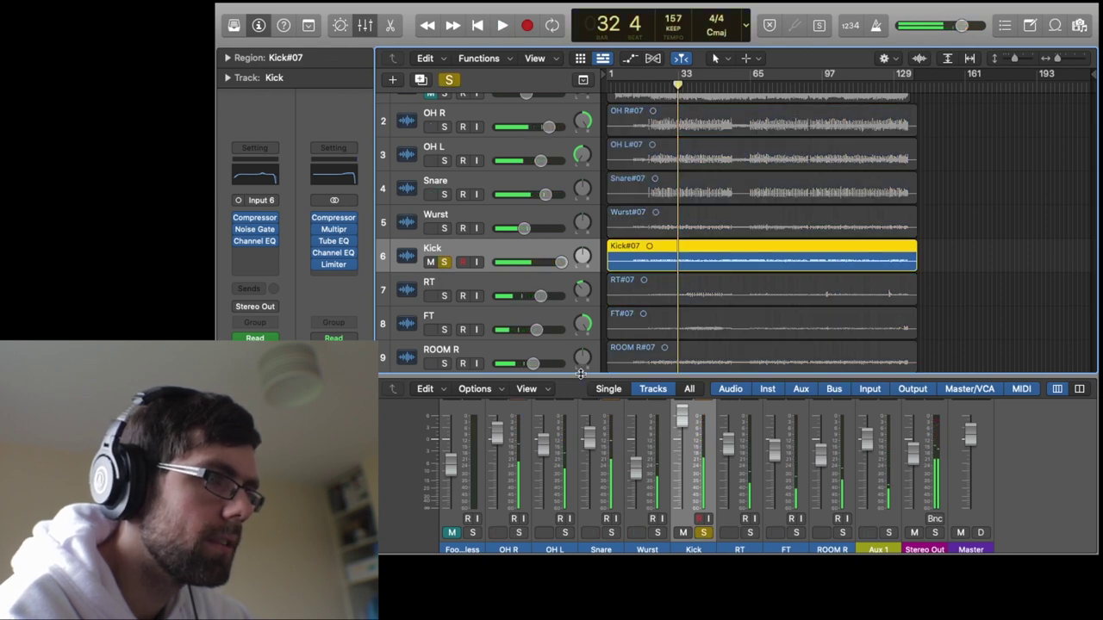
{"action": "left_click_drag", "start_coordinate": [582, 381], "coordinate": [582, 111]}
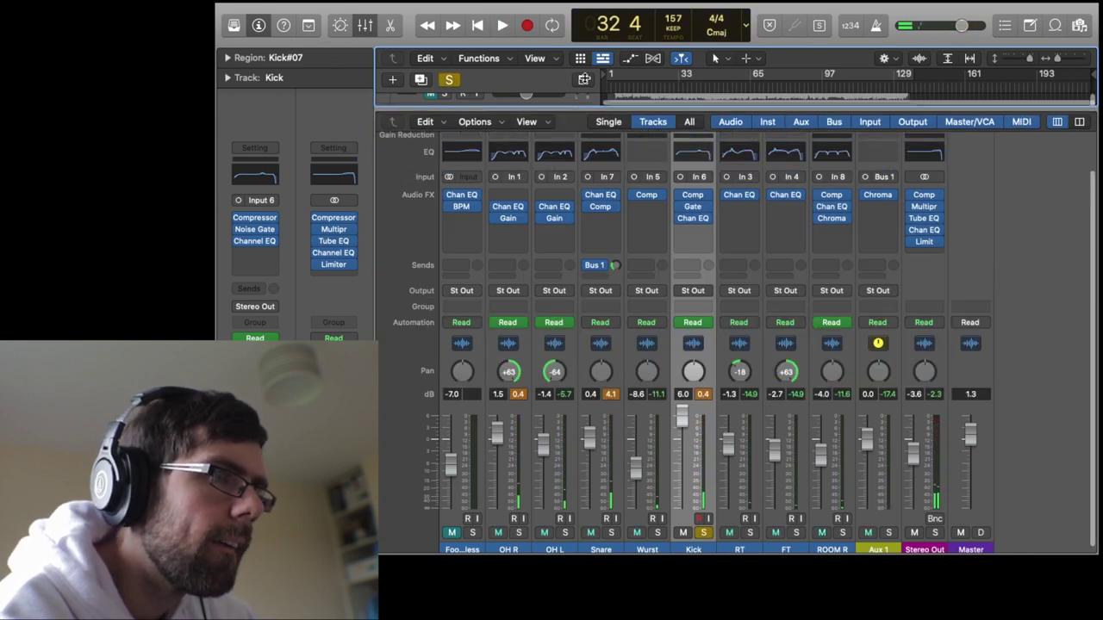
Inspect the Kick's Channel EQ settings during playback, then close the window.
{"action": "key", "text": "space"}
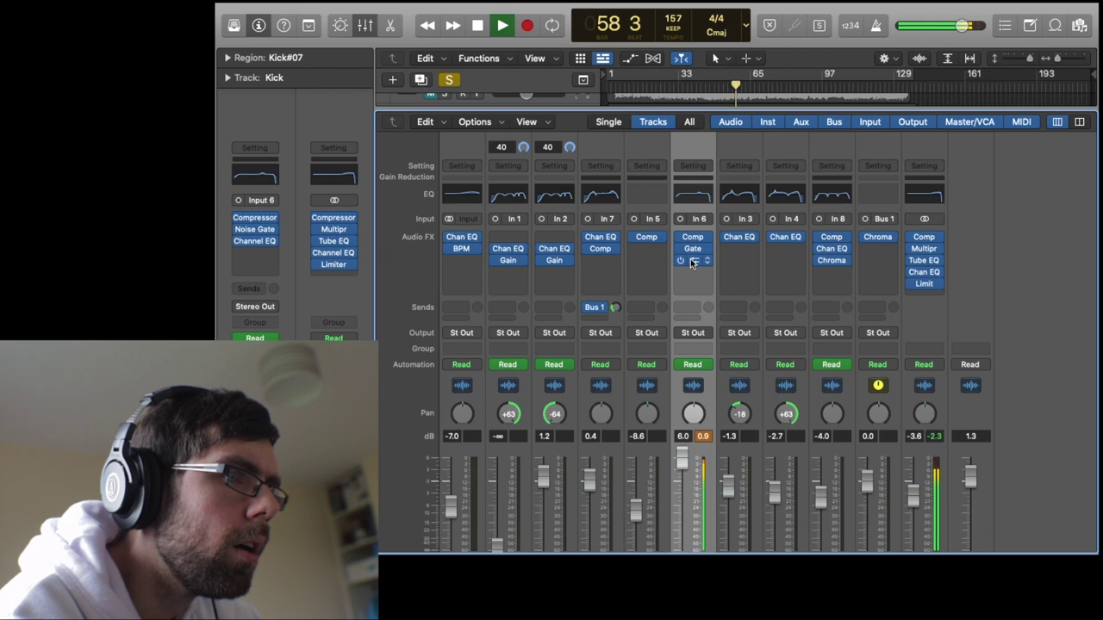
{"action": "left_click", "coordinate": [689, 261]}
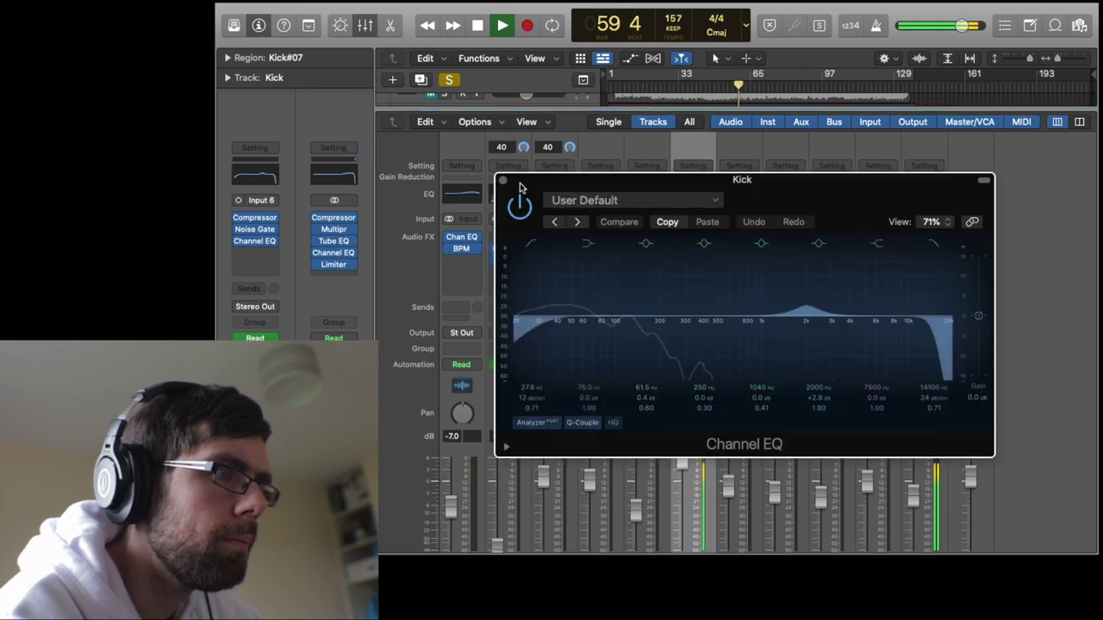
{"action": "key", "text": "space"}
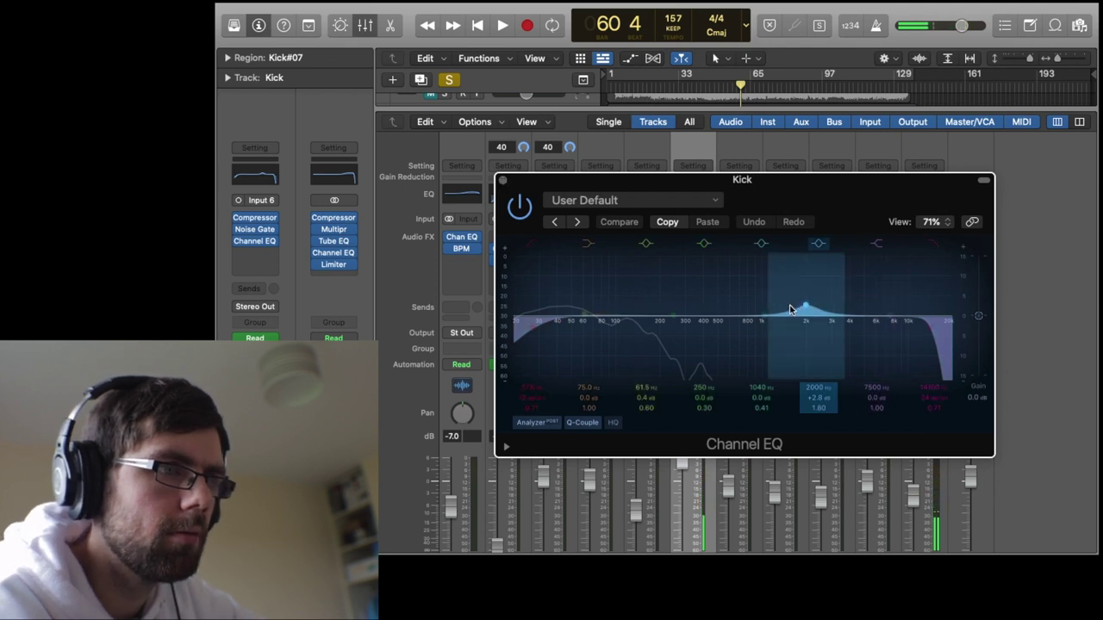
{"action": "left_click", "coordinate": [503, 180]}
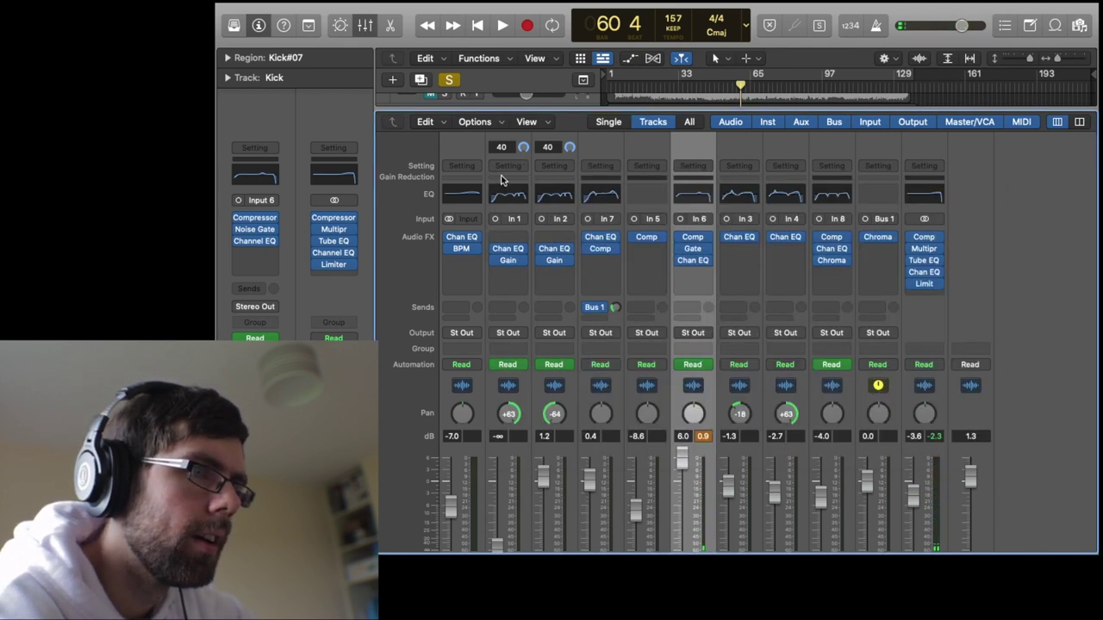
Check the Kick's Noise Gate and Type R Kick Drum compressor settings, then shrink the mixer.
{"action": "left_click", "coordinate": [693, 249]}
{"action": "left_click_drag", "start_coordinate": [731, 183], "coordinate": [718, 95]}
{"action": "left_click", "coordinate": [487, 88]}
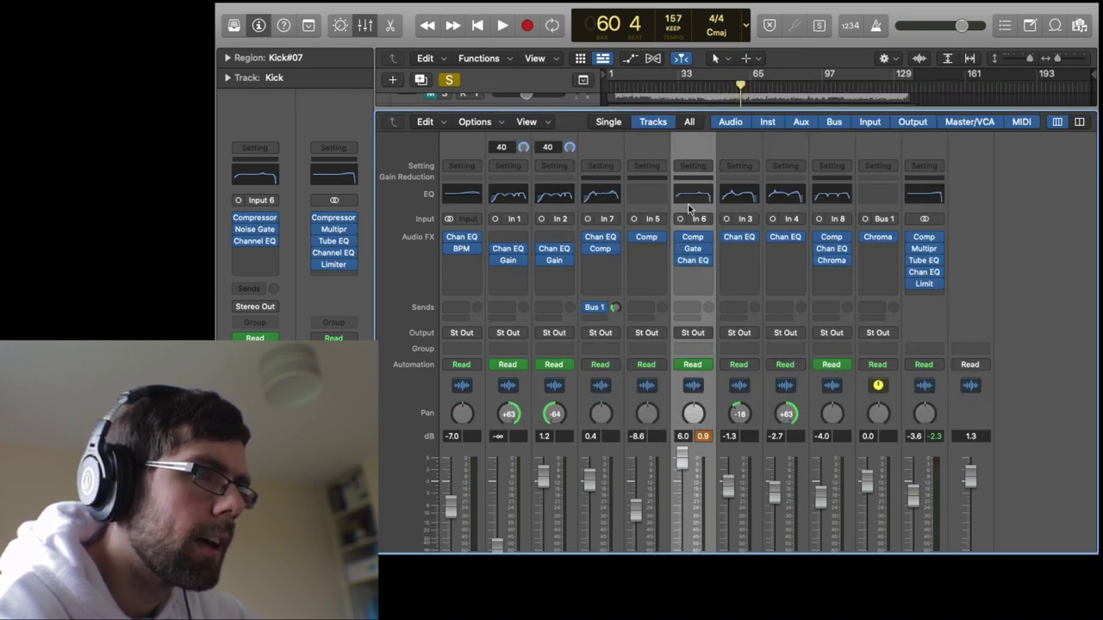
{"action": "left_click", "coordinate": [692, 237]}
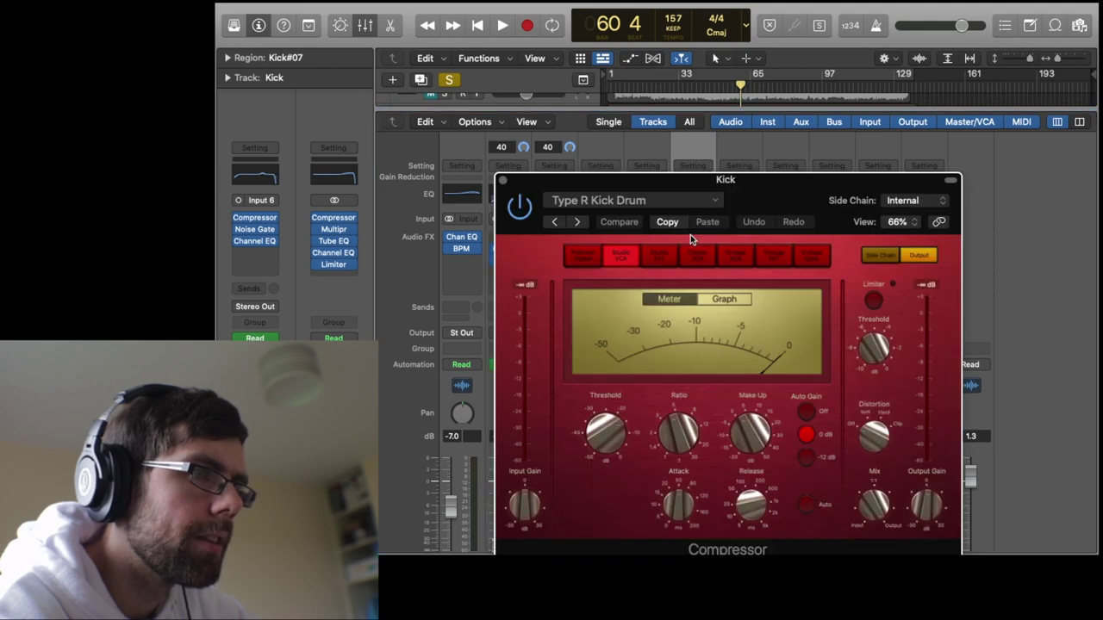
{"action": "left_click_drag", "start_coordinate": [741, 212], "coordinate": [743, 113]}
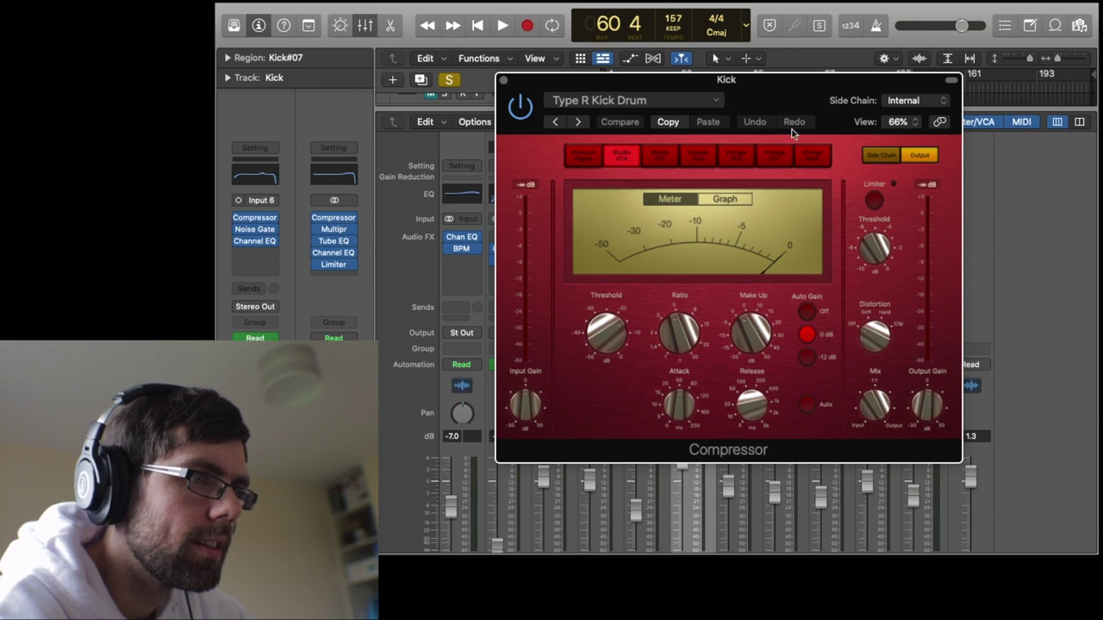
{"action": "left_click", "coordinate": [504, 81]}
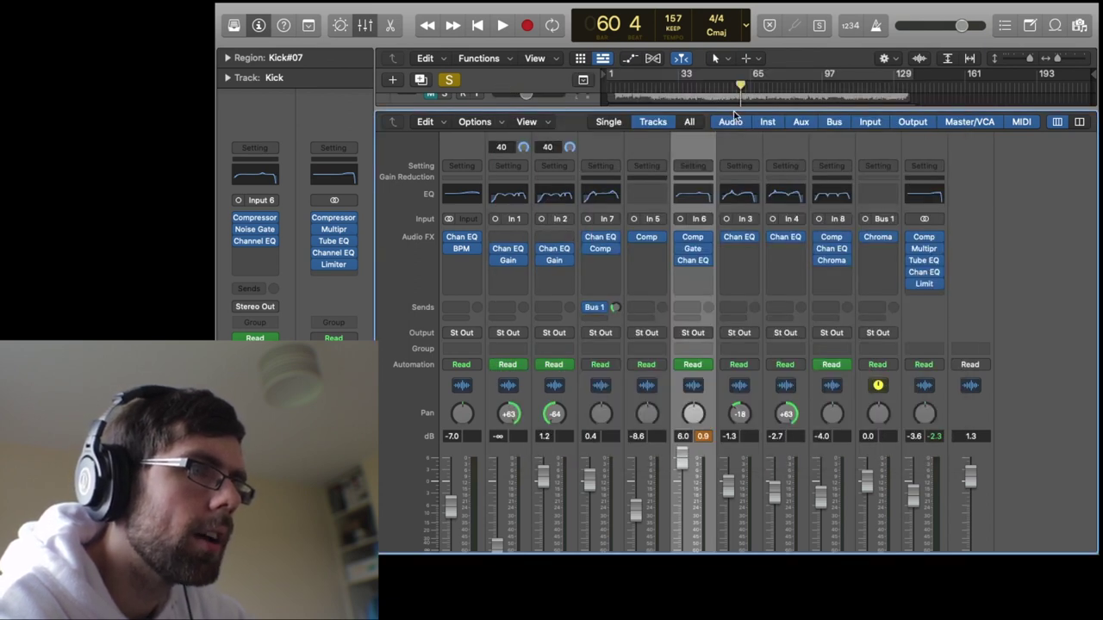
{"action": "left_click_drag", "start_coordinate": [735, 110], "coordinate": [737, 436]}
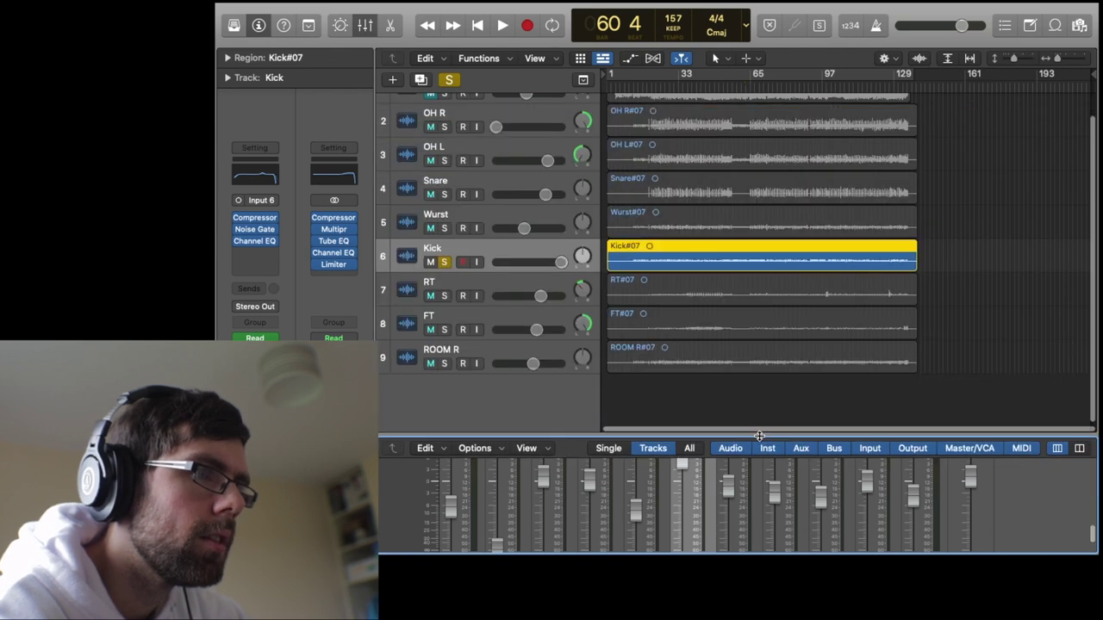
Unsolo the Kick, play the full drum mix from around bar 27, then solo the Wurst track.
{"action": "left_click", "coordinate": [444, 262]}
{"action": "key", "text": "super+a"}
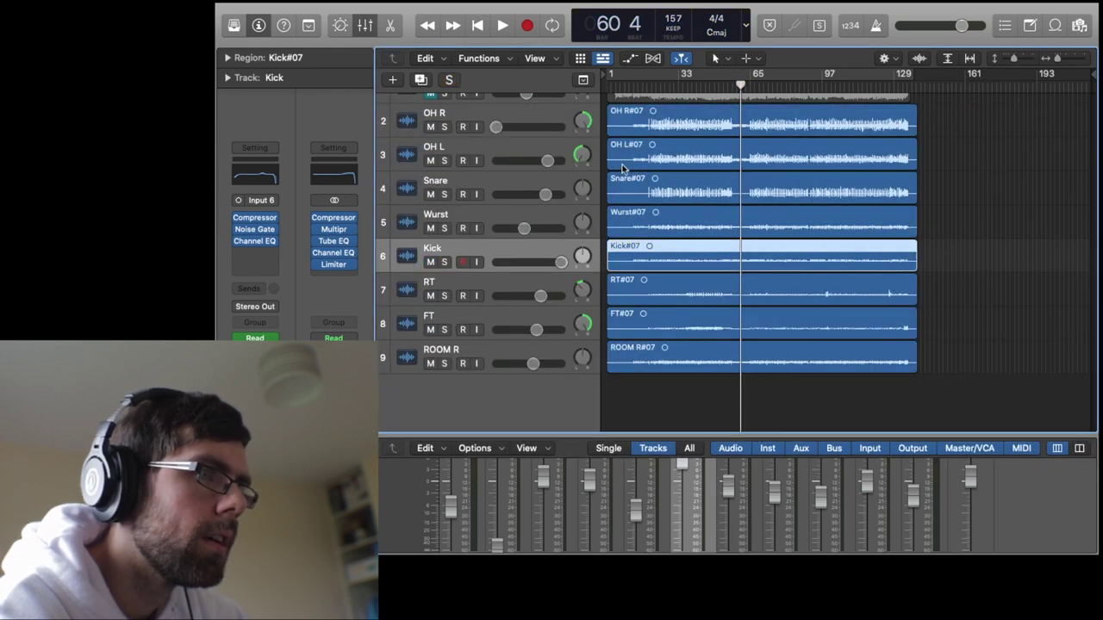
{"action": "left_click", "coordinate": [665, 93]}
{"action": "key", "text": "space"}
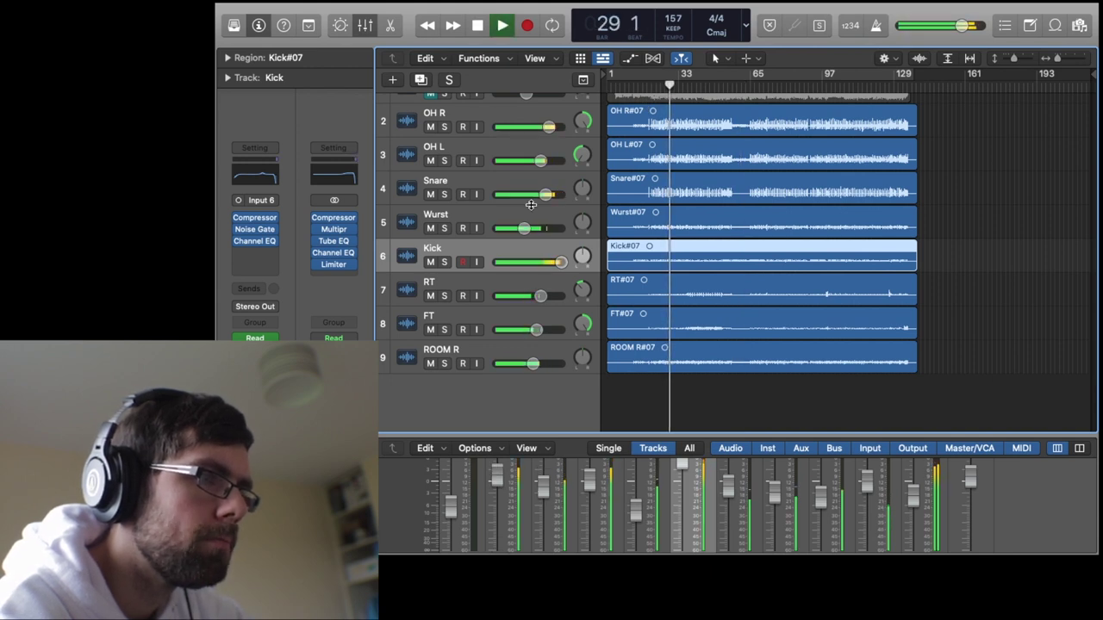
{"action": "key", "text": "space"}
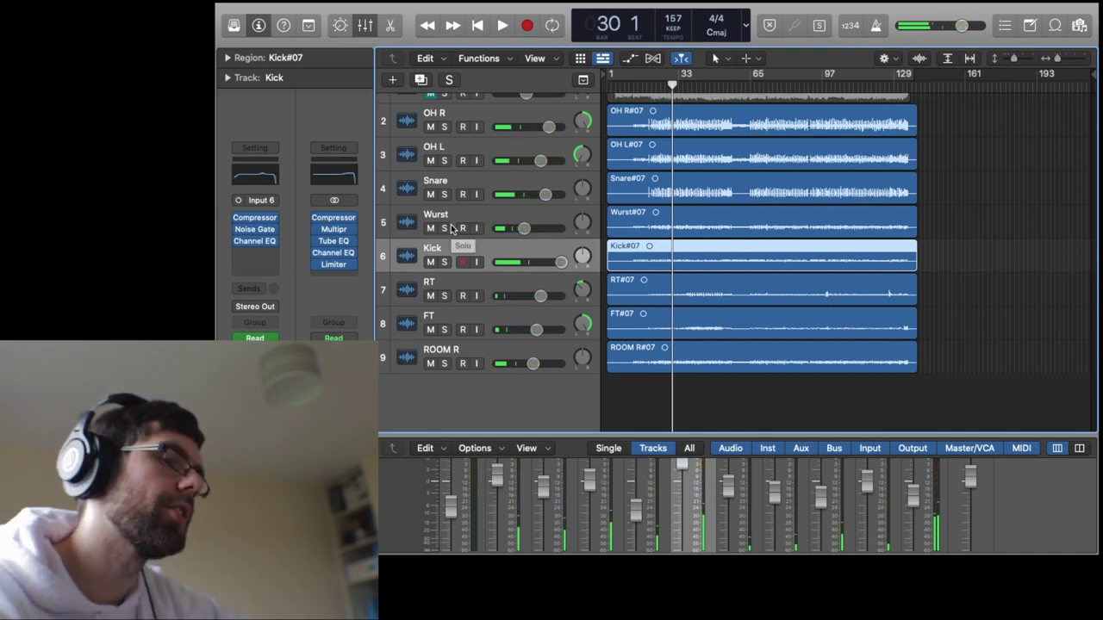
{"action": "left_click", "coordinate": [445, 228]}
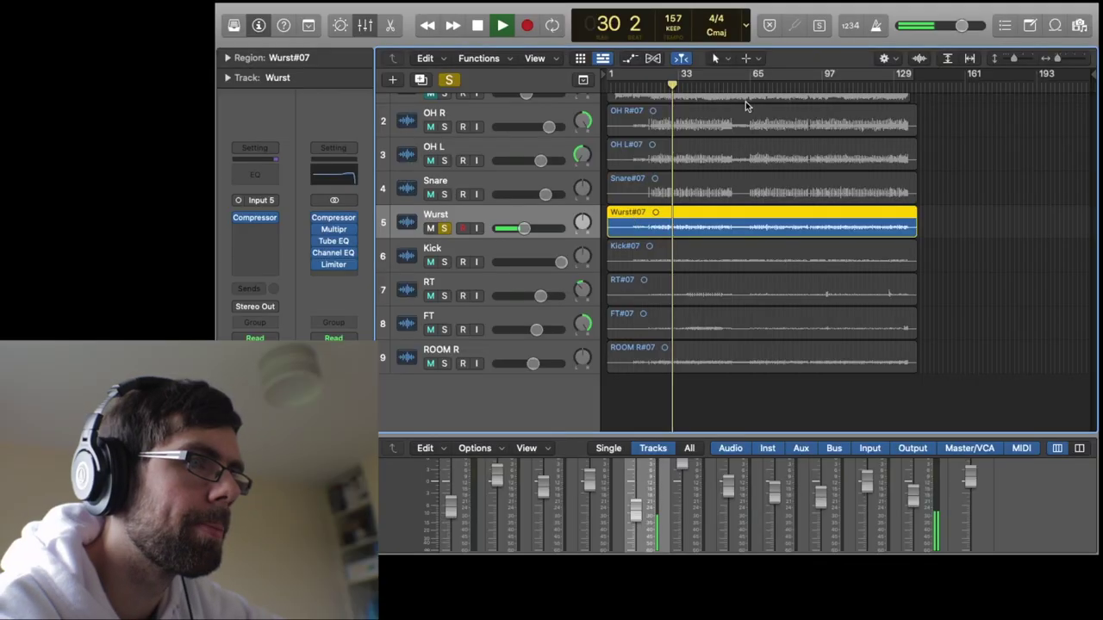
Select the OH R track and play it briefly, then stop playback.
{"action": "key", "text": "space"}
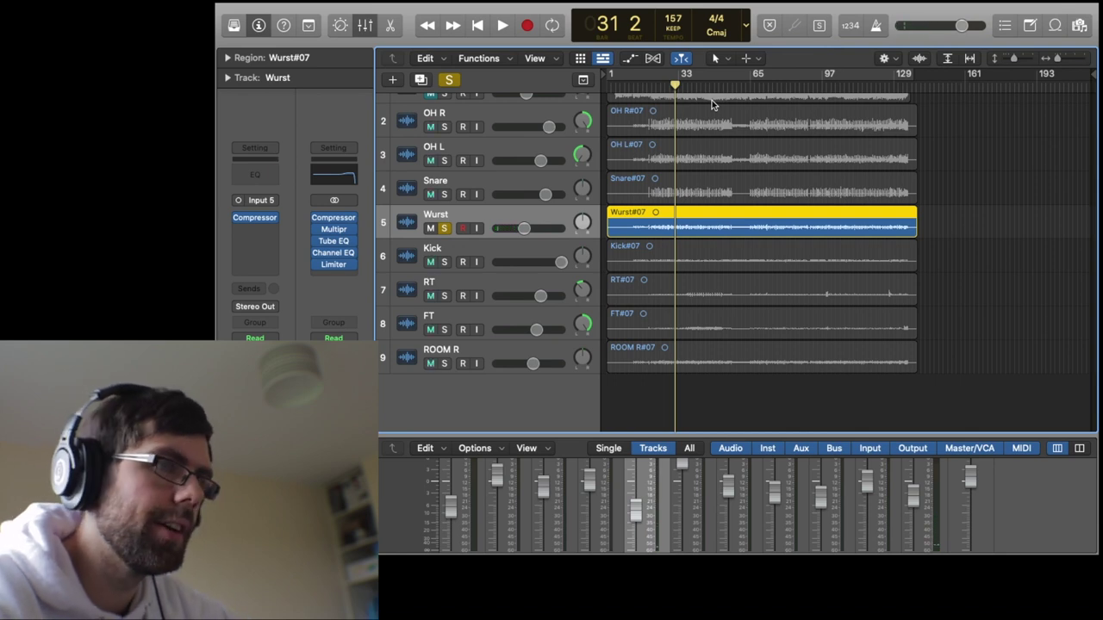
{"action": "left_click", "coordinate": [711, 101]}
{"action": "key", "text": "space"}
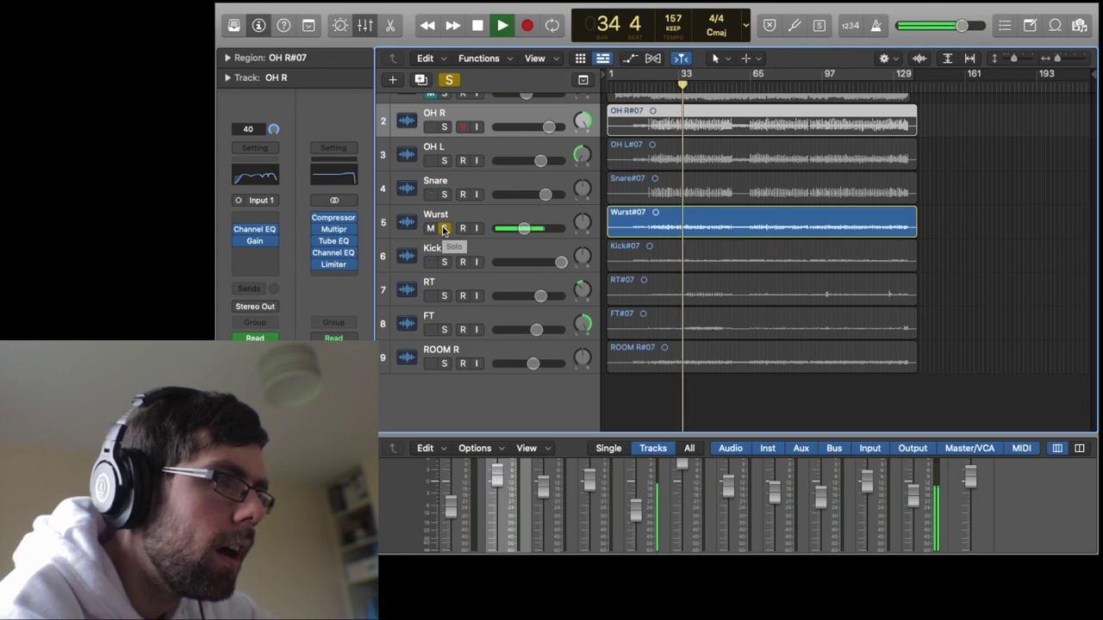
{"action": "key", "text": "space"}
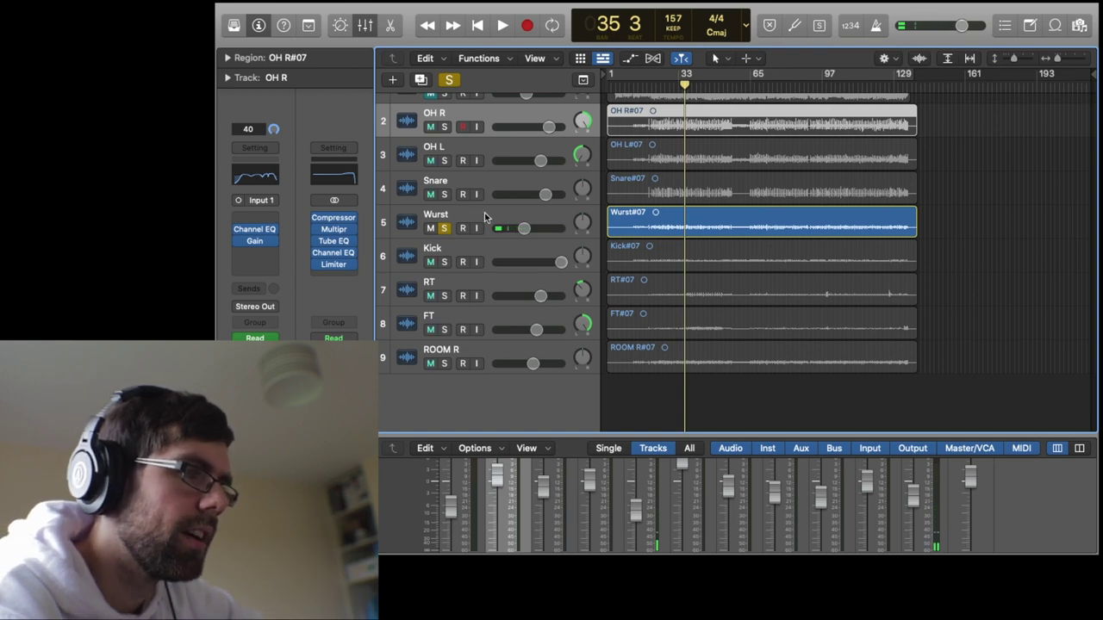
Bypass the Wurst track's Compressor and play from bar 26 to hear it unprocessed.
{"action": "left_click", "coordinate": [484, 215]}
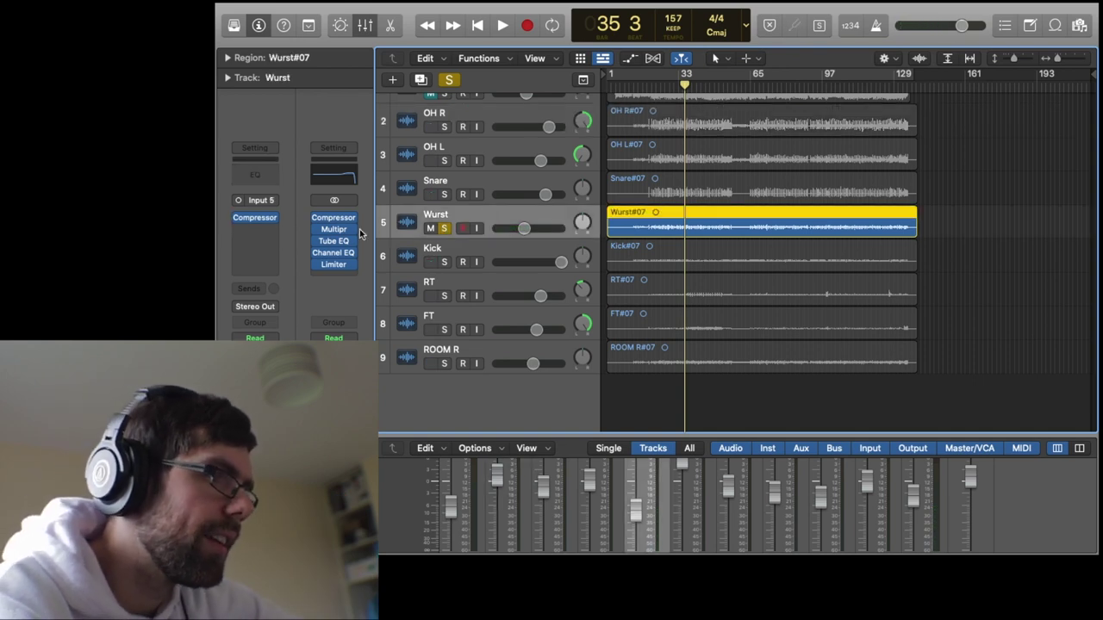
{"action": "mouse_move", "coordinate": [264, 222]}
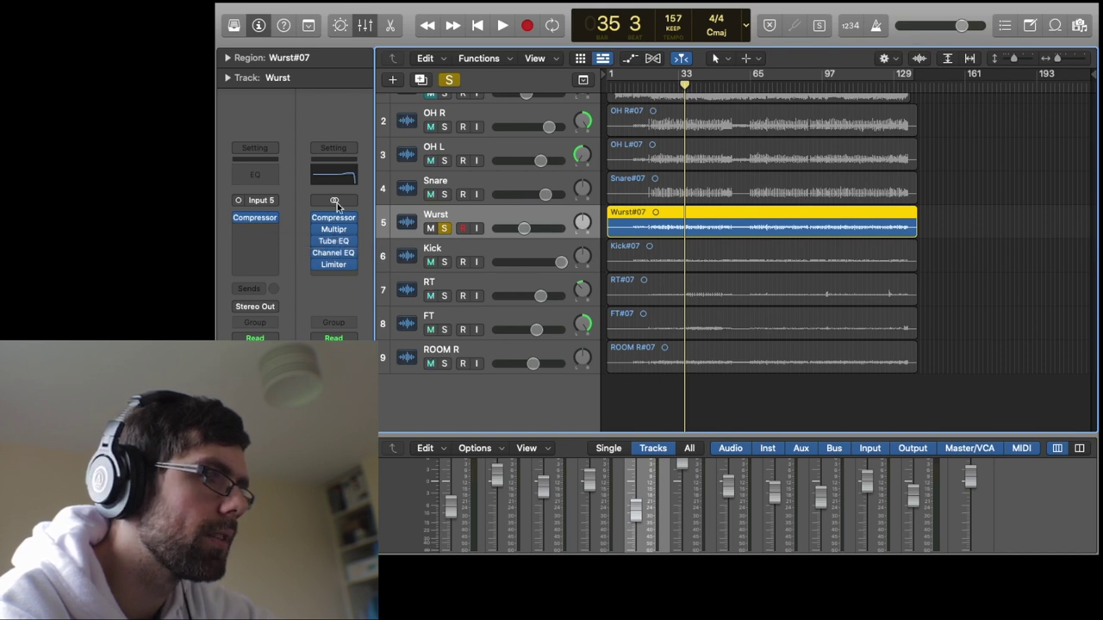
{"action": "left_click", "coordinate": [239, 219]}
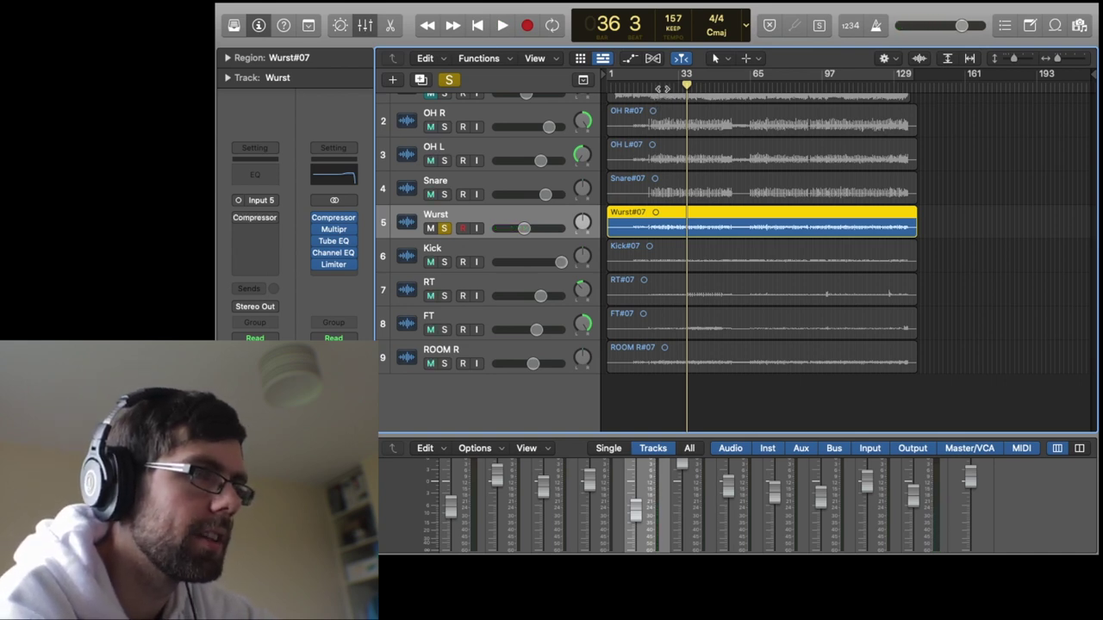
{"action": "key", "text": "space"}
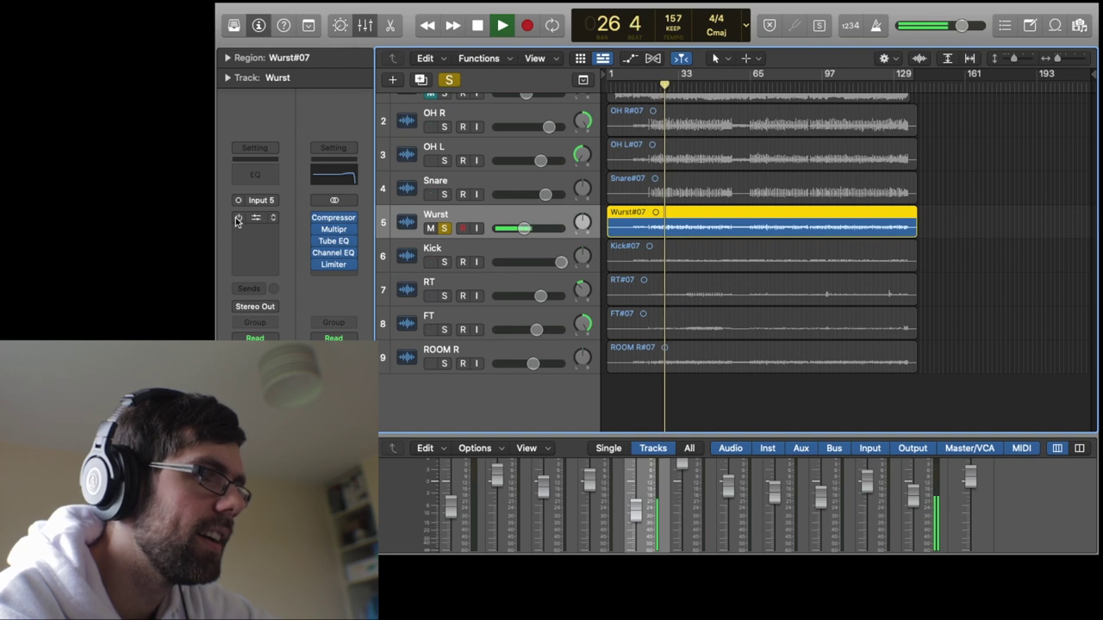
Re-enable the Wurst Compressor and open its window, positioned to keep the faders visible.
{"action": "left_click", "coordinate": [239, 218]}
{"action": "left_click", "coordinate": [256, 219]}
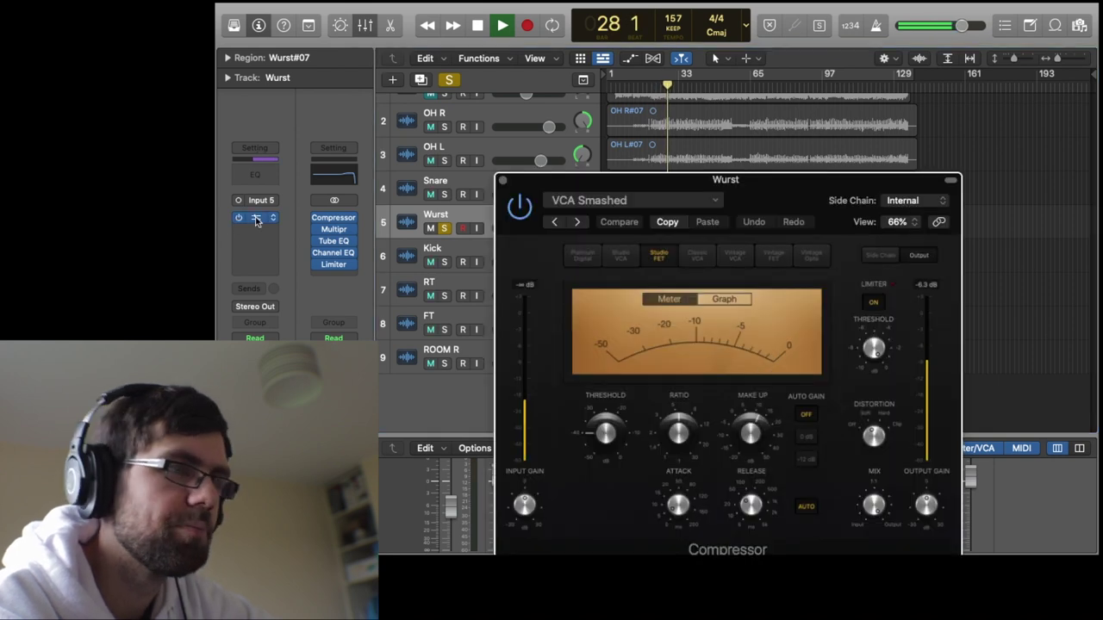
{"action": "key", "text": "space"}
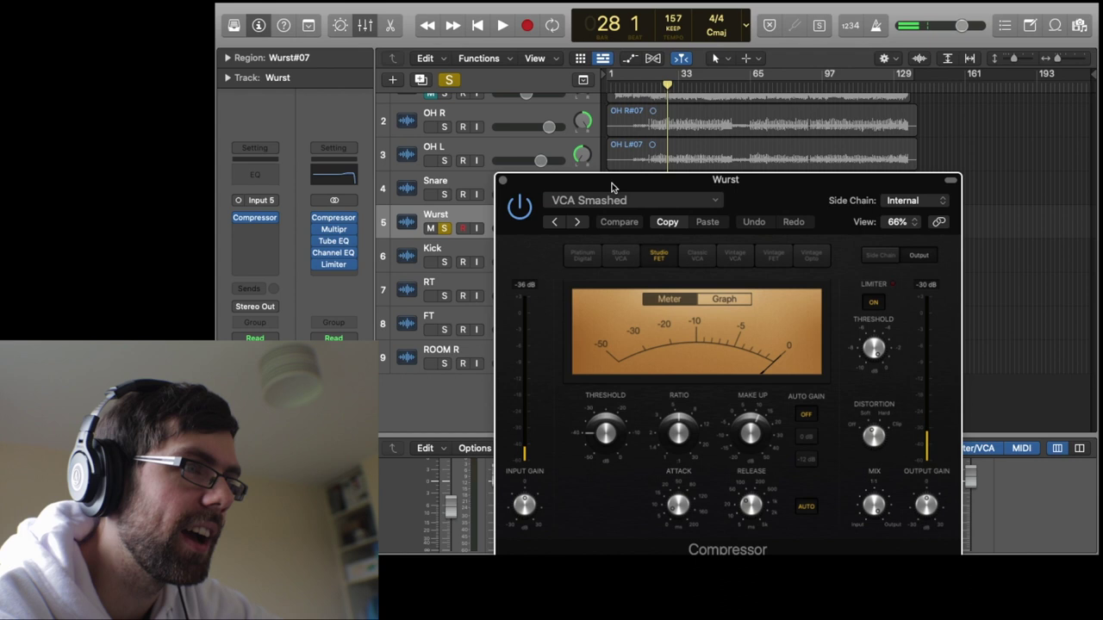
{"action": "left_click_drag", "start_coordinate": [611, 187], "coordinate": [607, 79]}
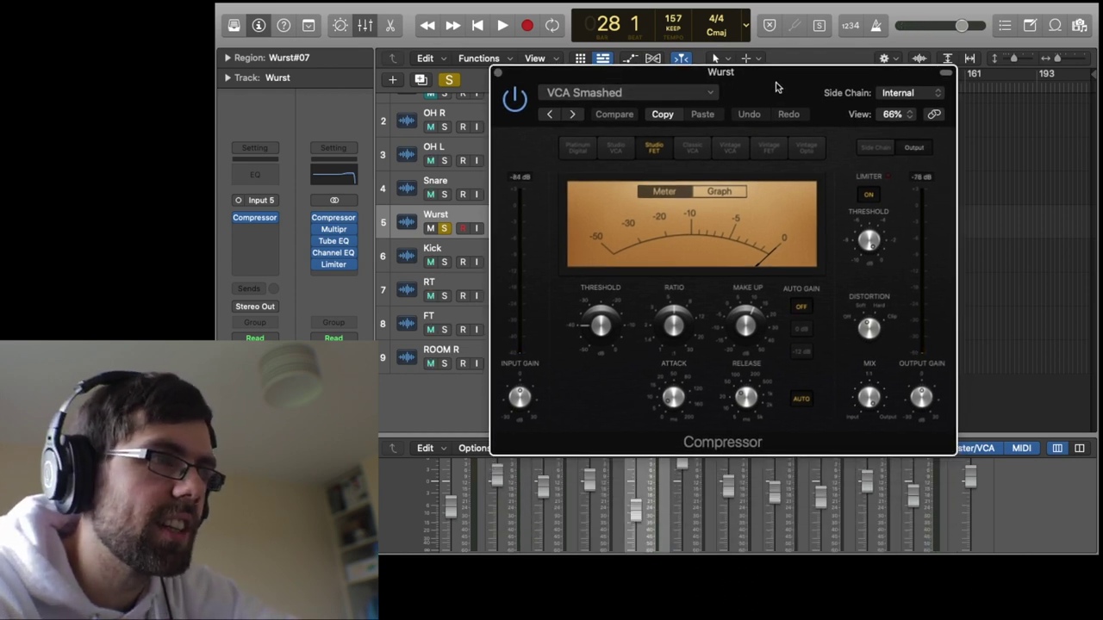
{"action": "left_click_drag", "start_coordinate": [775, 87], "coordinate": [760, 107]}
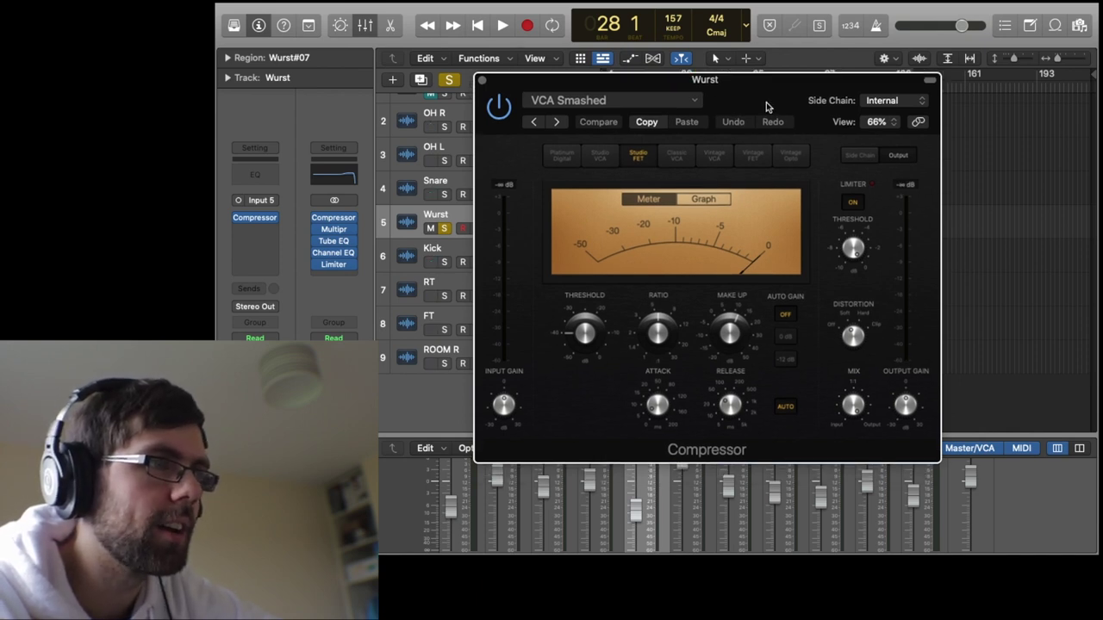
{"action": "left_click_drag", "start_coordinate": [766, 108], "coordinate": [746, 107]}
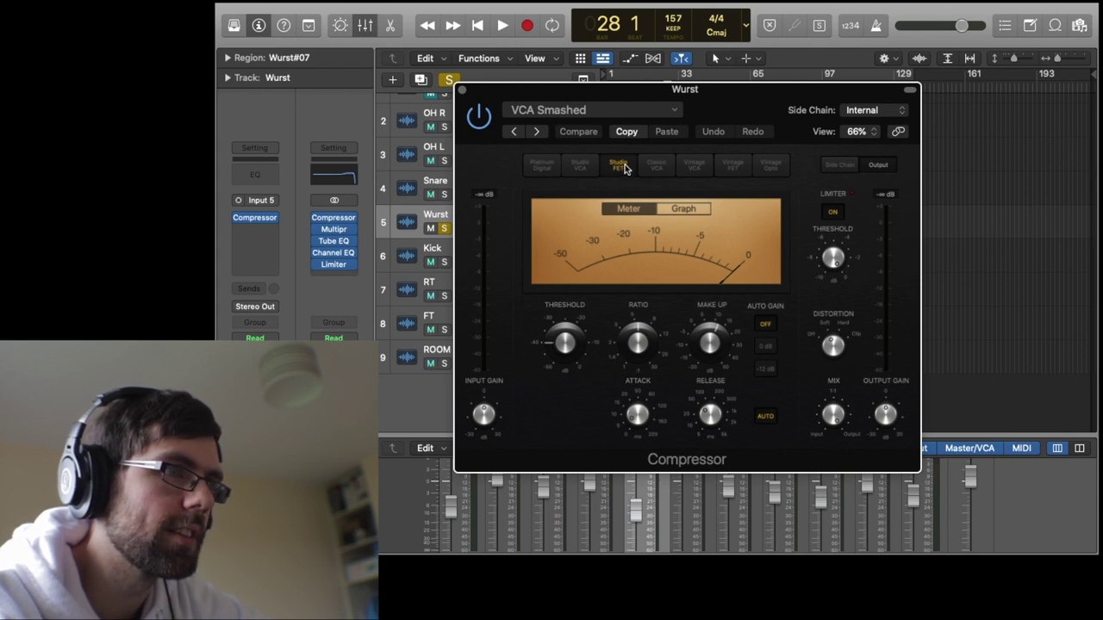
{"action": "left_click_drag", "start_coordinate": [712, 102], "coordinate": [743, 126]}
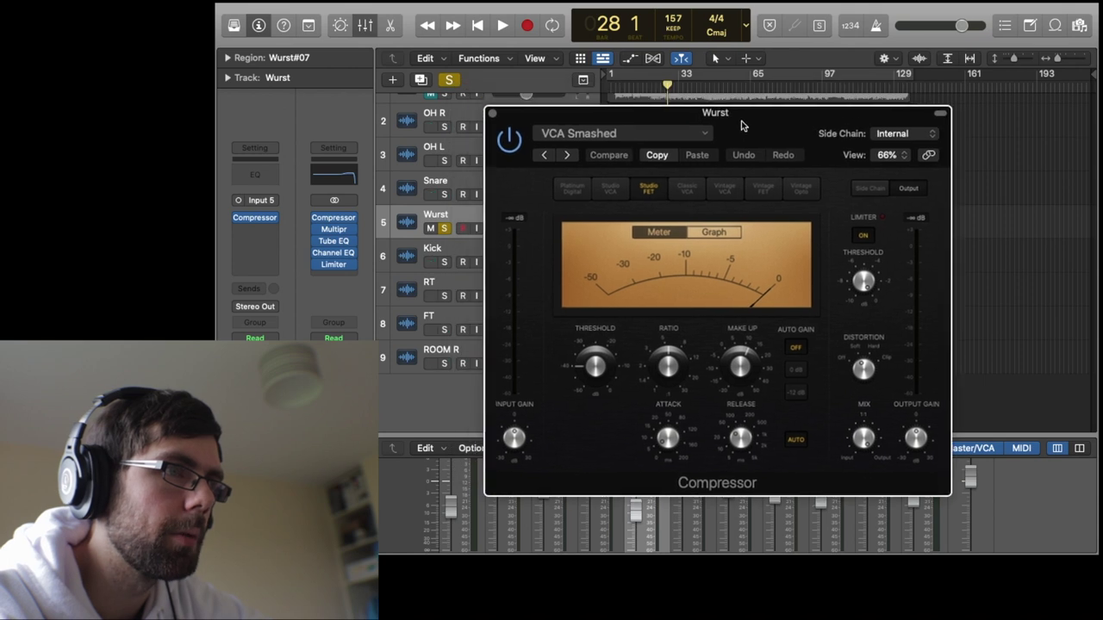
During playback, try Studio VCA, Classic VCA and Vintage VCA, then return to Studio FET.
{"action": "key", "text": "space"}
{"action": "left_click", "coordinate": [610, 187]}
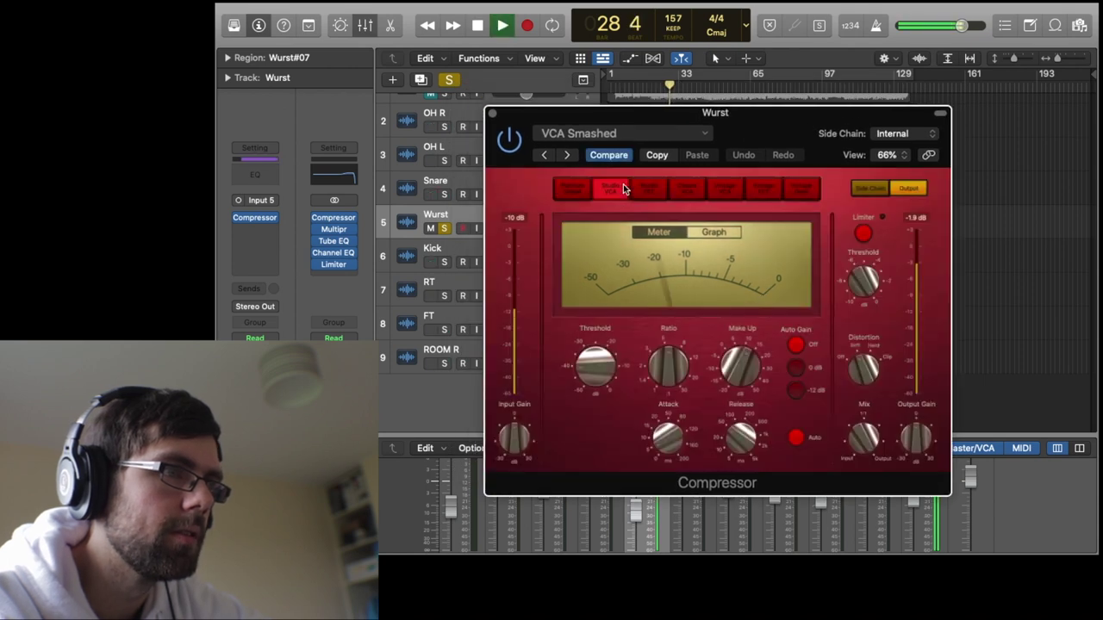
{"action": "left_click", "coordinate": [686, 188]}
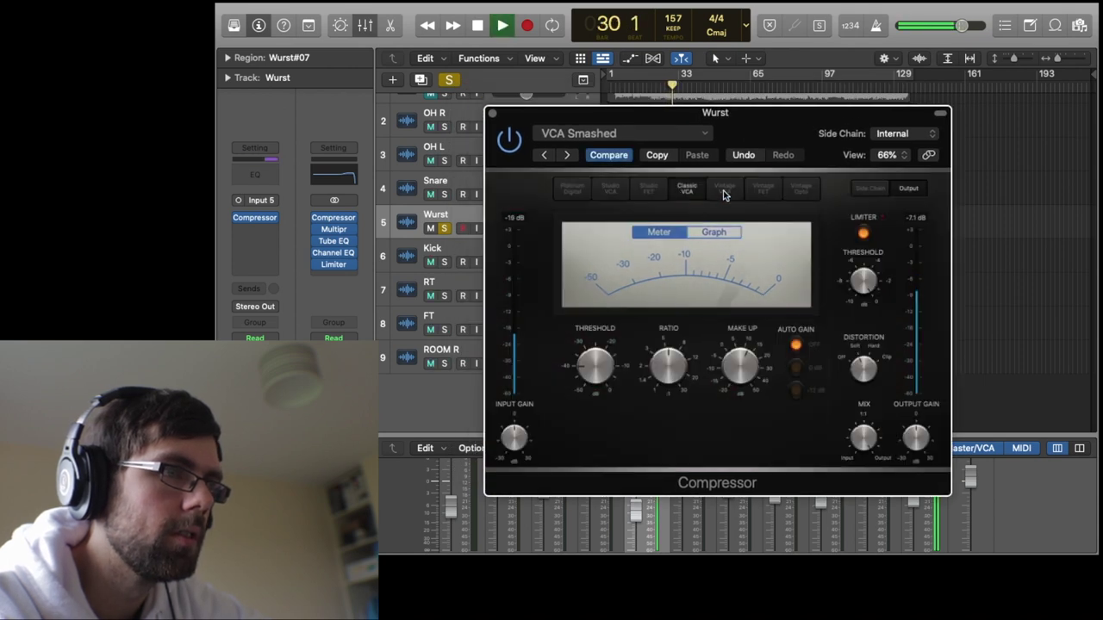
{"action": "left_click", "coordinate": [725, 189]}
{"action": "left_click", "coordinate": [648, 188]}
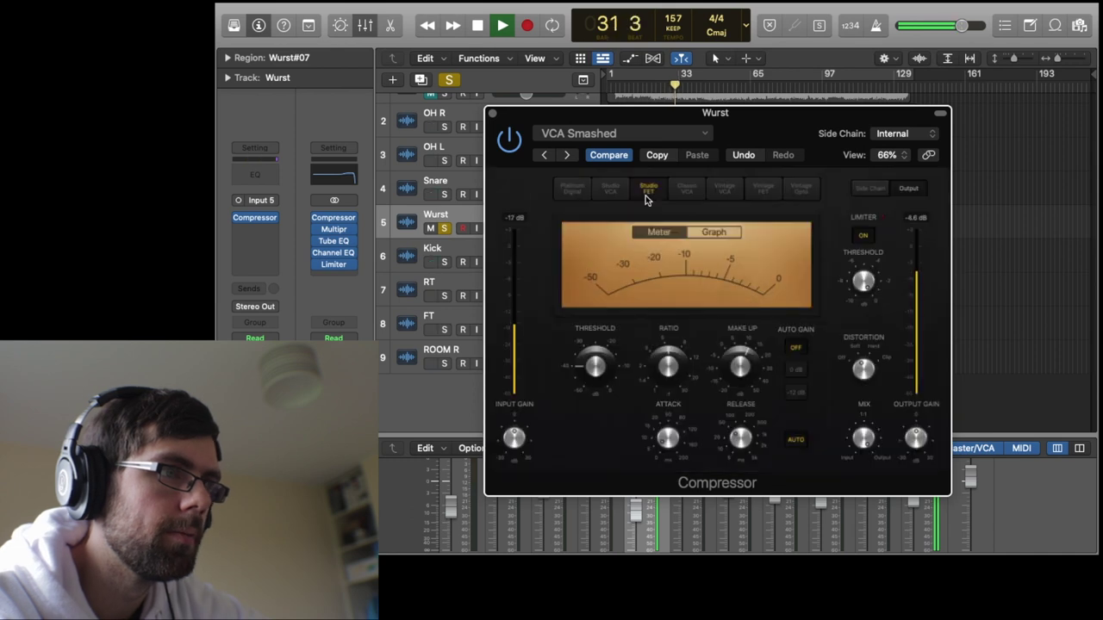
{"action": "key", "text": "space"}
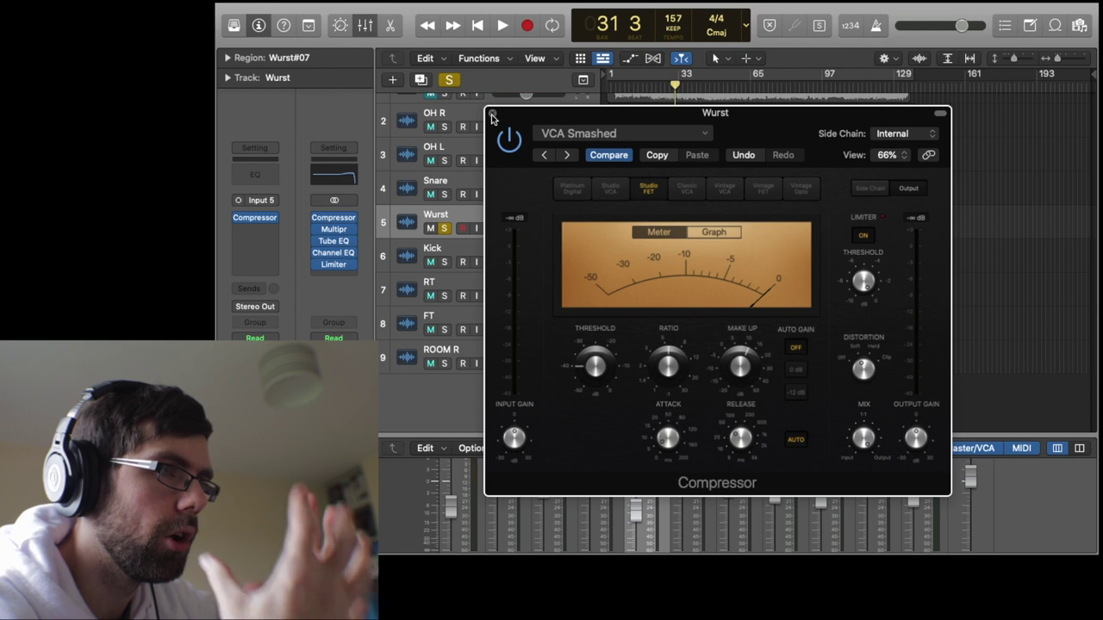
Close the compressor, unsolo Wurst, and toggle its mute while playing from bar 26.
{"action": "left_click", "coordinate": [492, 113]}
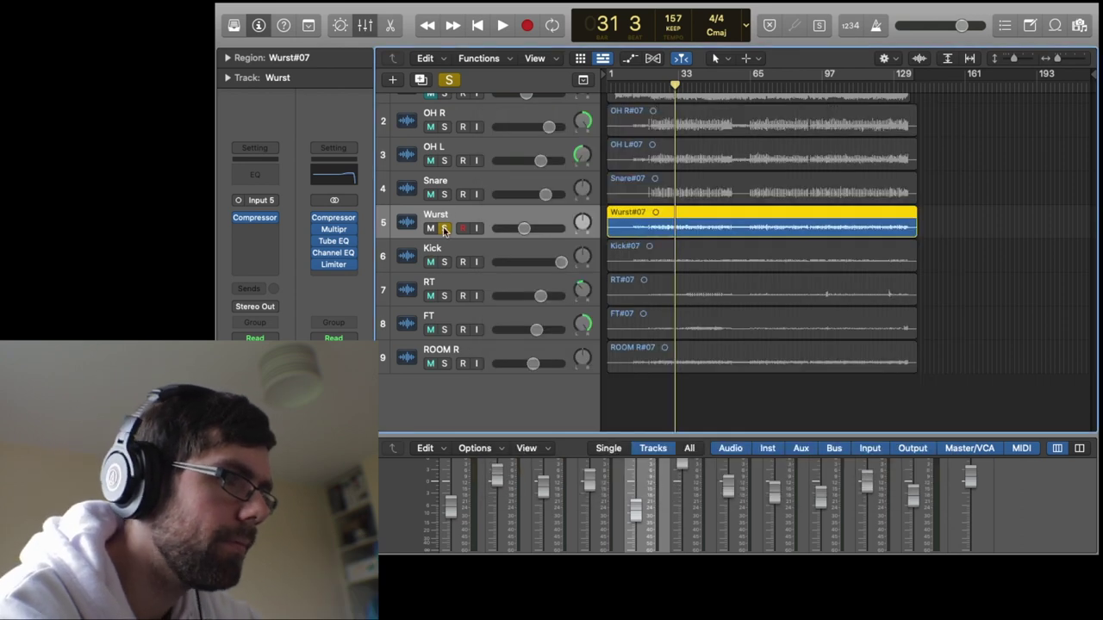
{"action": "left_click", "coordinate": [445, 229]}
{"action": "key", "text": "space"}
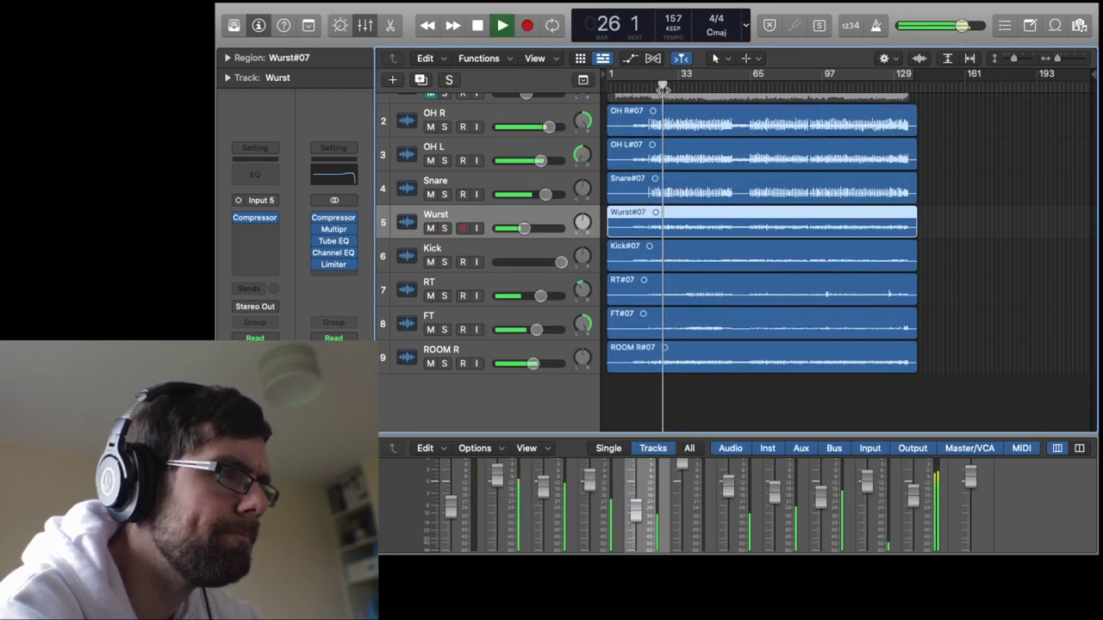
{"action": "left_click", "coordinate": [431, 228]}
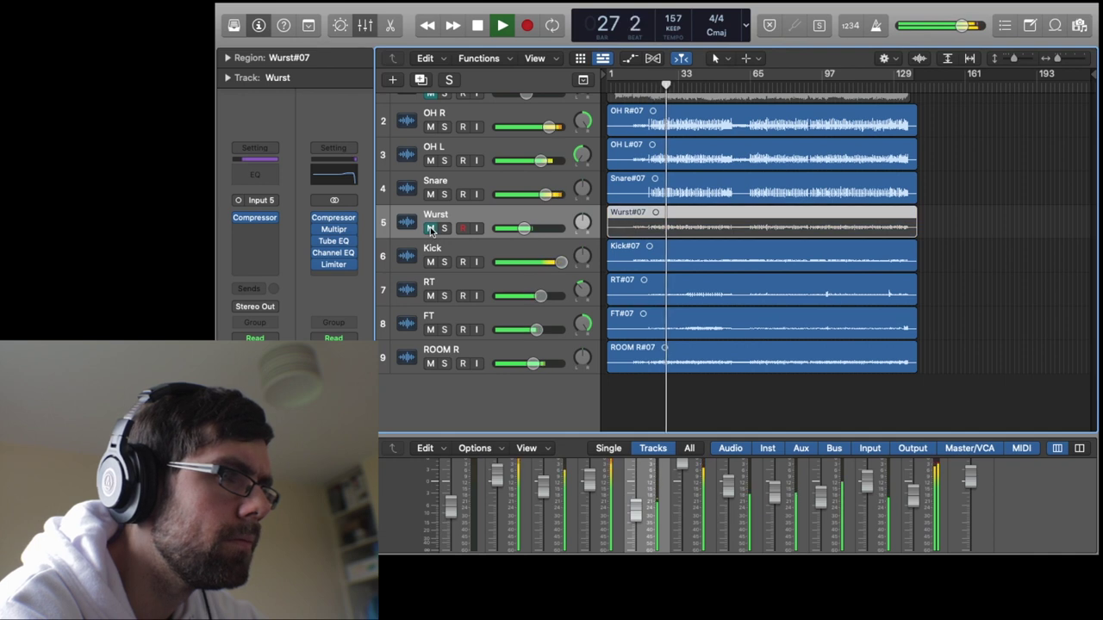
{"action": "left_click", "coordinate": [431, 229]}
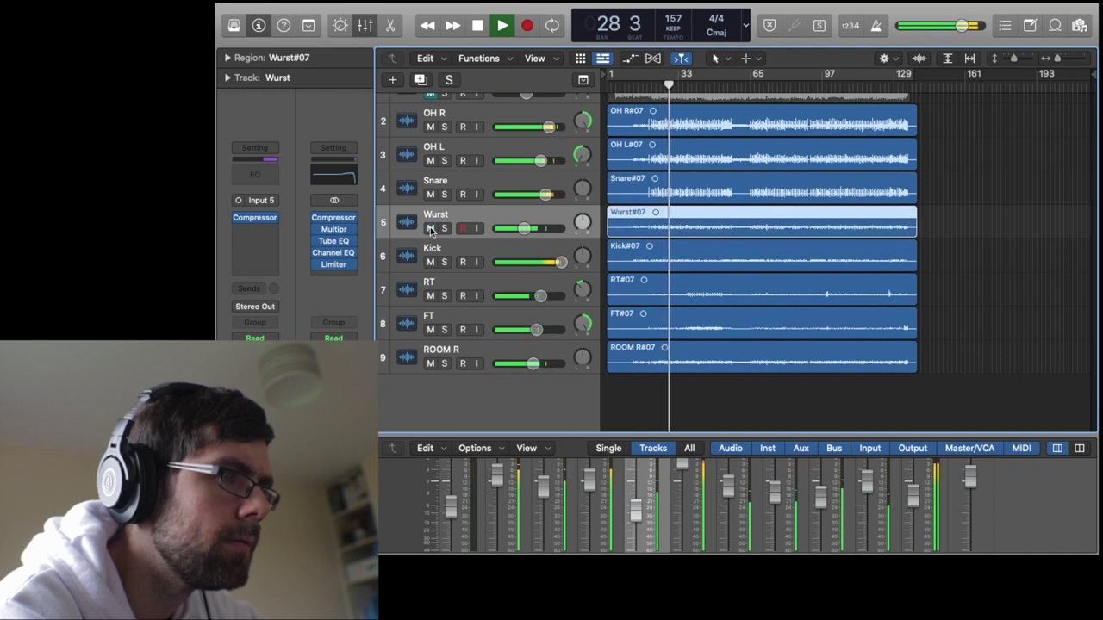
{"action": "left_click", "coordinate": [431, 228]}
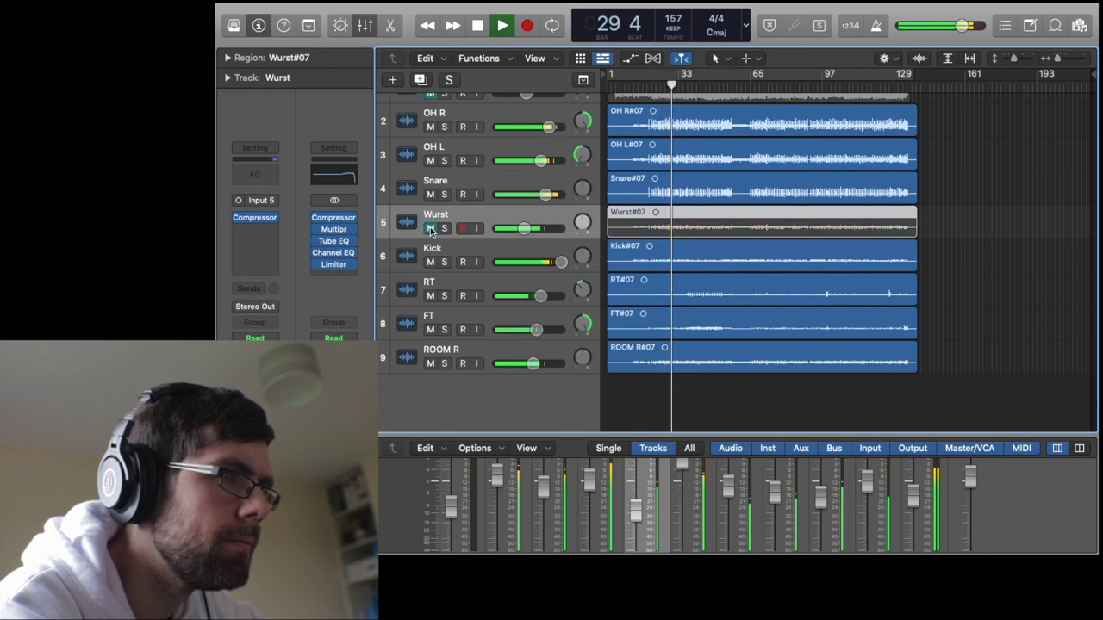
{"action": "left_click", "coordinate": [431, 229]}
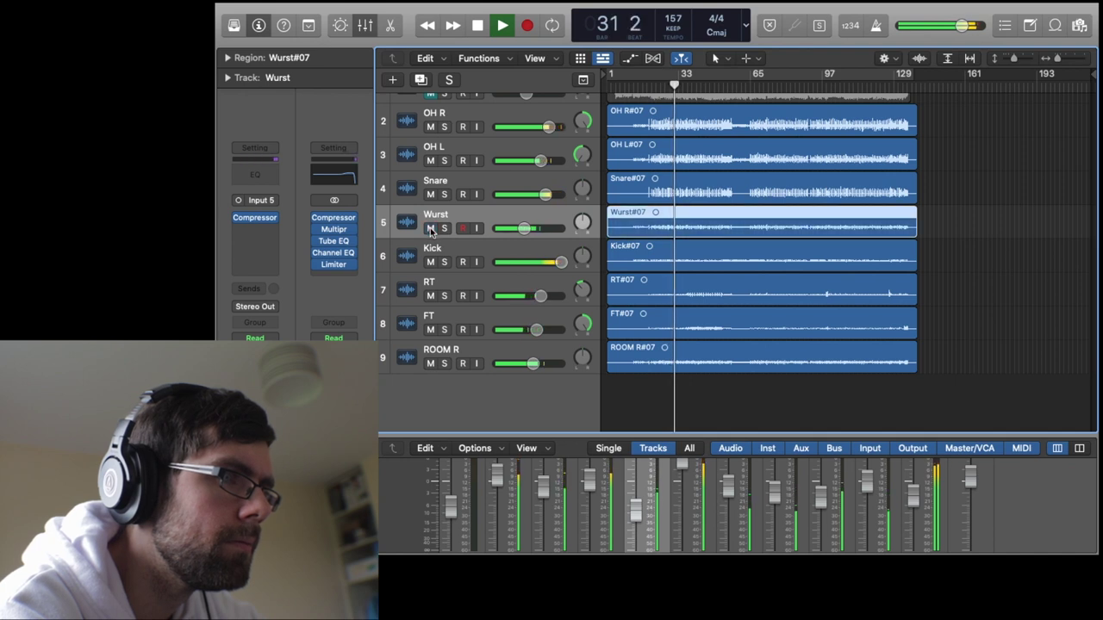
{"action": "key", "text": "space"}
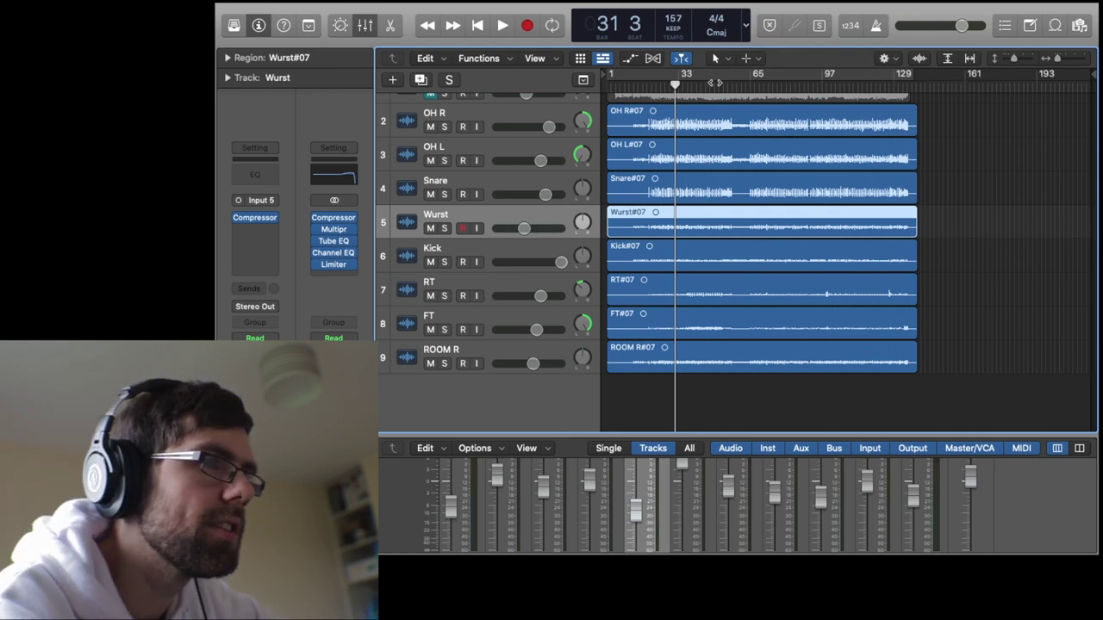
From bar 41, toggle Wurst's mute on and off three times during playback.
{"action": "left_click", "coordinate": [697, 89]}
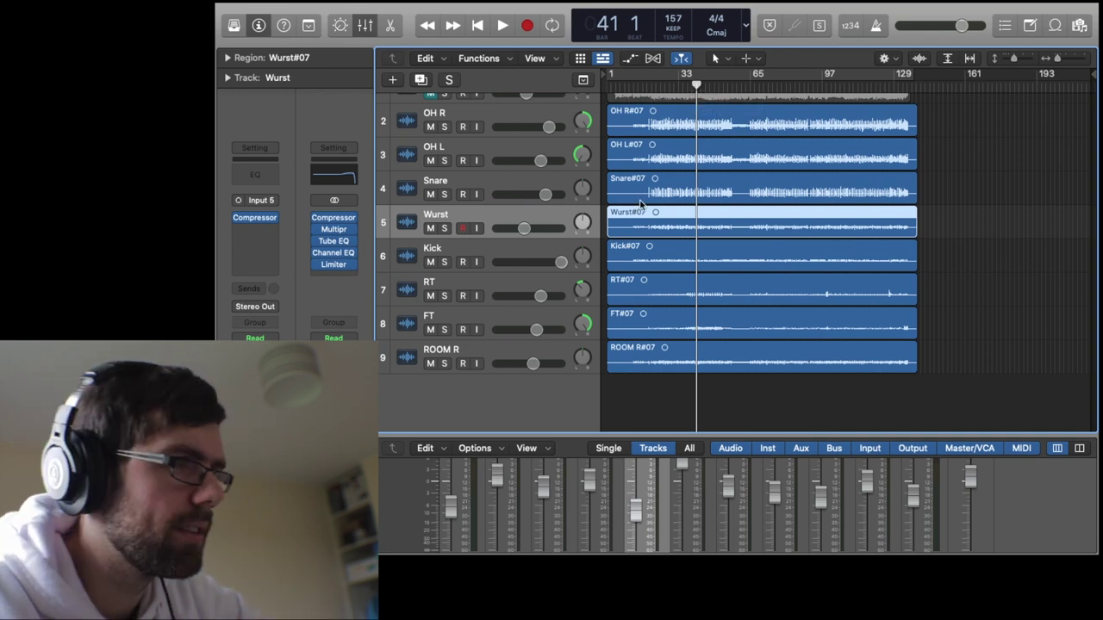
{"action": "key", "text": "space"}
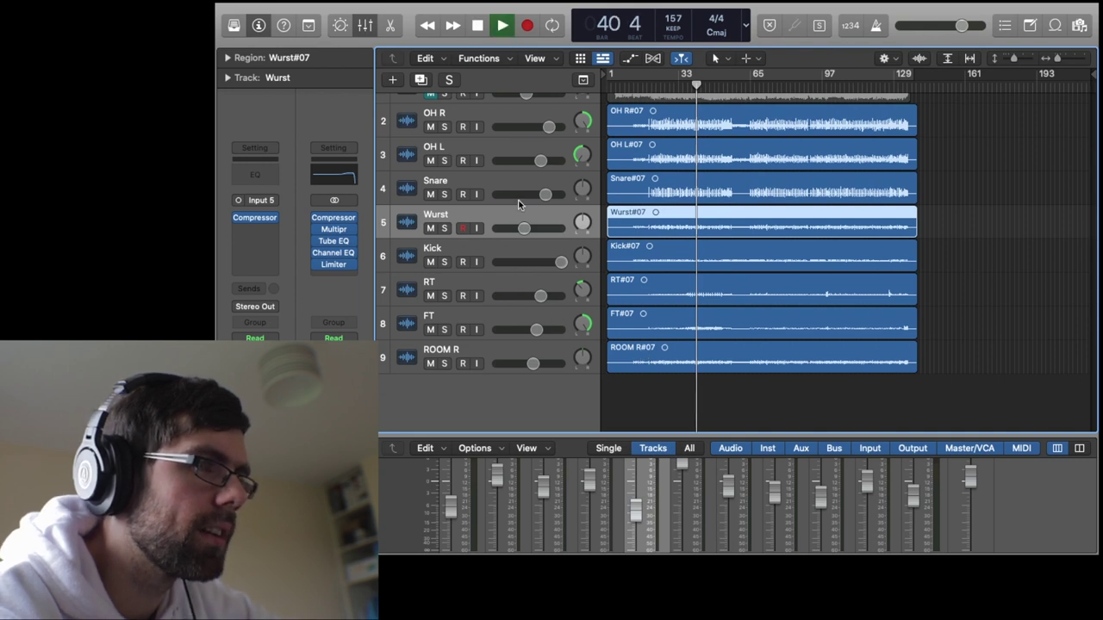
{"action": "left_click", "coordinate": [430, 229]}
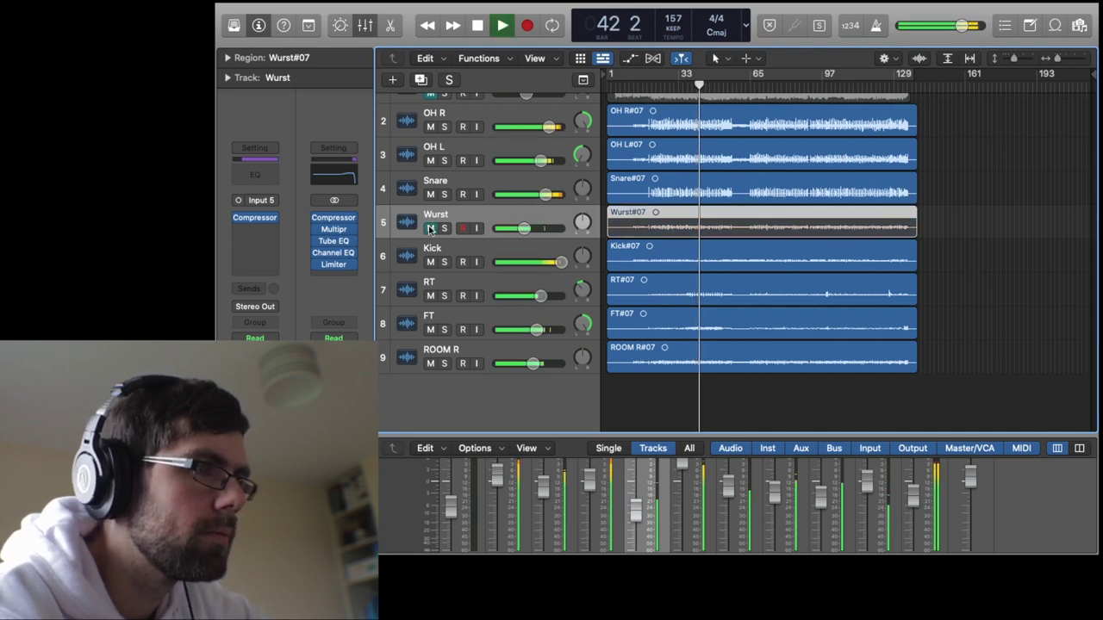
{"action": "left_click", "coordinate": [430, 228]}
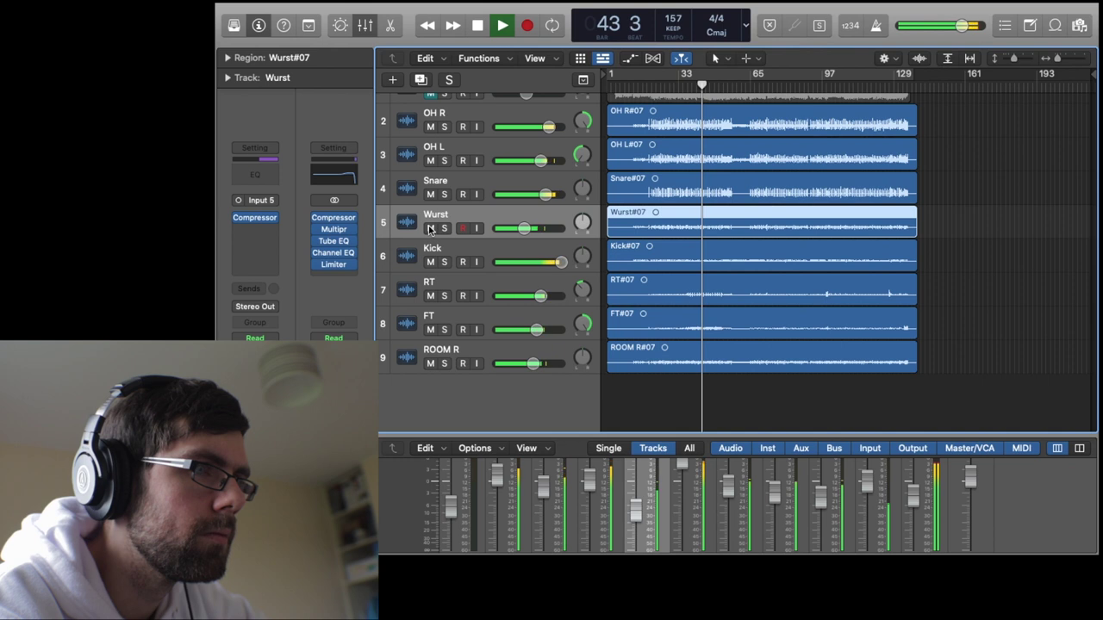
{"action": "left_click", "coordinate": [430, 228]}
{"action": "left_click", "coordinate": [430, 228]}
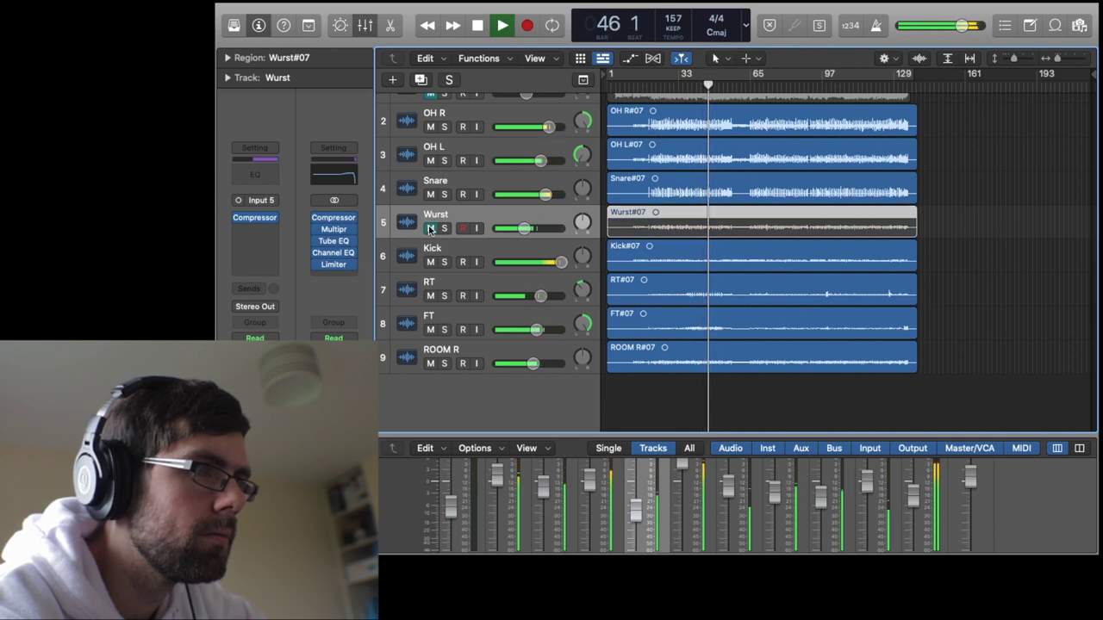
{"action": "left_click", "coordinate": [430, 228]}
{"action": "left_click", "coordinate": [430, 229]}
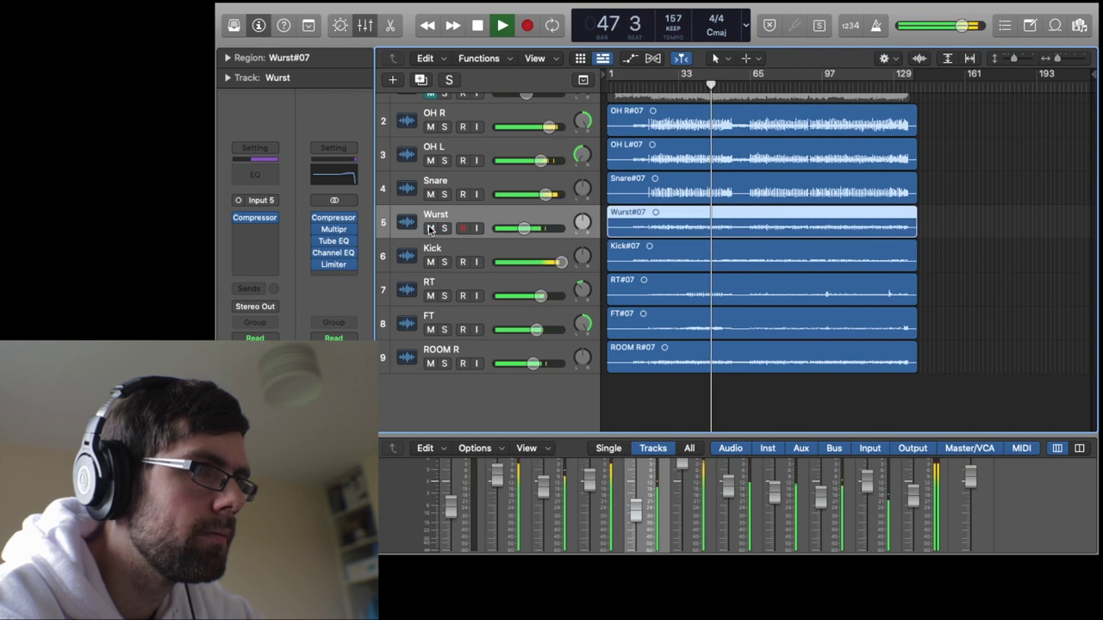
{"action": "key", "text": "space"}
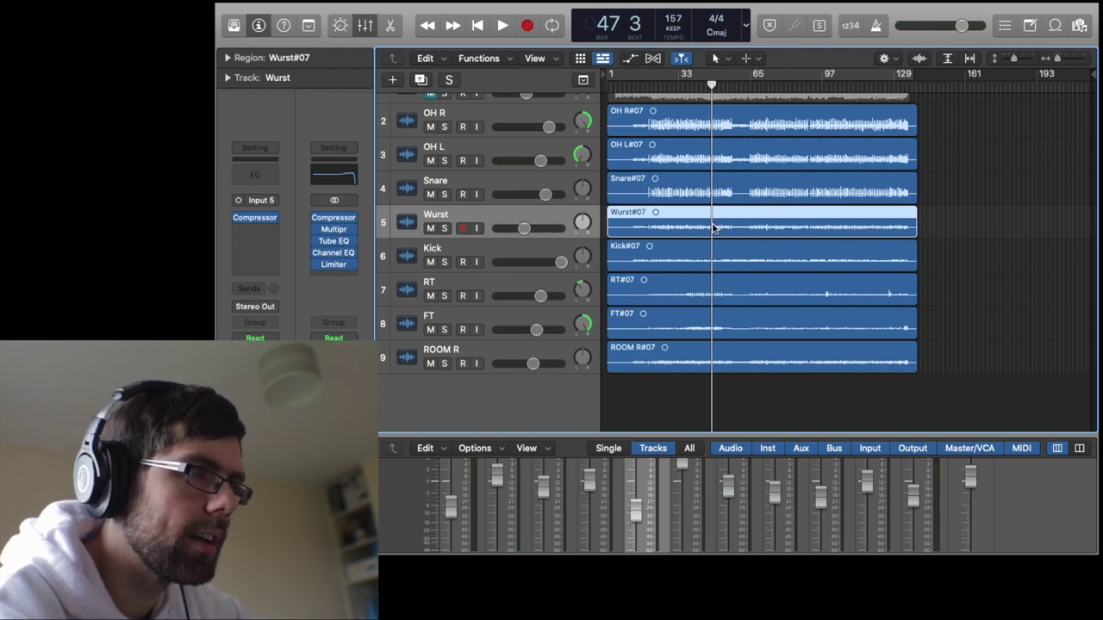
Solo Wurst and play it alone from around bar 35.
{"action": "left_click", "coordinate": [444, 228]}
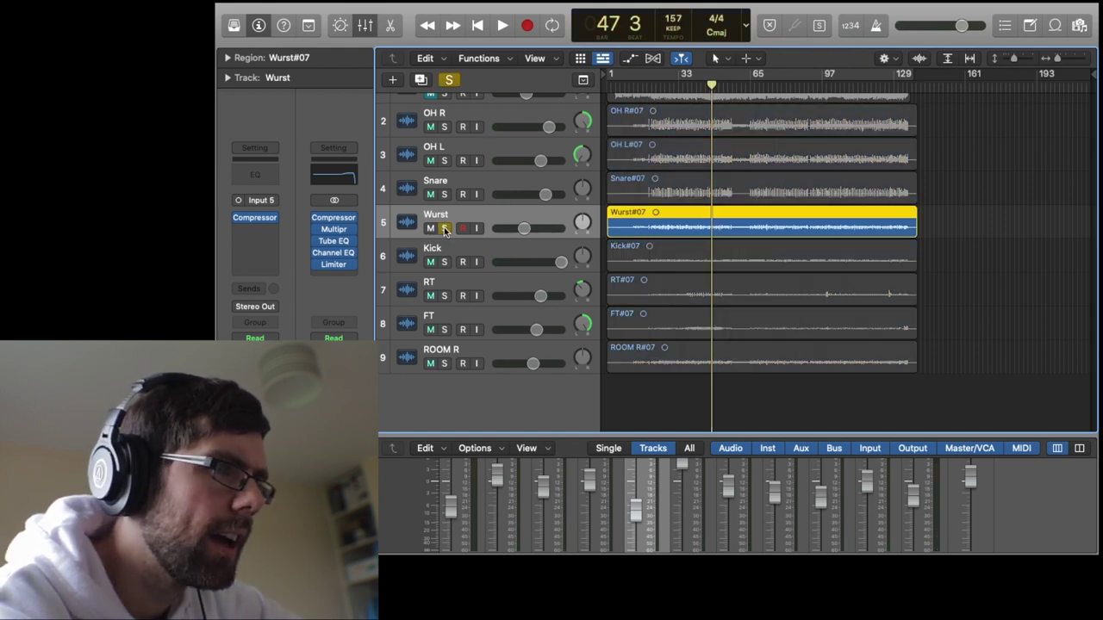
{"action": "left_click", "coordinate": [681, 83]}
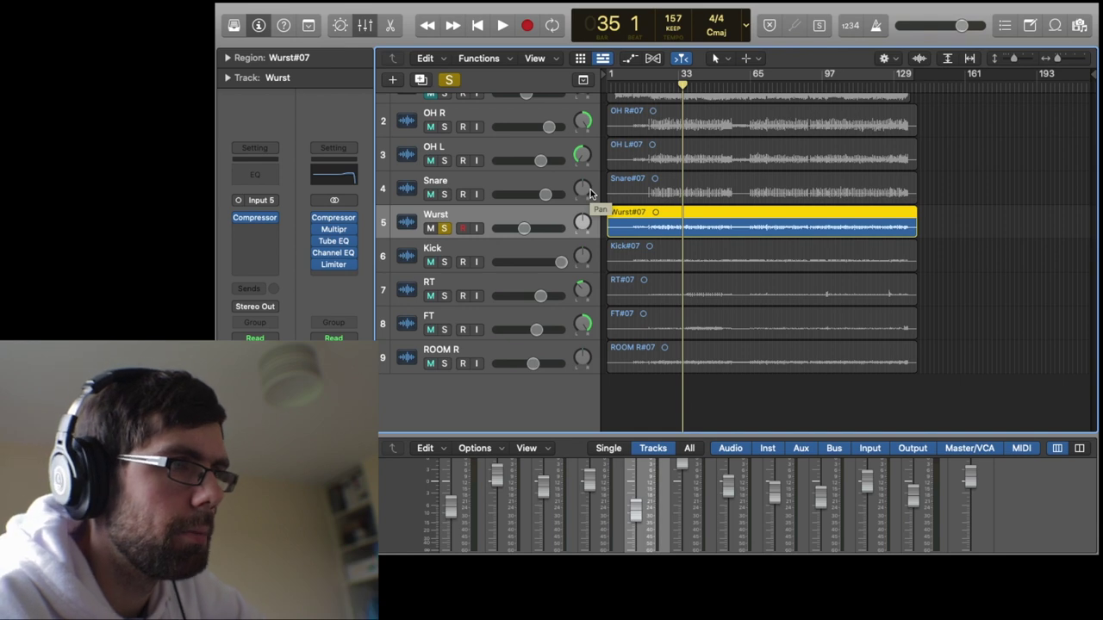
{"action": "mouse_move", "coordinate": [683, 87]}
{"action": "left_mouse_down"}
{"action": "mouse_move", "coordinate": [664, 86]}
{"action": "mouse_move", "coordinate": [683, 86]}
{"action": "left_mouse_up"}
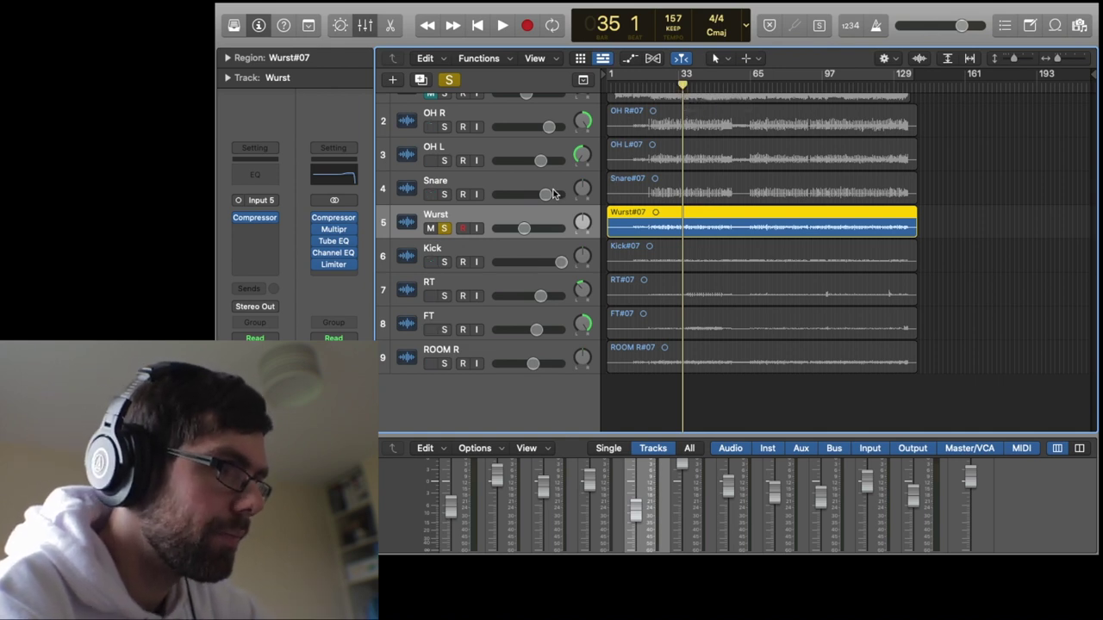
{"action": "left_click", "coordinate": [445, 229]}
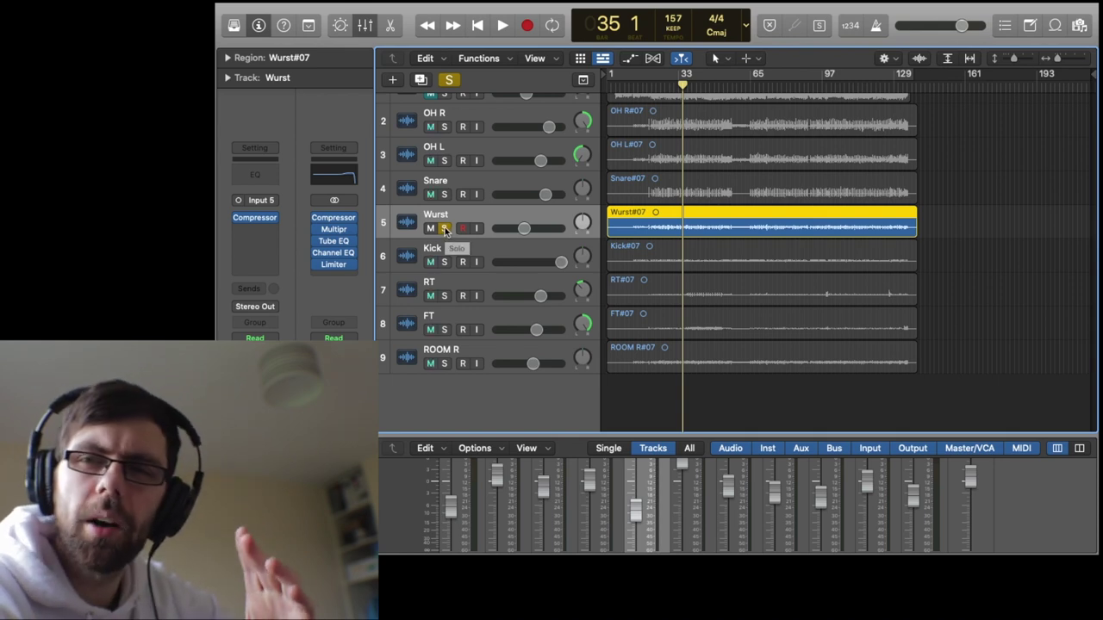
{"action": "key", "text": "space"}
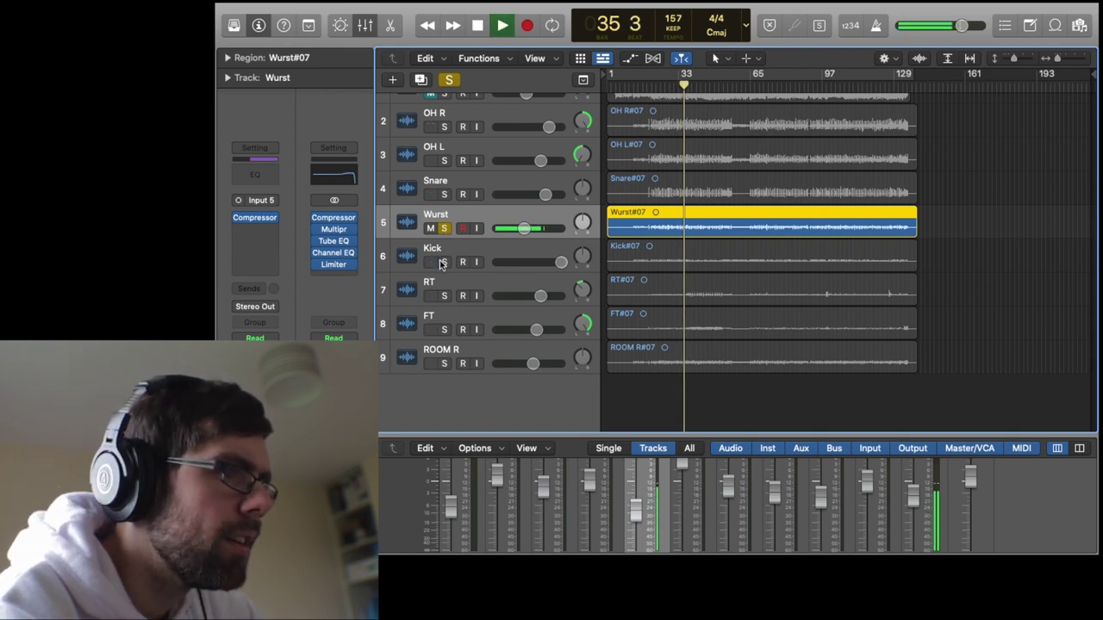
Solo the Kick and toggle Wurst's solo against it, then unsolo both tracks.
{"action": "left_click", "coordinate": [443, 262]}
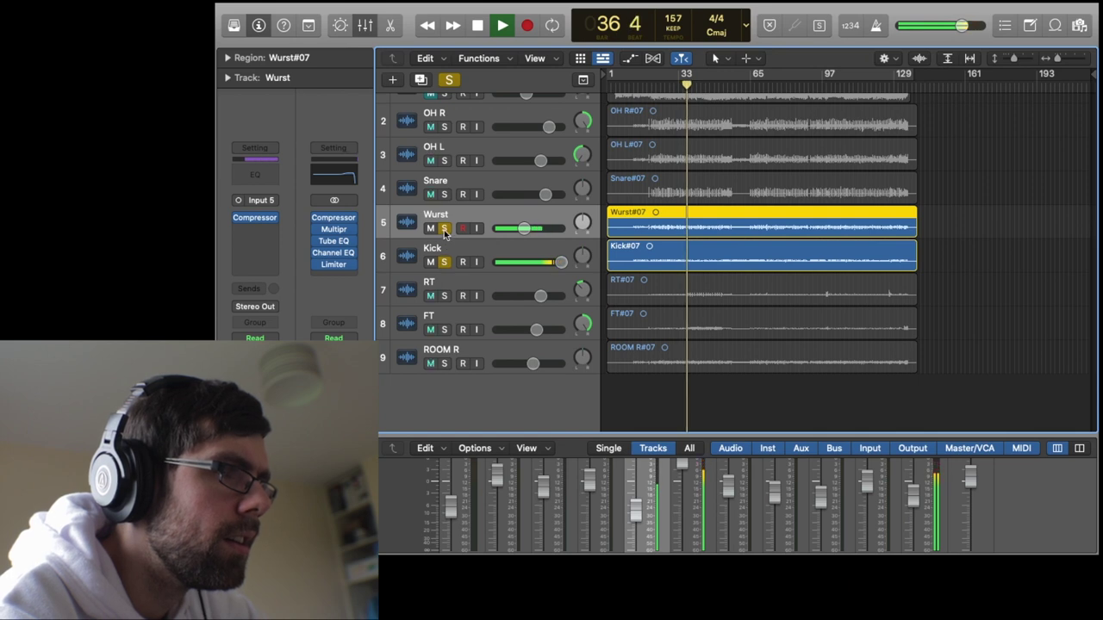
{"action": "left_click", "coordinate": [445, 229]}
{"action": "left_click", "coordinate": [445, 228]}
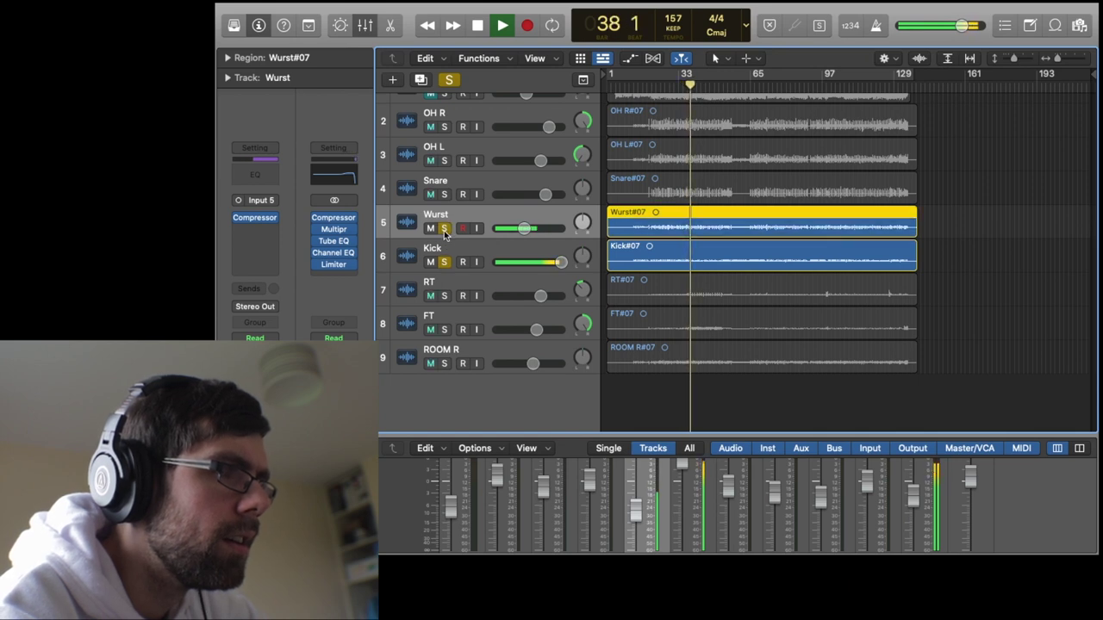
{"action": "left_click", "coordinate": [445, 229]}
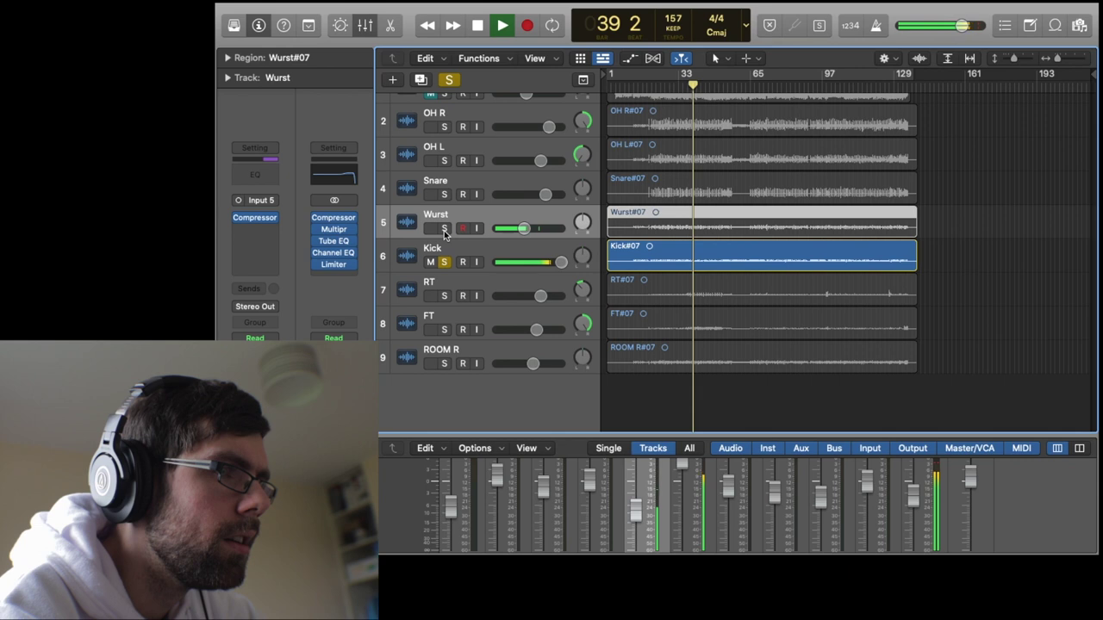
{"action": "left_click", "coordinate": [444, 228]}
{"action": "key", "text": "space"}
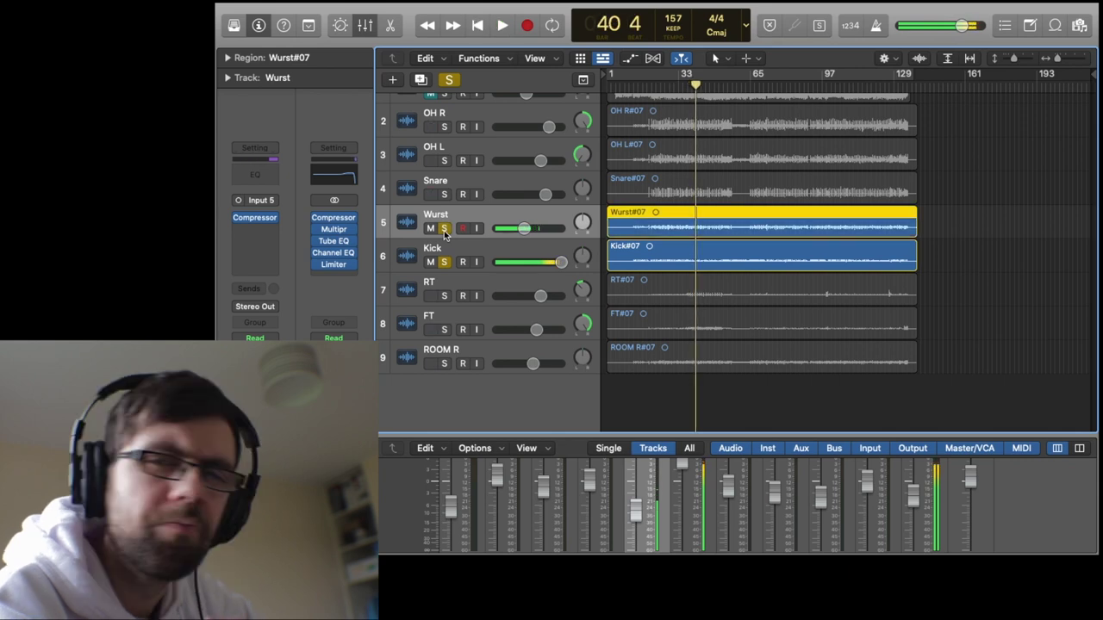
{"action": "left_click", "coordinate": [444, 229]}
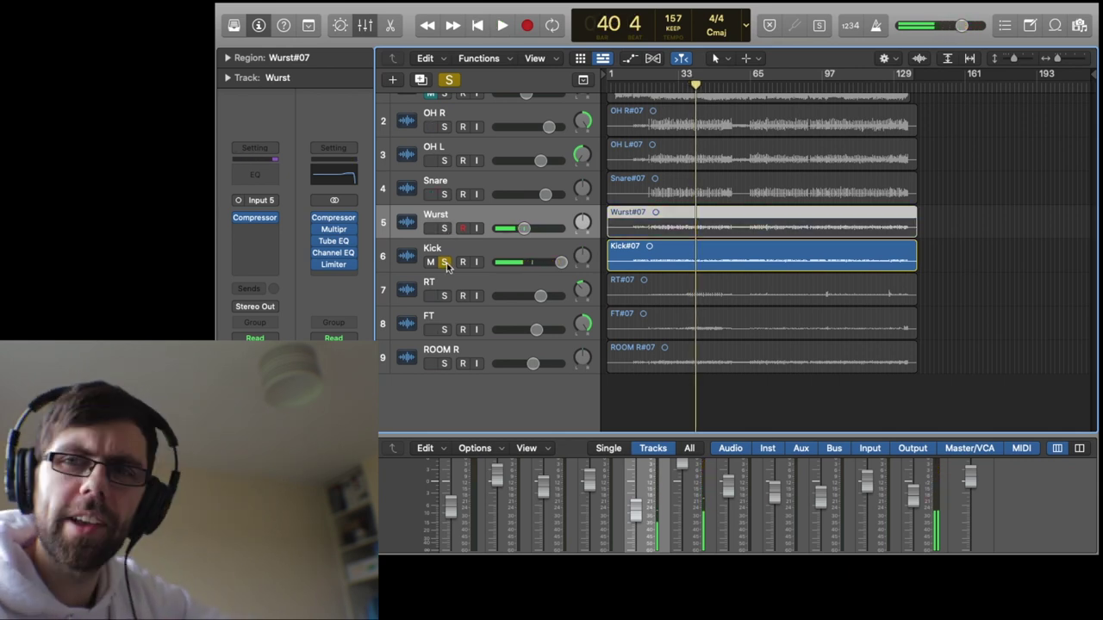
{"action": "left_click", "coordinate": [445, 262]}
{"action": "left_click", "coordinate": [618, 231]}
{"action": "scroll", "coordinate": [619, 235], "scroll_direction": "up", "scroll_amount": 1}
{"action": "scroll", "coordinate": [685, 276], "scroll_direction": "down", "scroll_amount": 1}
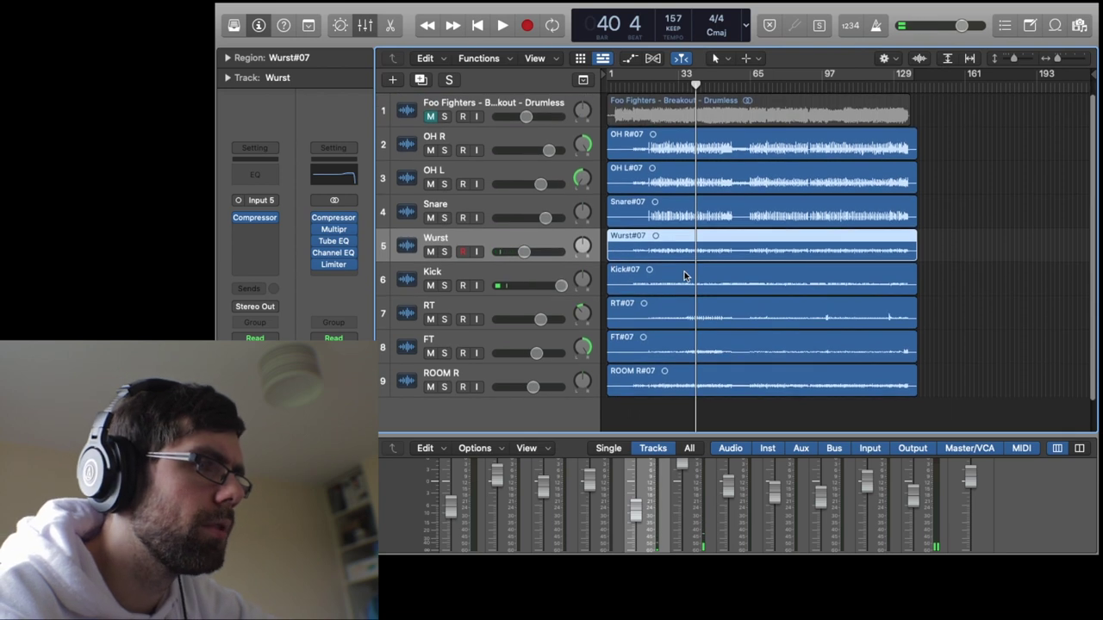
{"action": "scroll", "coordinate": [480, 308], "scroll_direction": "down", "scroll_amount": 1}
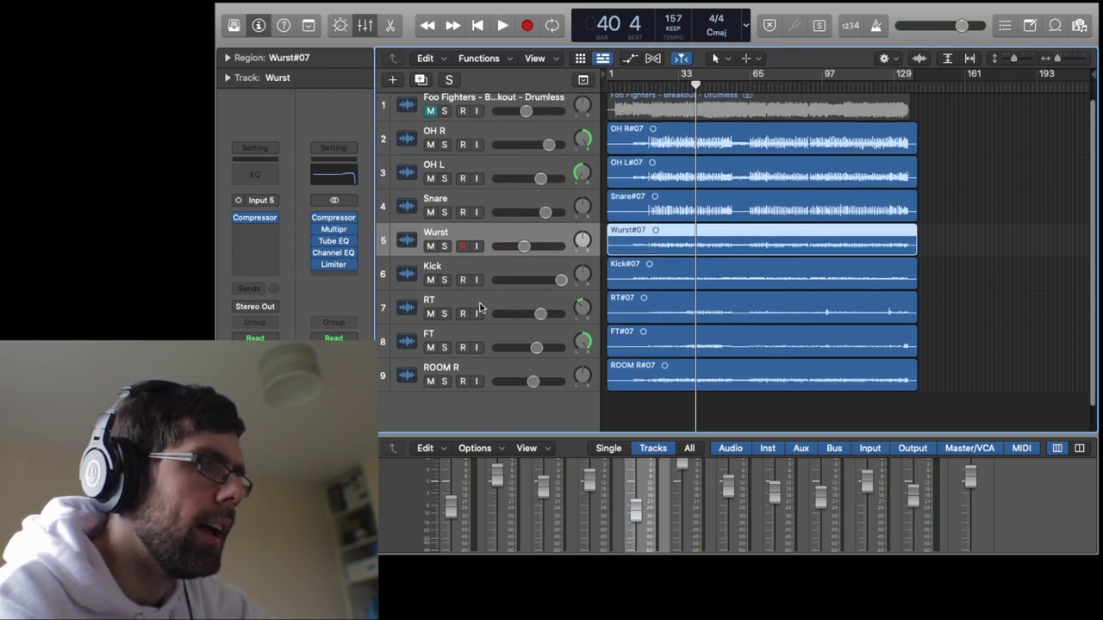
{"action": "left_click", "coordinate": [335, 220]}
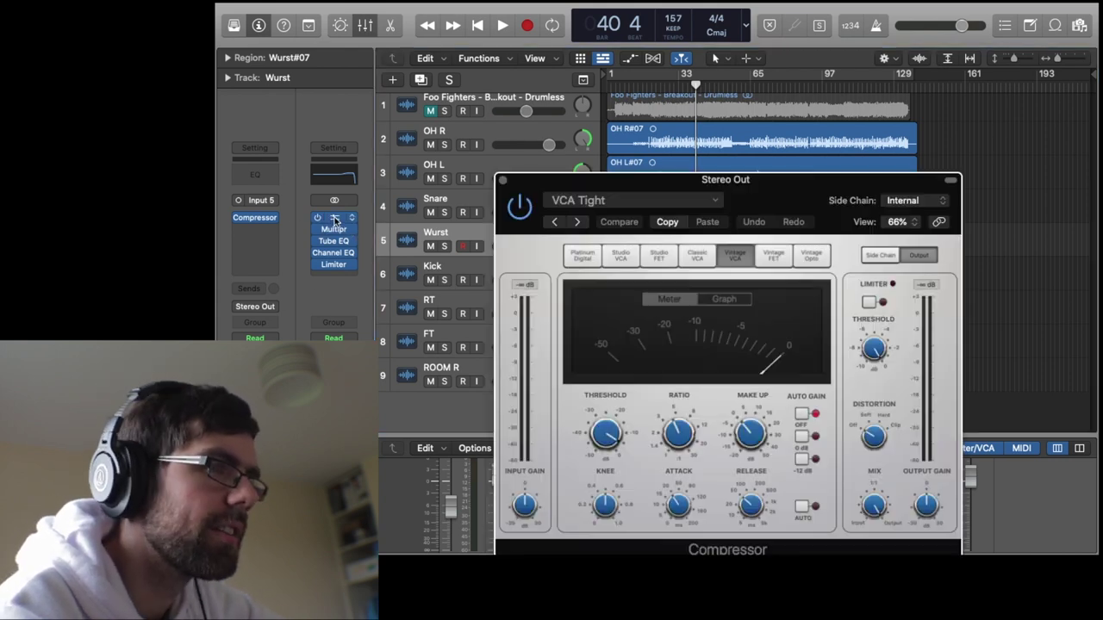
{"action": "left_click", "coordinate": [502, 181]}
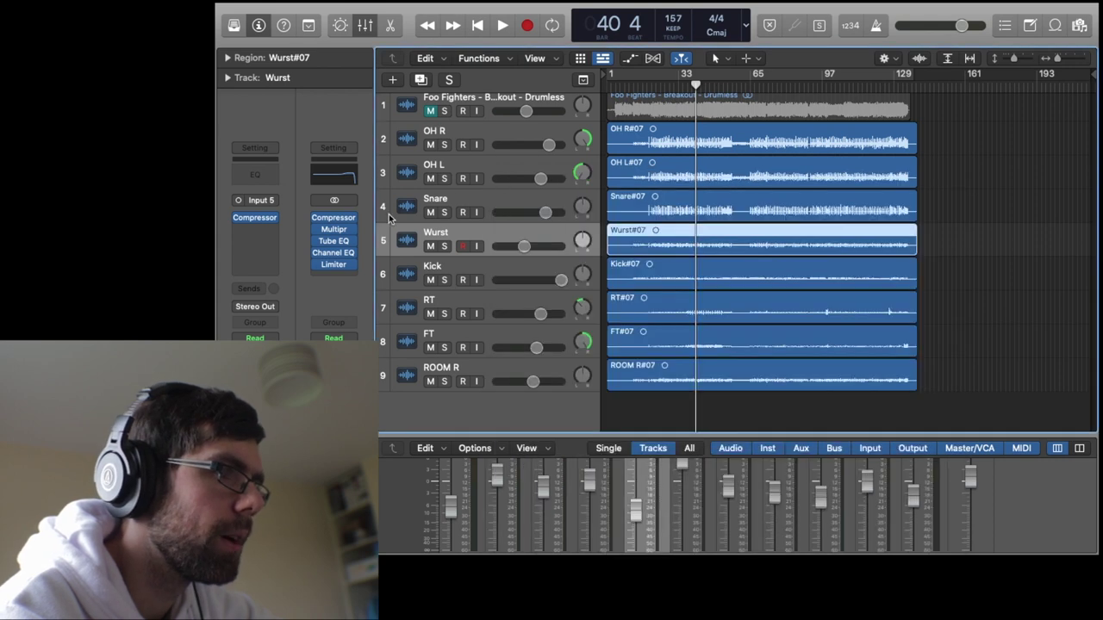
{"action": "left_click", "coordinate": [334, 230]}
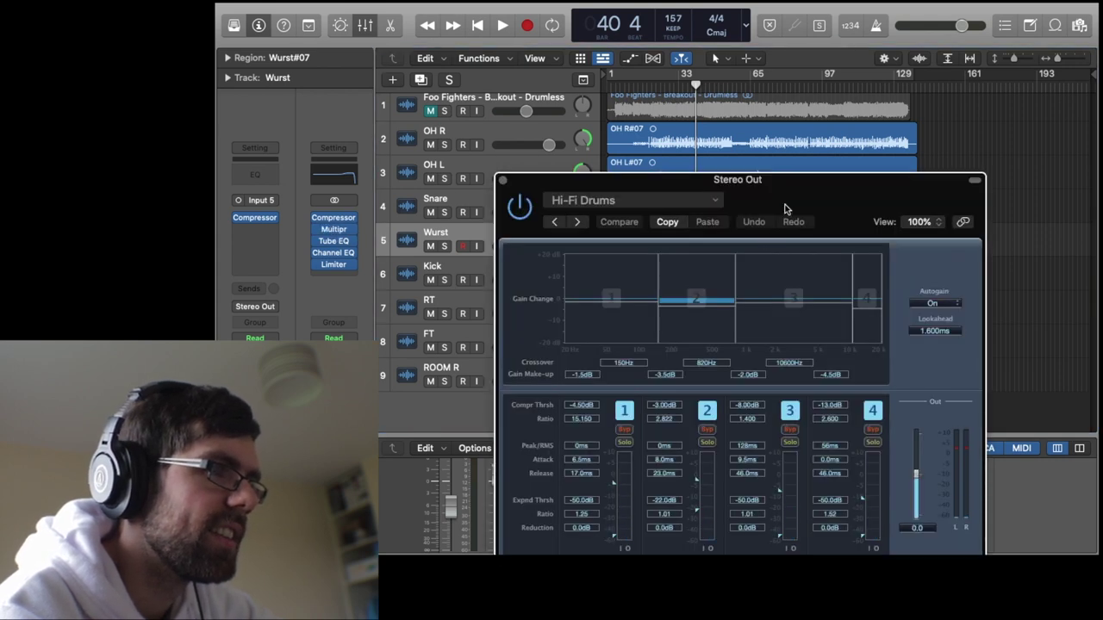
{"action": "left_click_drag", "start_coordinate": [786, 210], "coordinate": [722, 169]}
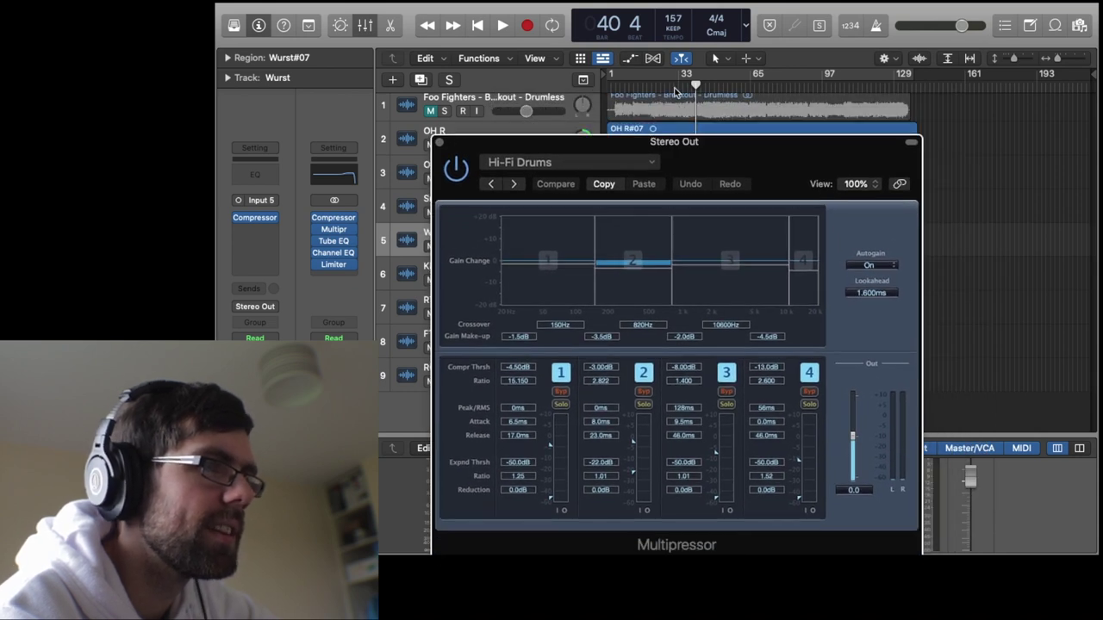
{"action": "left_click", "coordinate": [671, 86]}
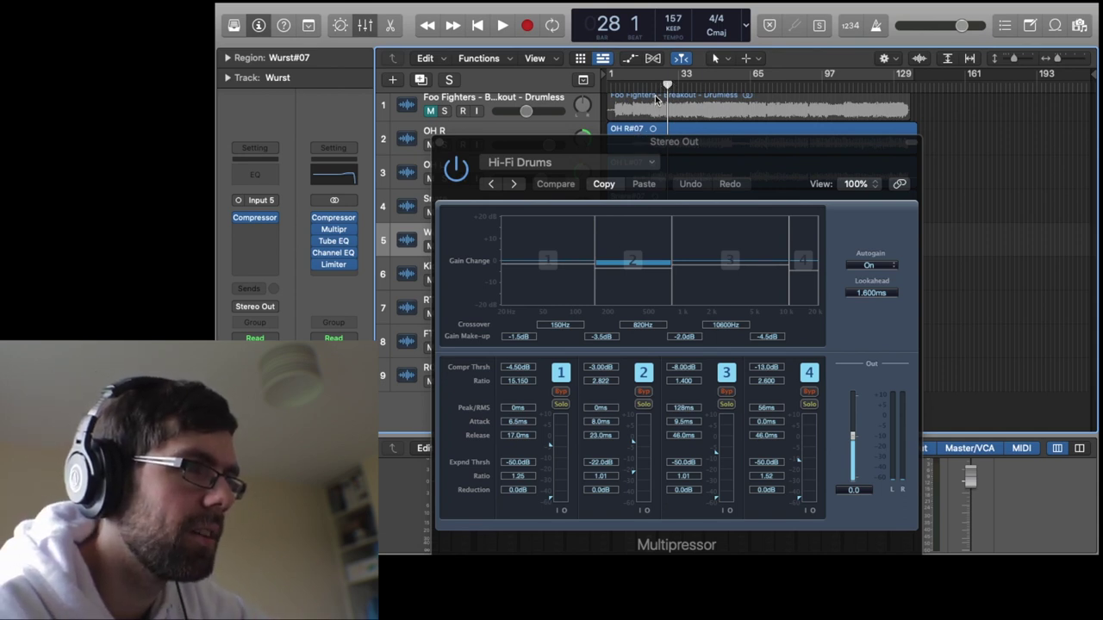
{"action": "key", "text": "space"}
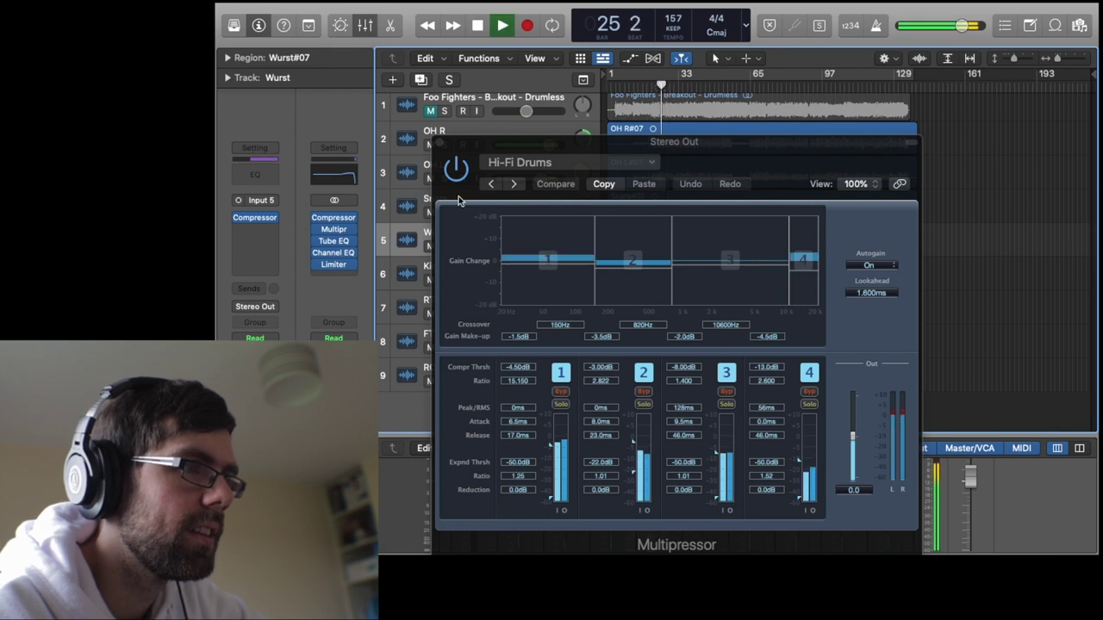
{"action": "left_click", "coordinate": [455, 171]}
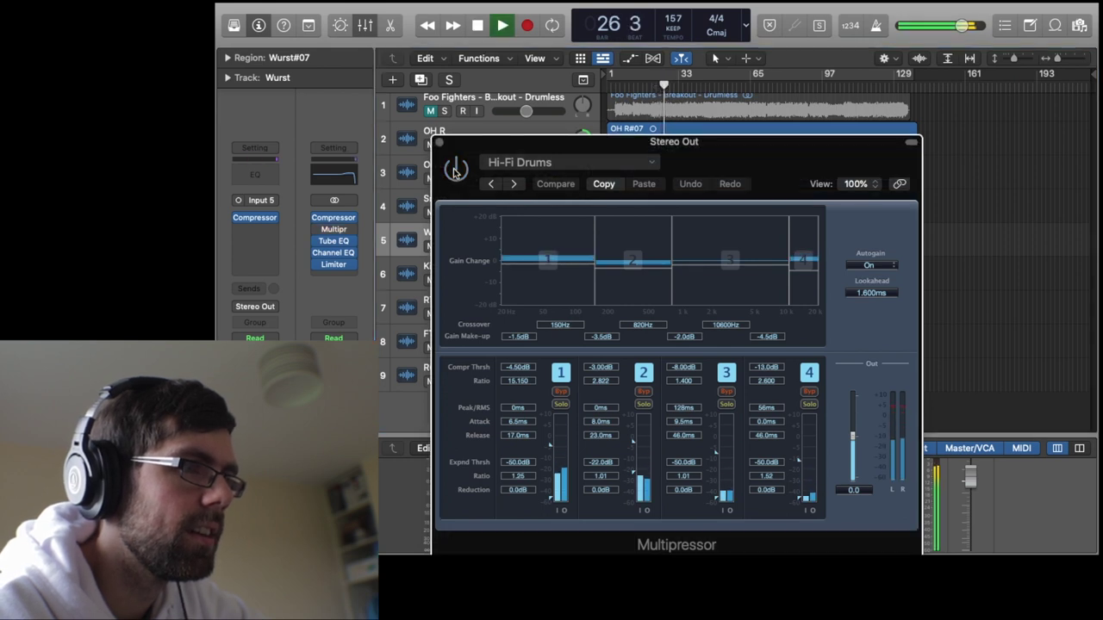
{"action": "left_click", "coordinate": [455, 171]}
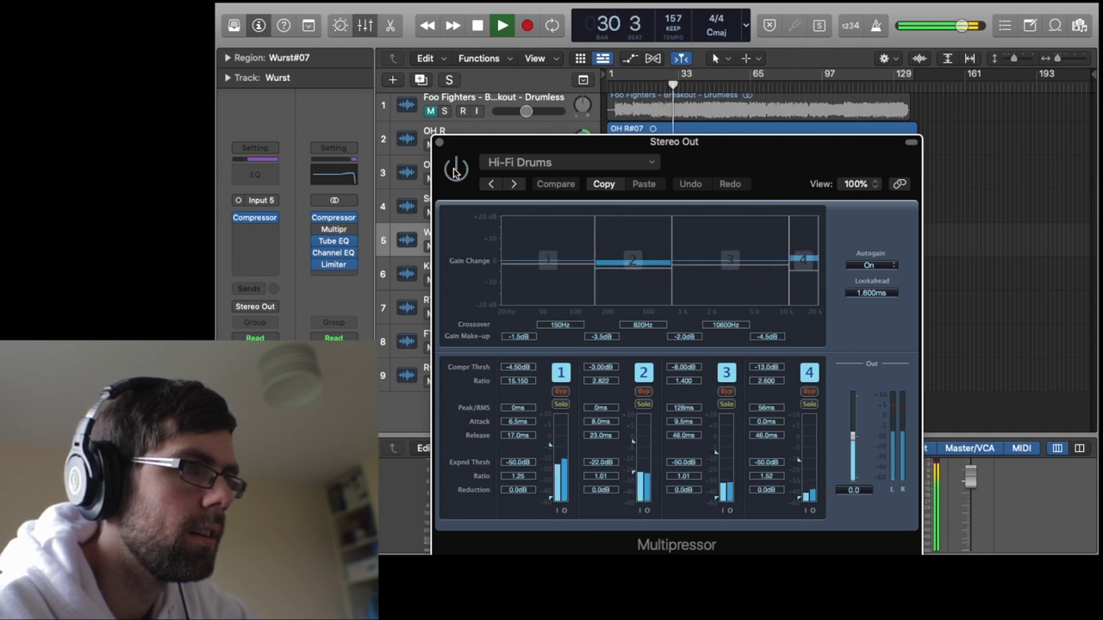
{"action": "left_click", "coordinate": [456, 171]}
{"action": "key", "text": "space"}
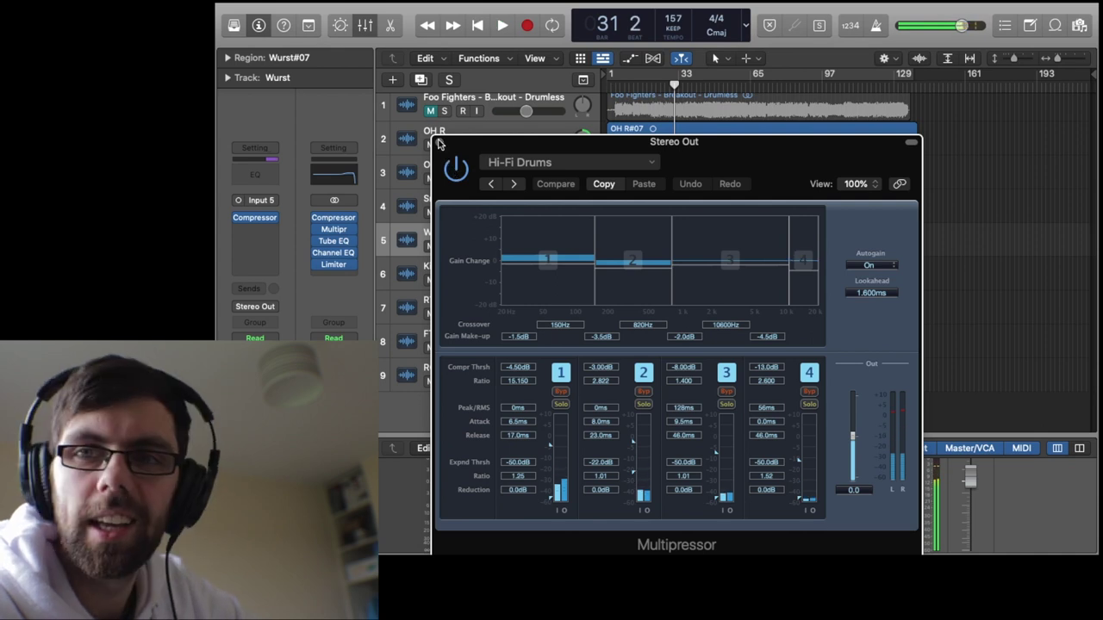
{"action": "left_click", "coordinate": [438, 142]}
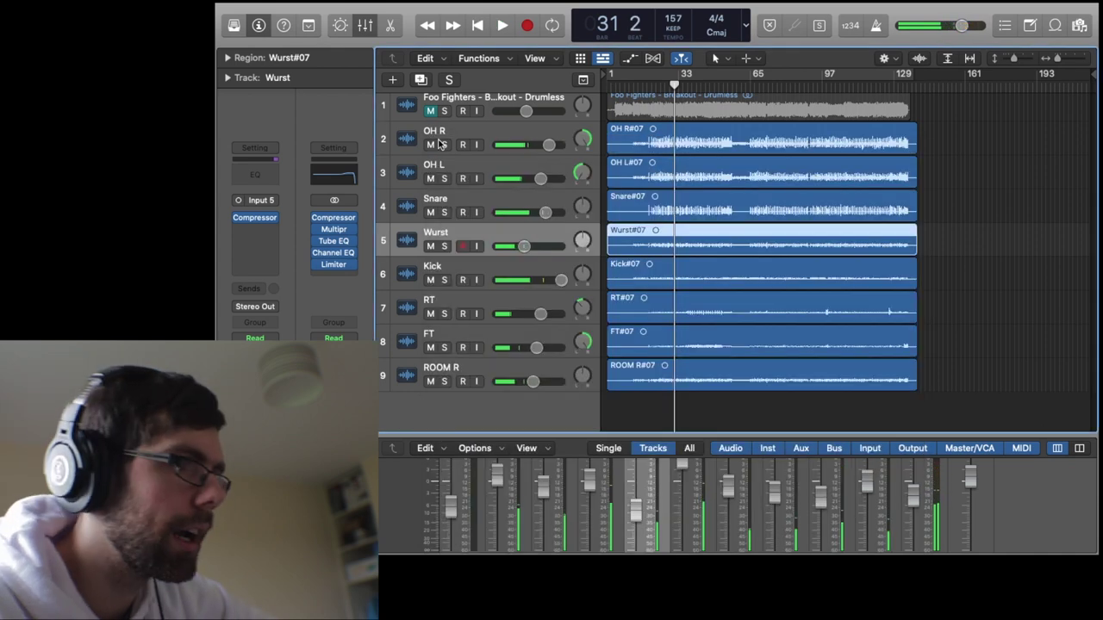
{"action": "left_click", "coordinate": [334, 252]}
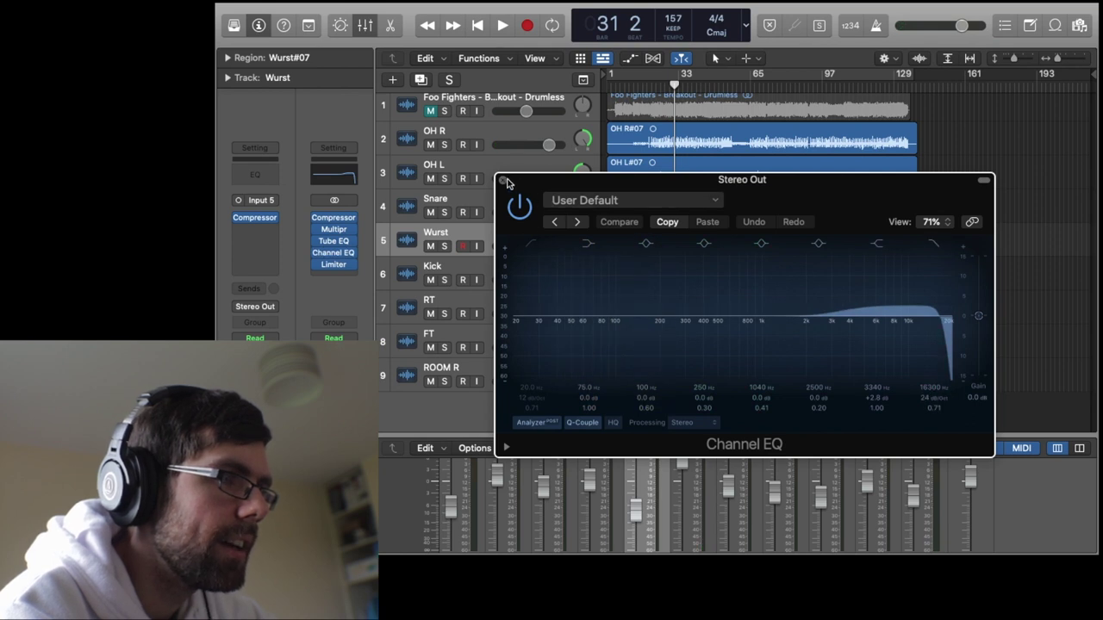
{"action": "key", "text": "space"}
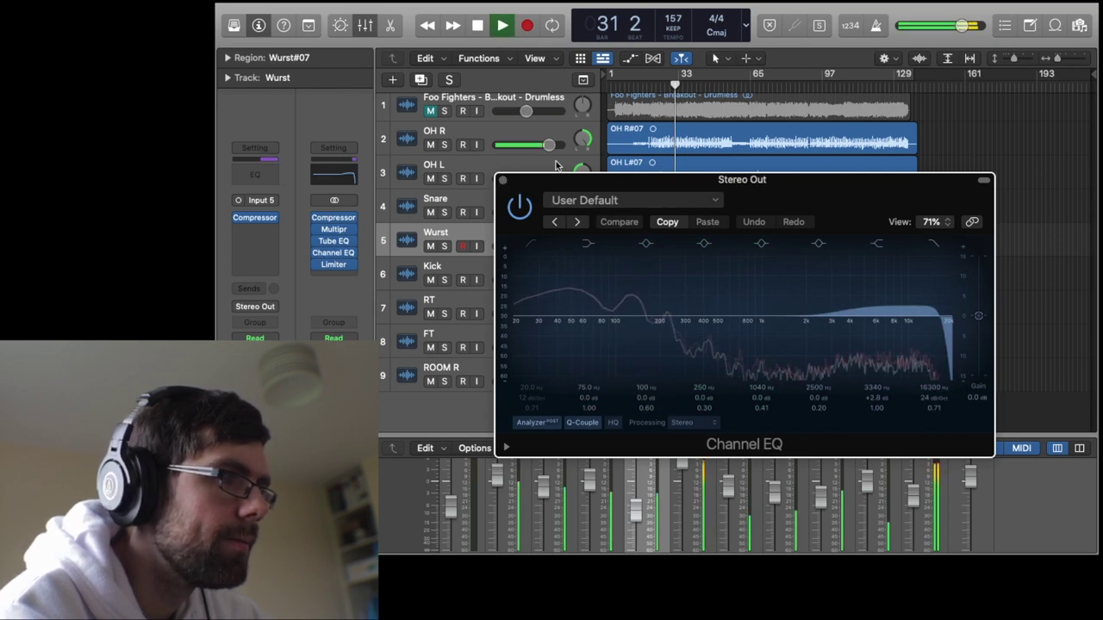
{"action": "left_click", "coordinate": [318, 255]}
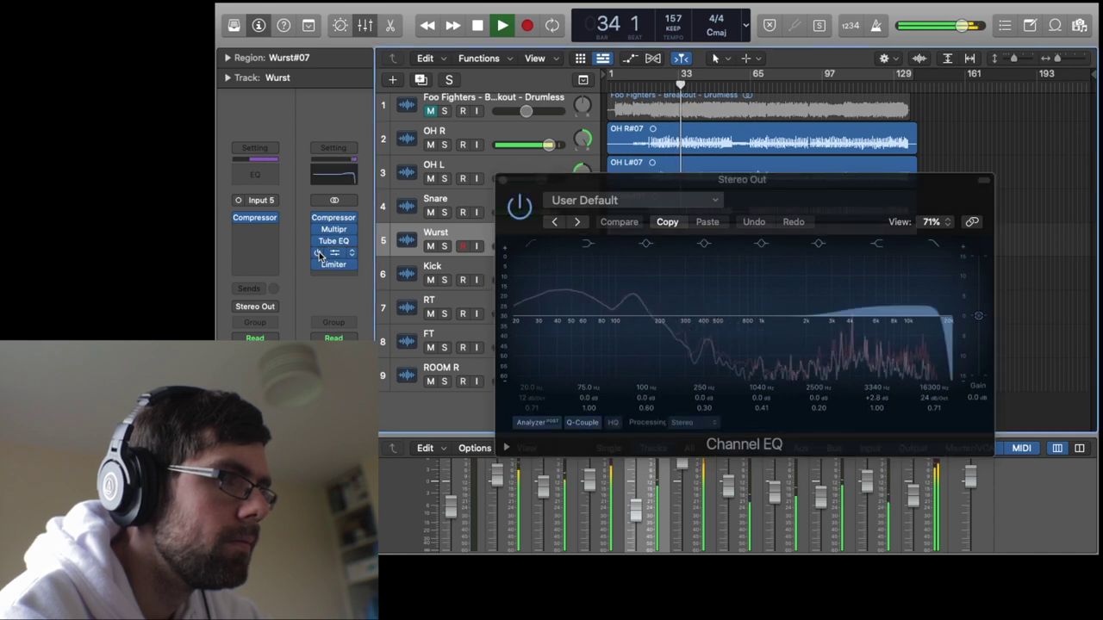
{"action": "left_click", "coordinate": [503, 182]}
{"action": "key", "text": "space"}
{"action": "scroll", "coordinate": [834, 369], "scroll_direction": "up", "scroll_amount": 1}
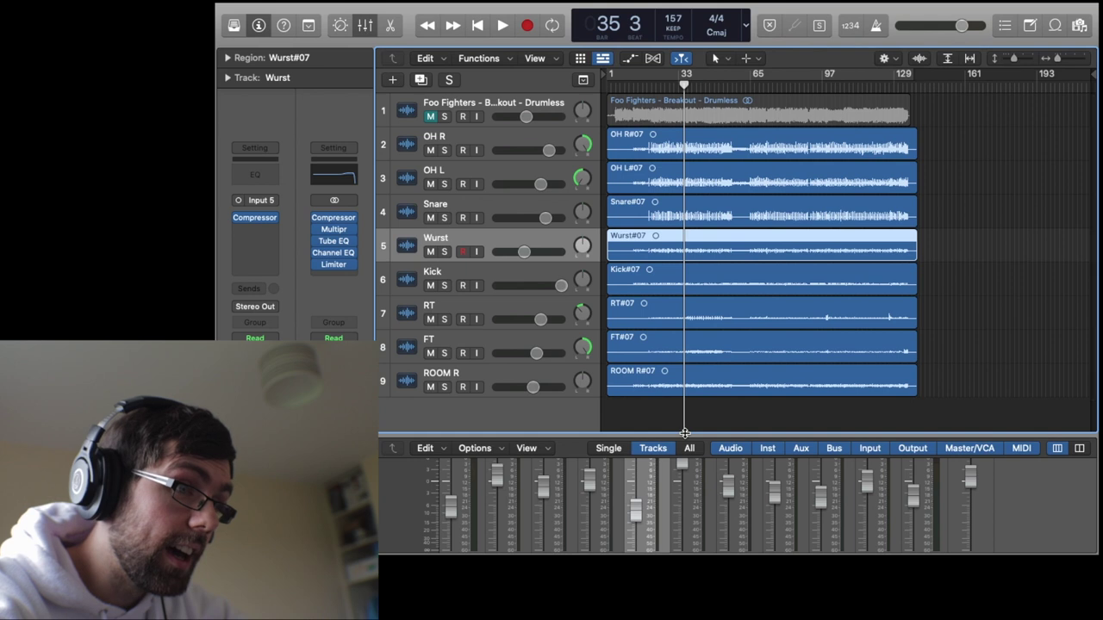
Select the eight drum regions on tracks 2–9 and enlarge the mixer to show every plugin.
{"action": "left_click_drag", "start_coordinate": [685, 433], "coordinate": [683, 156]}
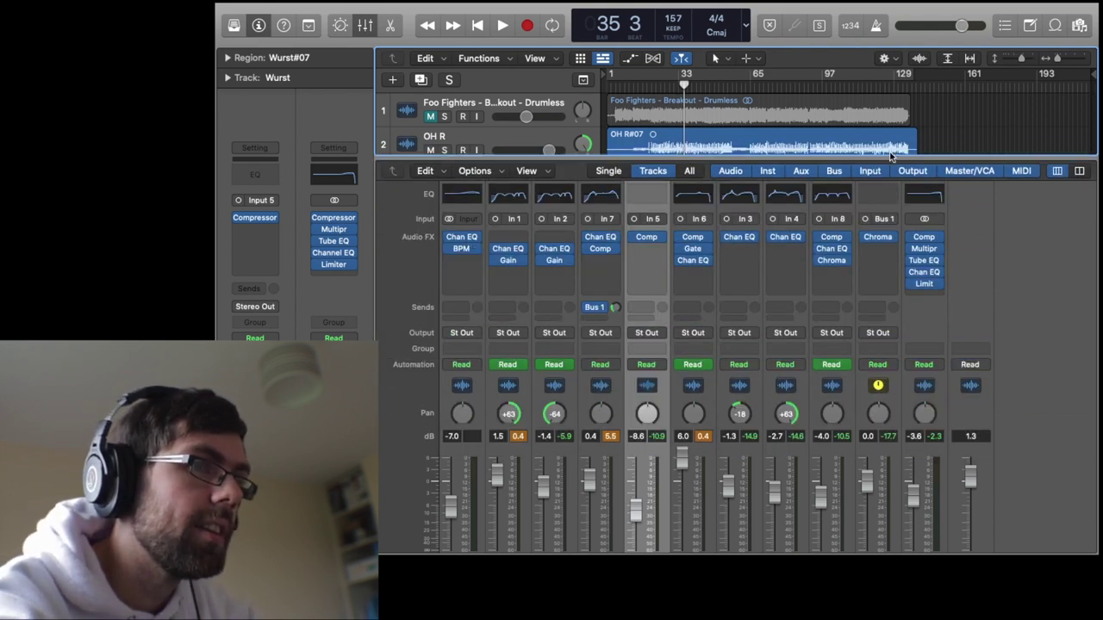
{"action": "left_click_drag", "start_coordinate": [889, 158], "coordinate": [888, 437]}
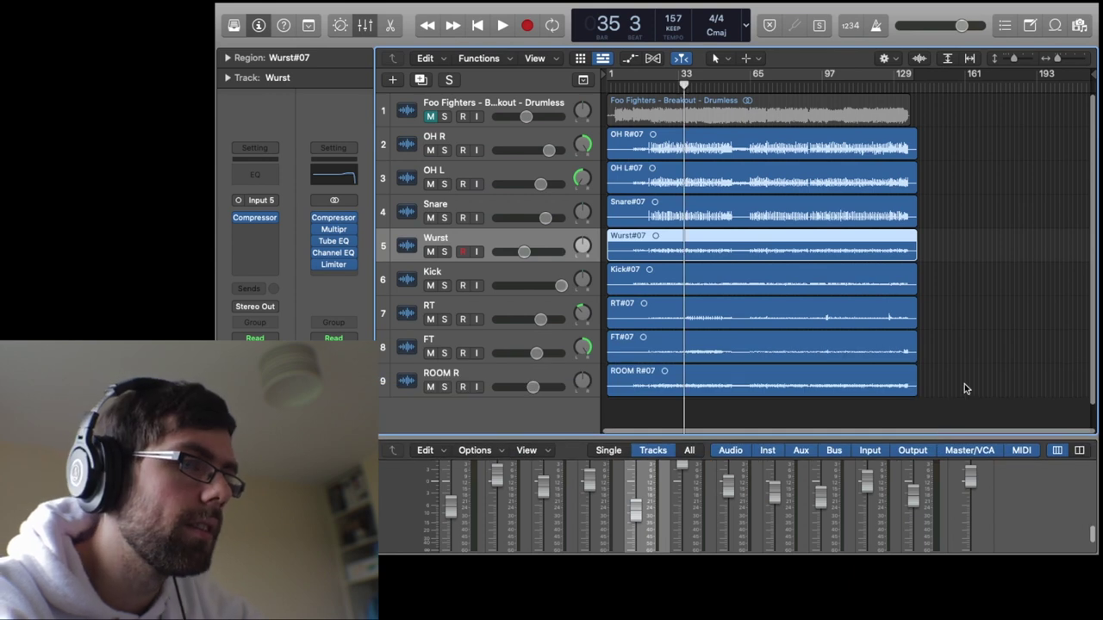
{"action": "left_click_drag", "start_coordinate": [944, 403], "coordinate": [862, 147]}
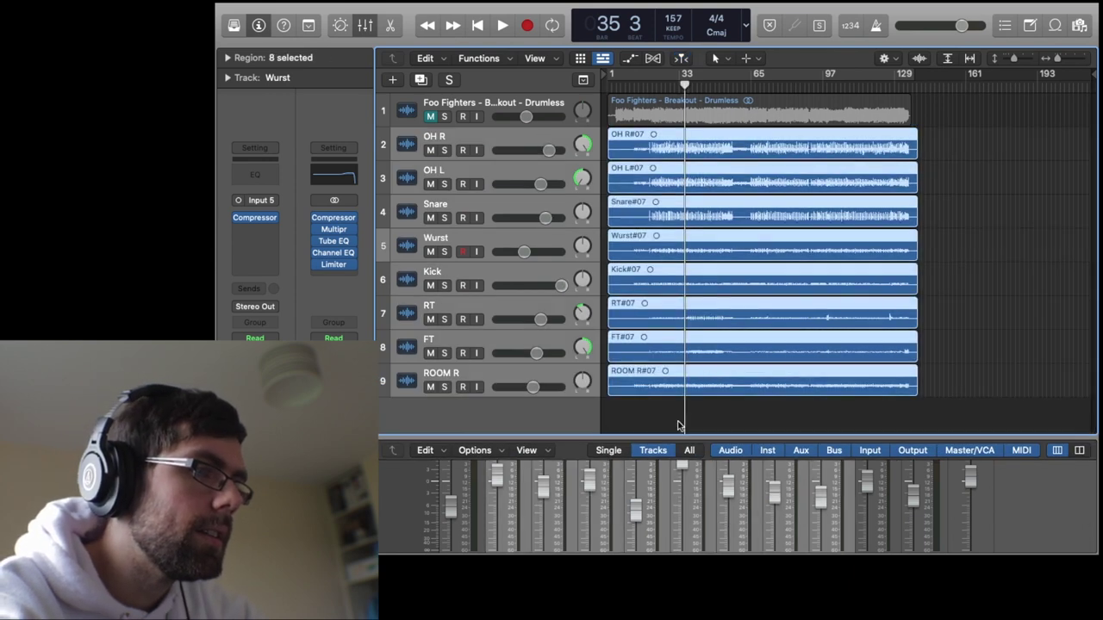
{"action": "left_click_drag", "start_coordinate": [659, 438], "coordinate": [681, 157]}
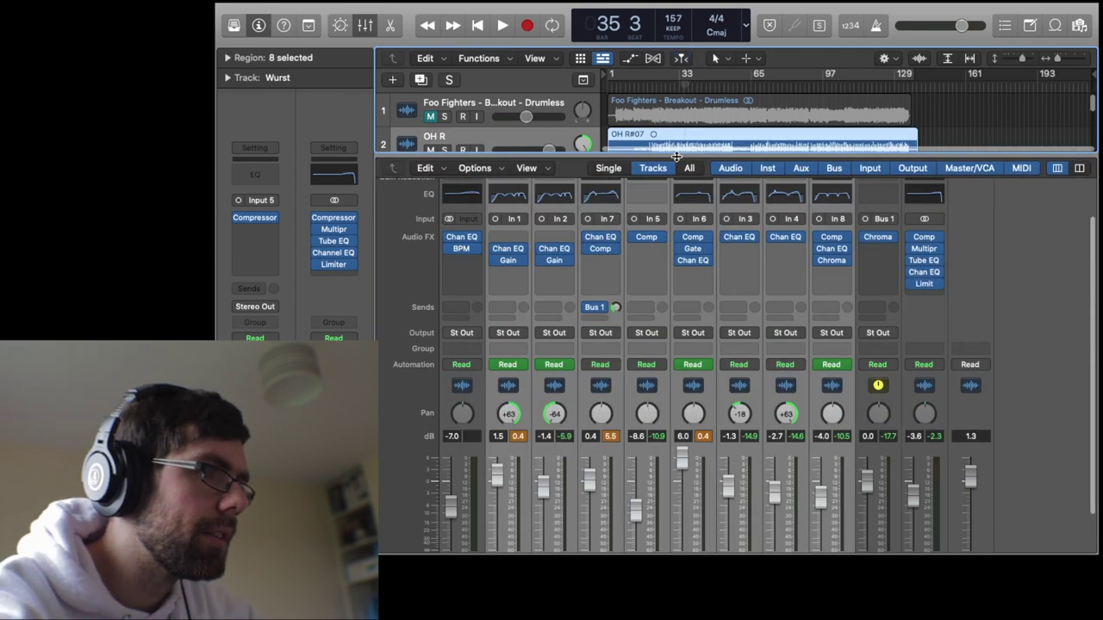
{"action": "left_click", "coordinate": [449, 239]}
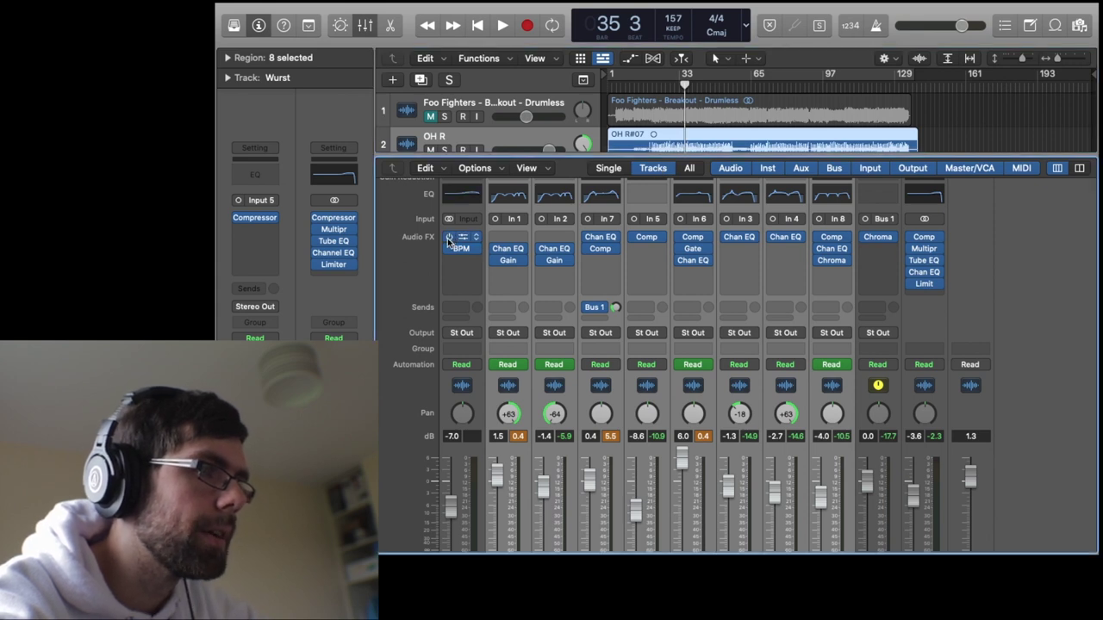
Bypass OH R's Channel EQ and Gain, the Snare Channel EQ, and the stereo bus chain.
{"action": "left_click", "coordinate": [494, 249]}
{"action": "left_click", "coordinate": [495, 261]}
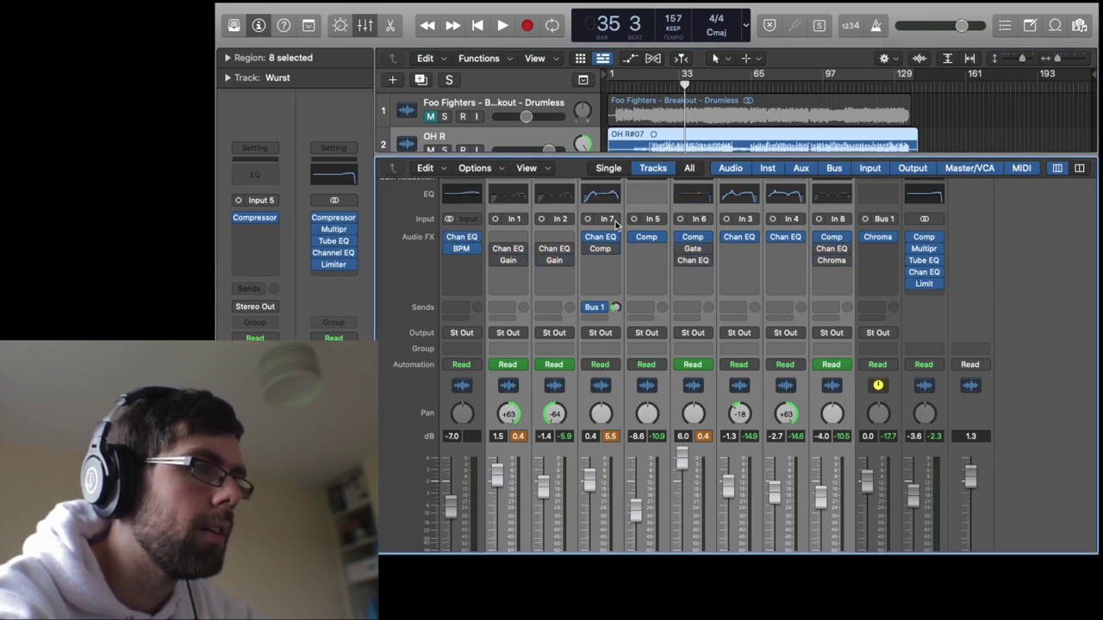
{"action": "left_click", "coordinate": [590, 238]}
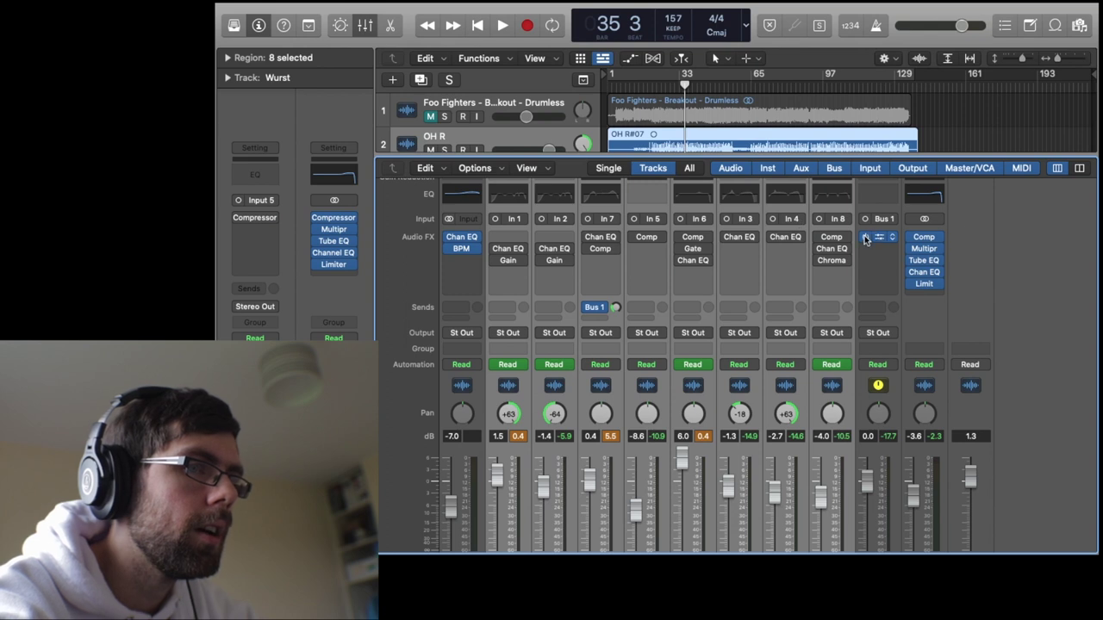
{"action": "left_click_drag", "start_coordinate": [914, 237], "coordinate": [917, 293]}
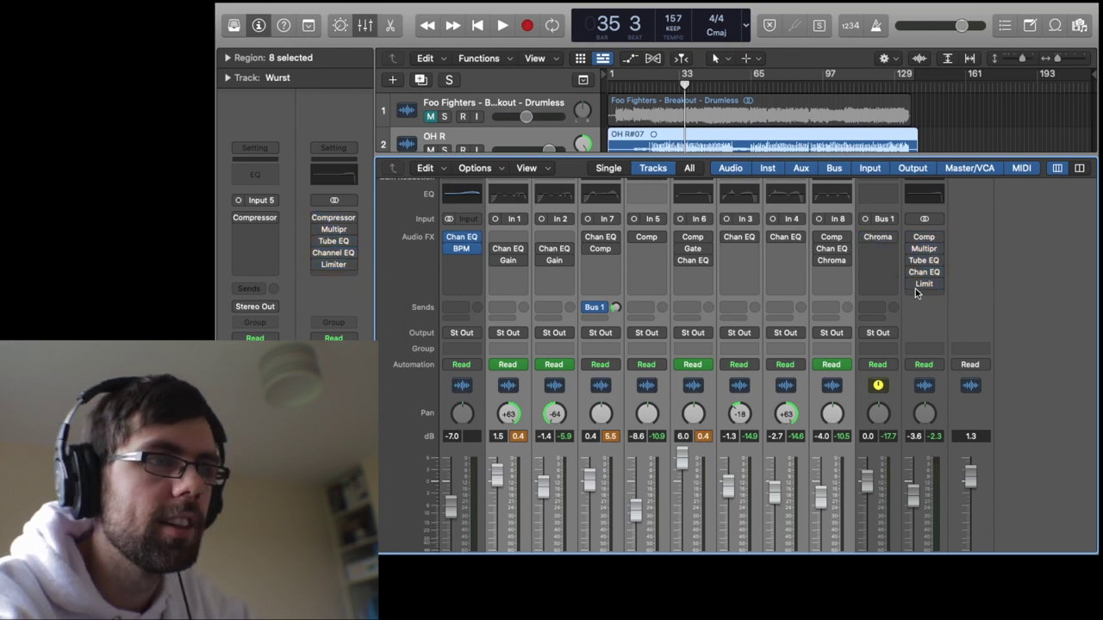
Play the unprocessed drums with master volume at +3.1 dB, then shrink the mixer.
{"action": "key", "text": "space"}
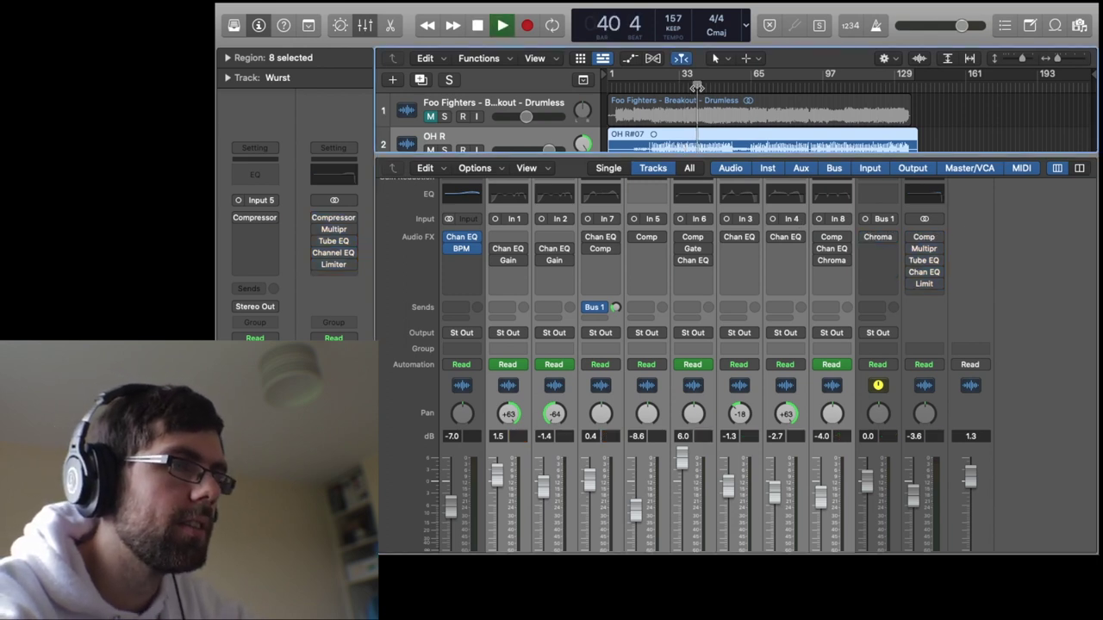
{"action": "mouse_move", "coordinate": [962, 25]}
{"action": "left_mouse_down"}
{"action": "mouse_move", "coordinate": [1021, 41]}
{"action": "mouse_move", "coordinate": [970, 27]}
{"action": "left_mouse_up"}
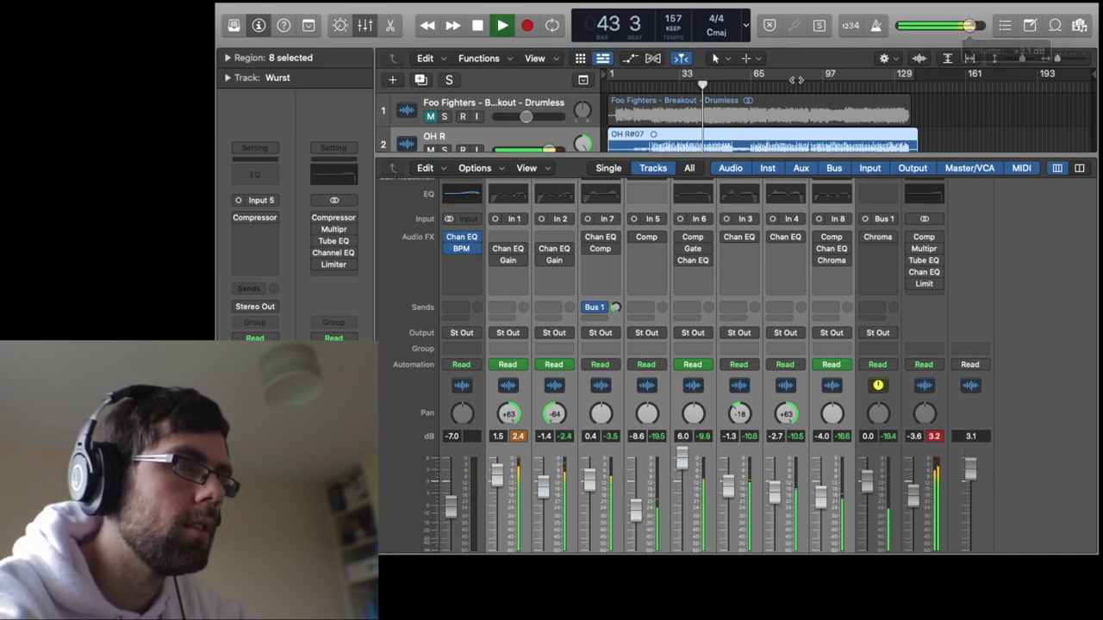
{"action": "left_click", "coordinate": [654, 85]}
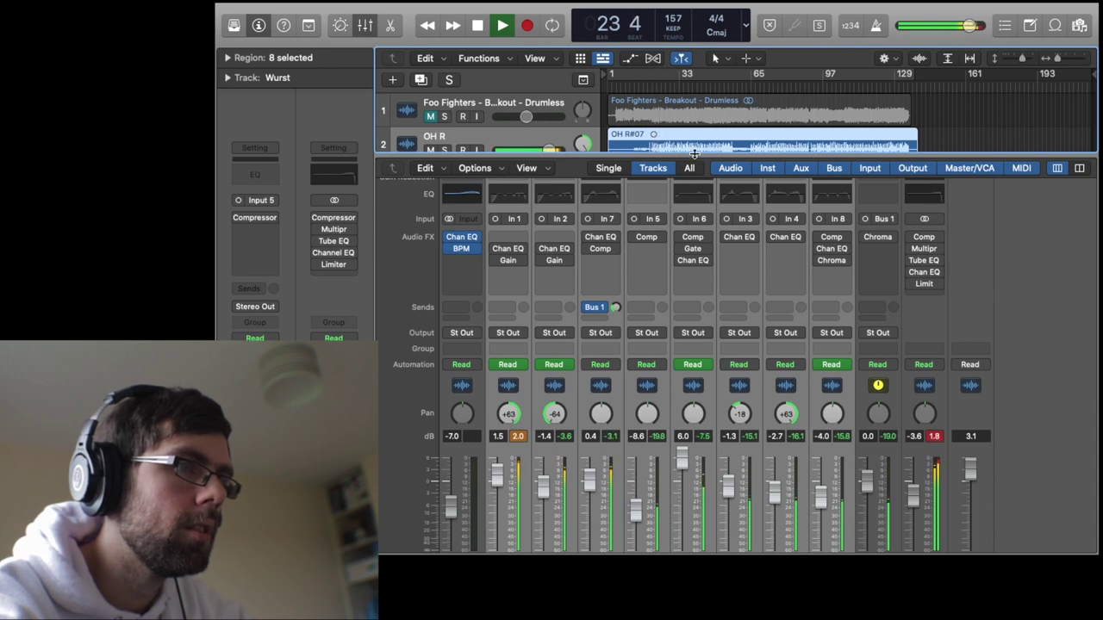
{"action": "left_click_drag", "start_coordinate": [695, 154], "coordinate": [698, 451]}
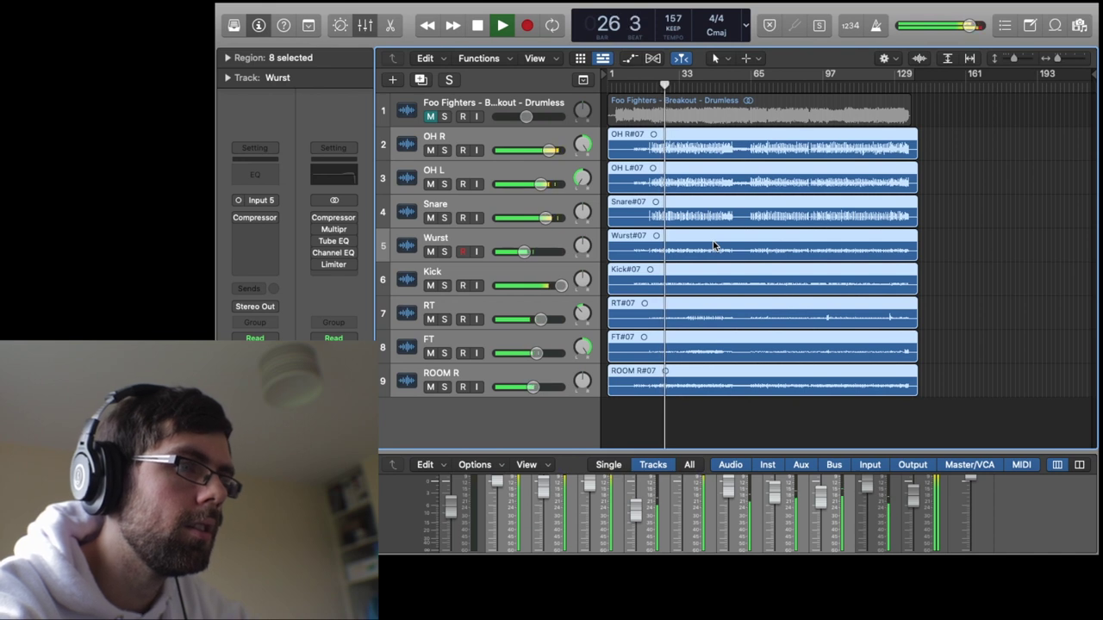
Deselect the regions, toggle ROOM R's mute, and nudge its fader up to -2.6 dB.
{"action": "left_click", "coordinate": [648, 411]}
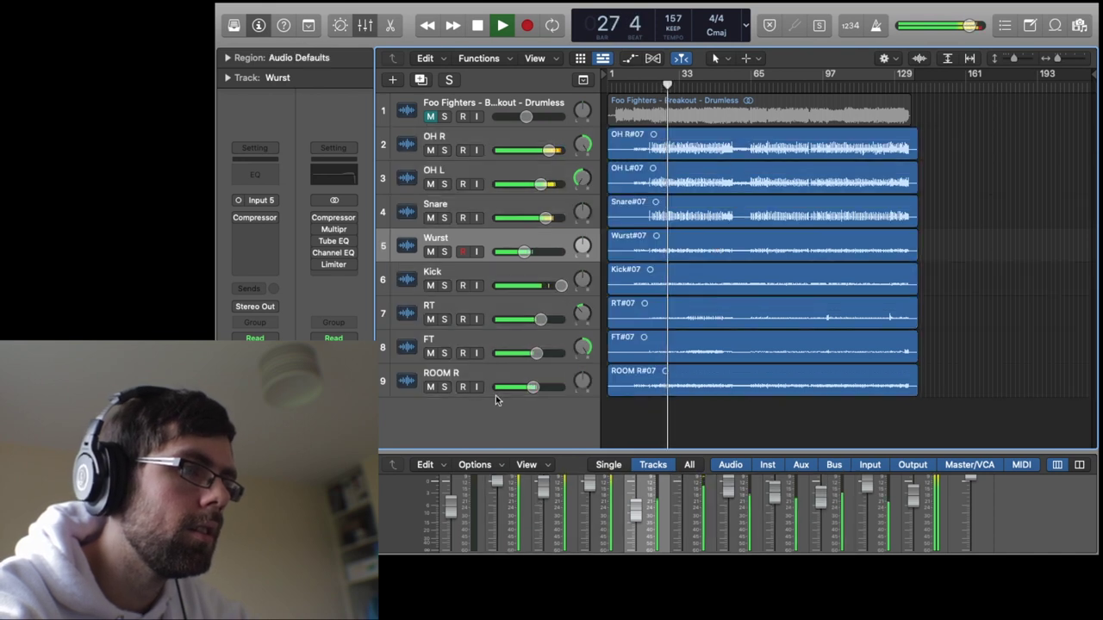
{"action": "left_click", "coordinate": [429, 387]}
{"action": "left_click", "coordinate": [430, 388]}
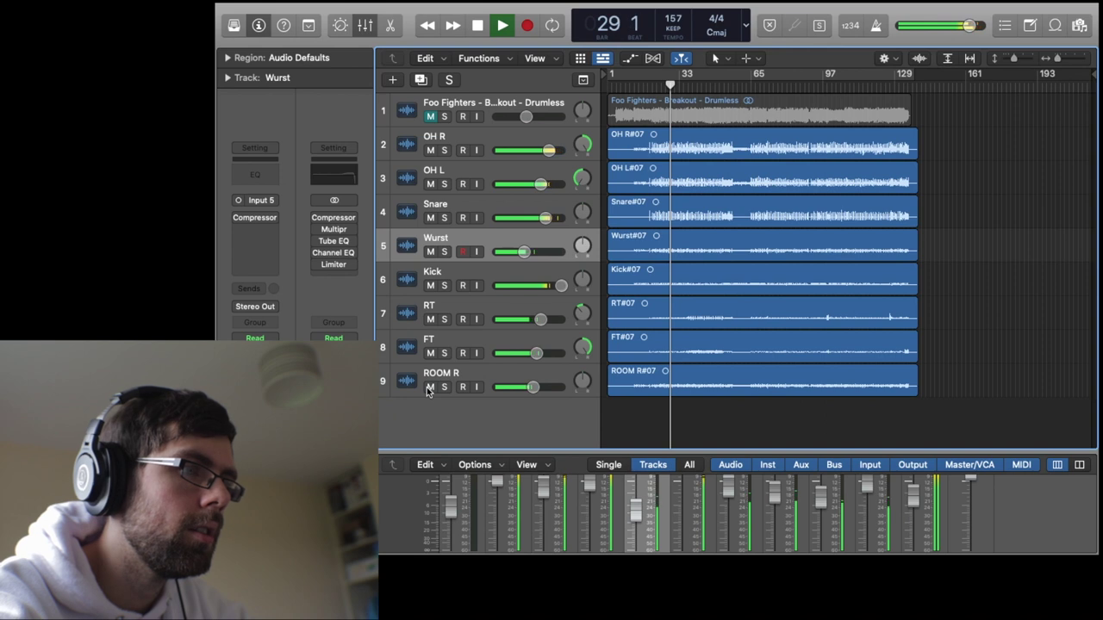
{"action": "left_click_drag", "start_coordinate": [536, 388], "coordinate": [534, 390]}
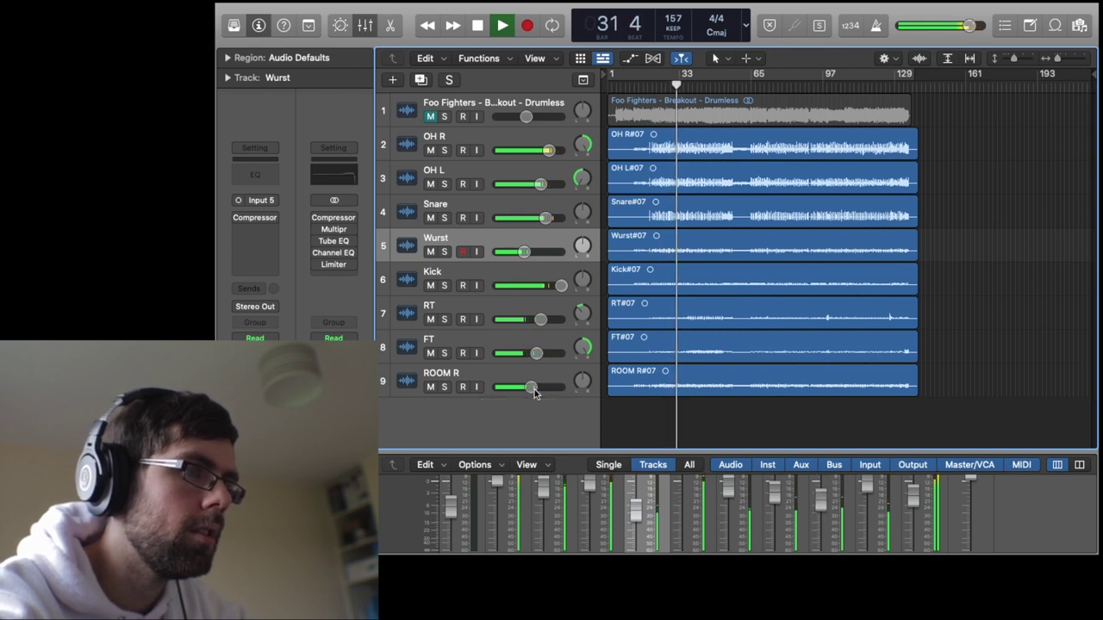
{"action": "key", "text": "space"}
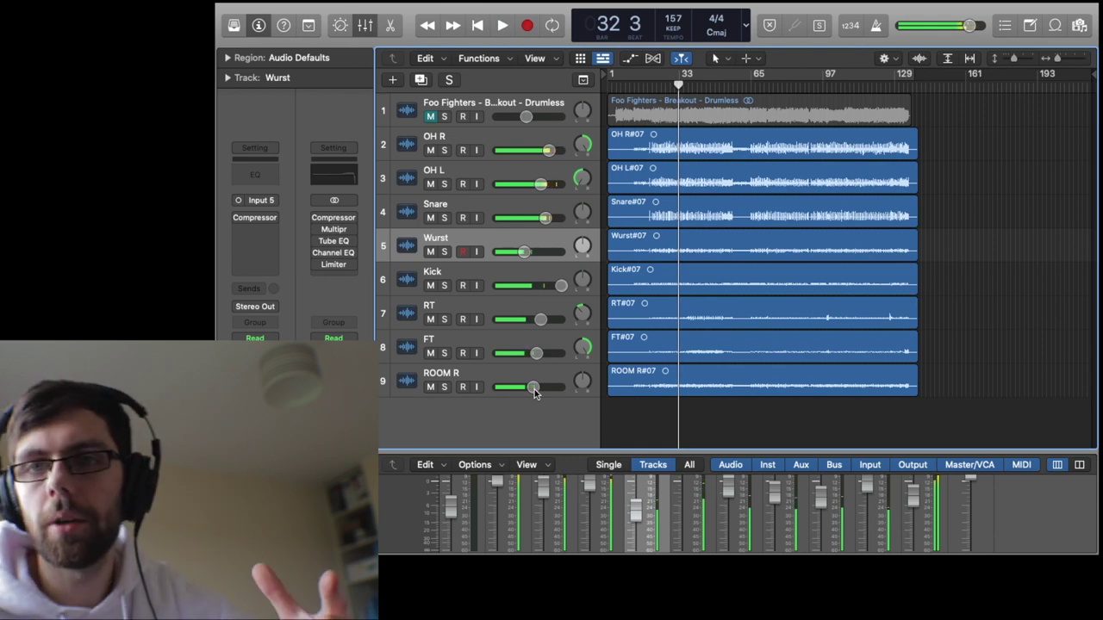